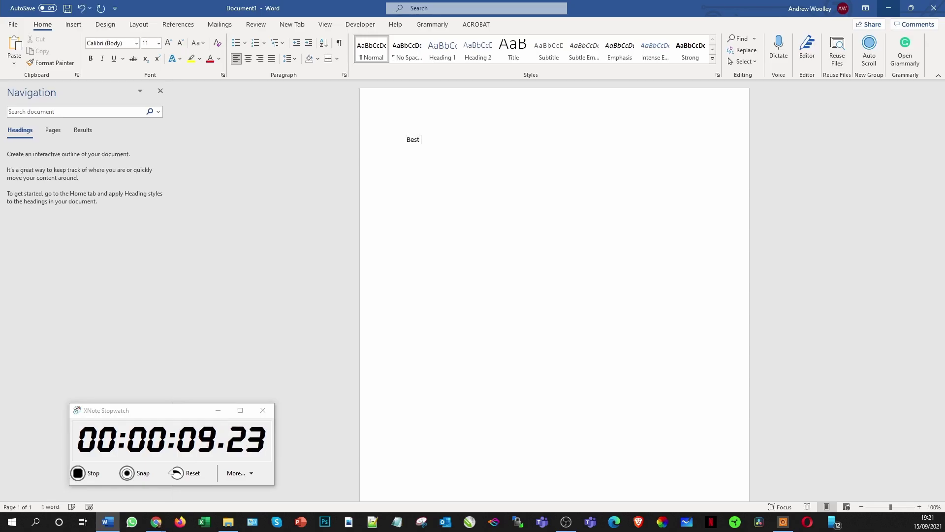
Step: Write "Best probiotics for women's health" in the blank document and copy the whole phrase
text(bl)
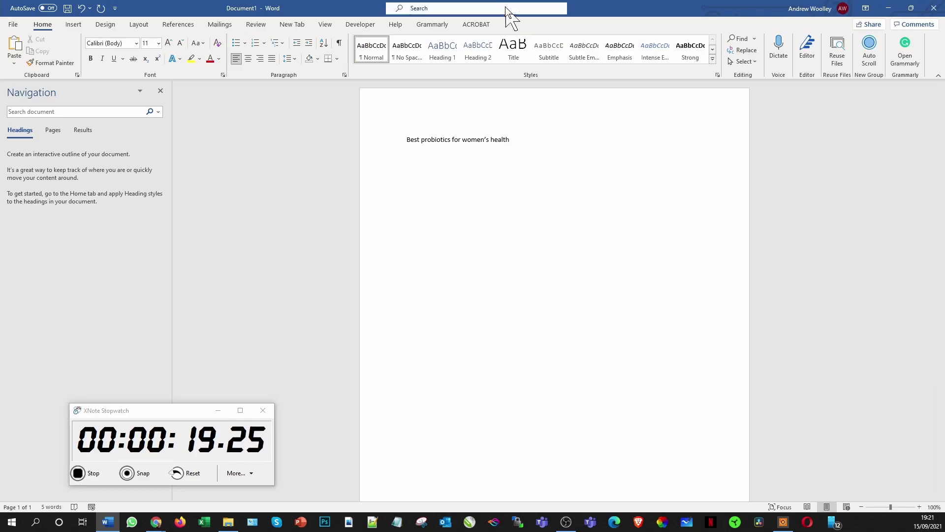
drag(511, 139, 420, 142)
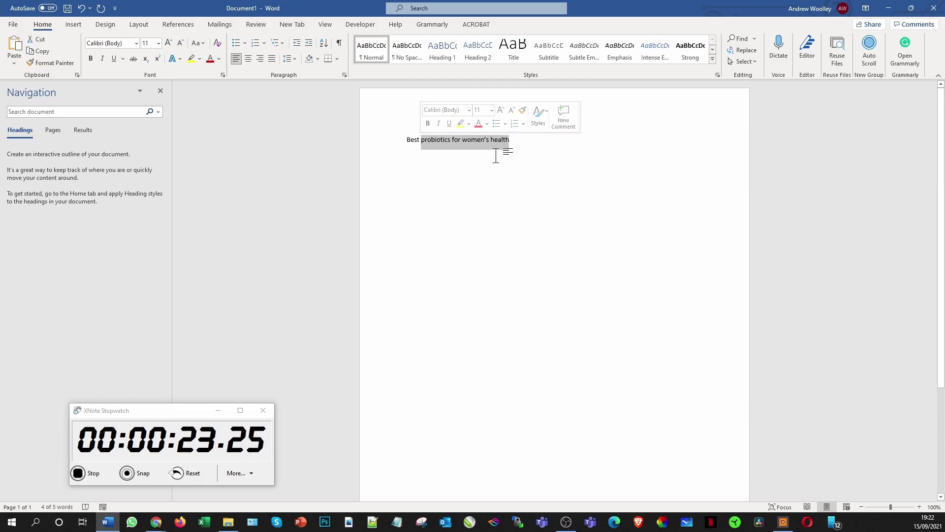
click(517, 144)
drag(517, 140, 397, 140)
key(ctrl+c)
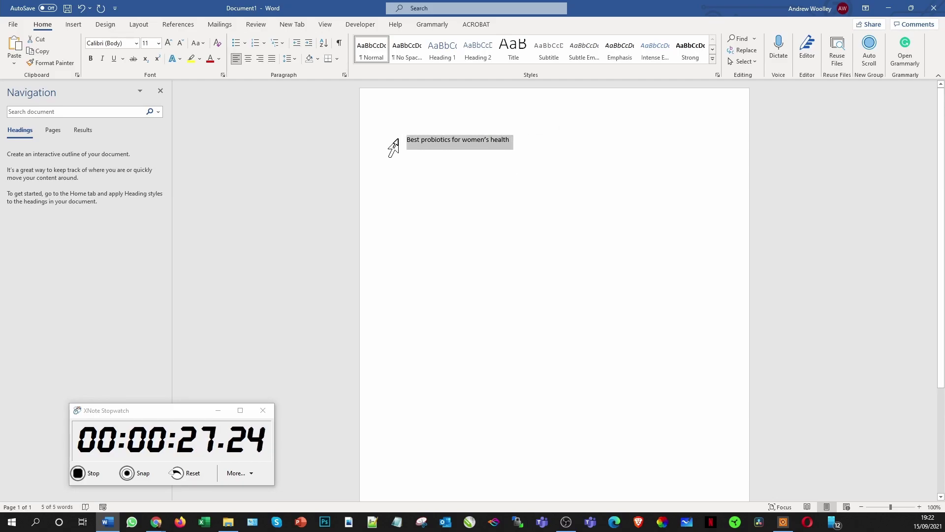
Step: Switch to the People Also Ask page in the browser and get questions for the copied keyword "Best probiotics for women's health"
click(893, 9)
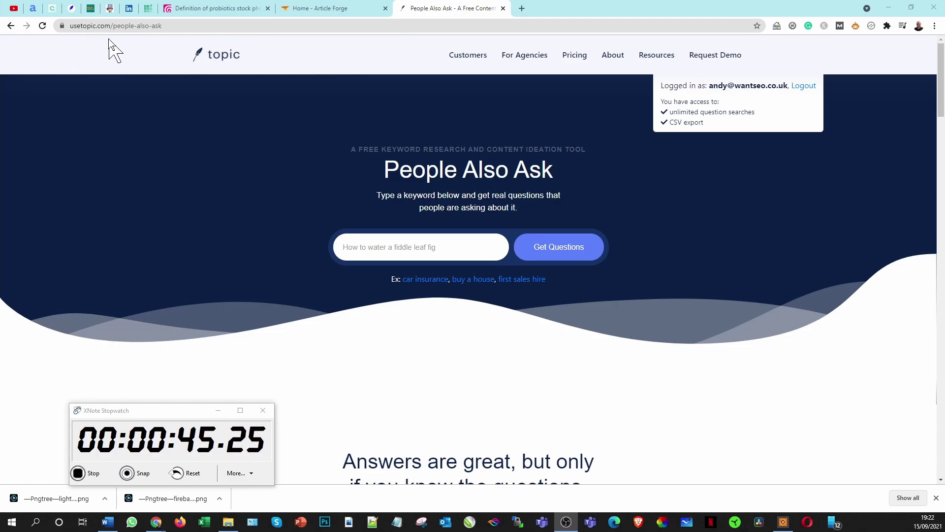
click(651, 63)
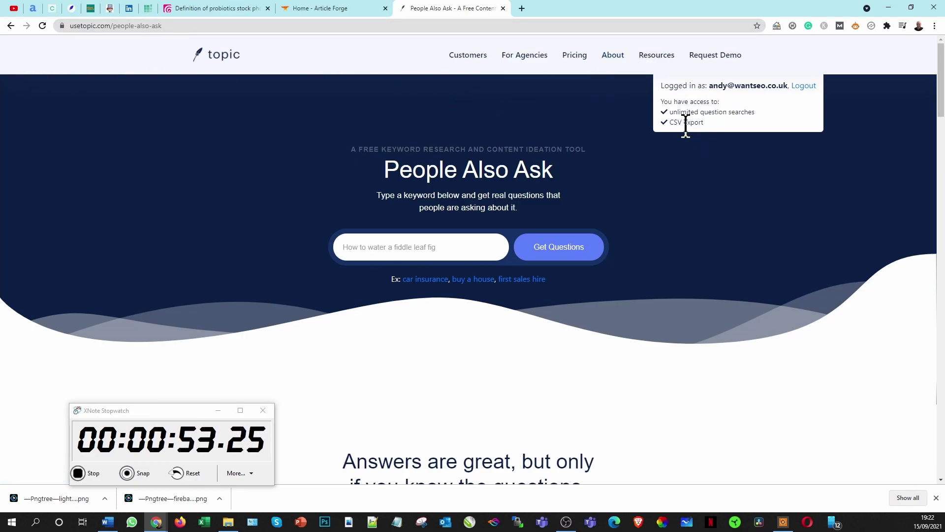
click(433, 247)
key(ctrl+v)
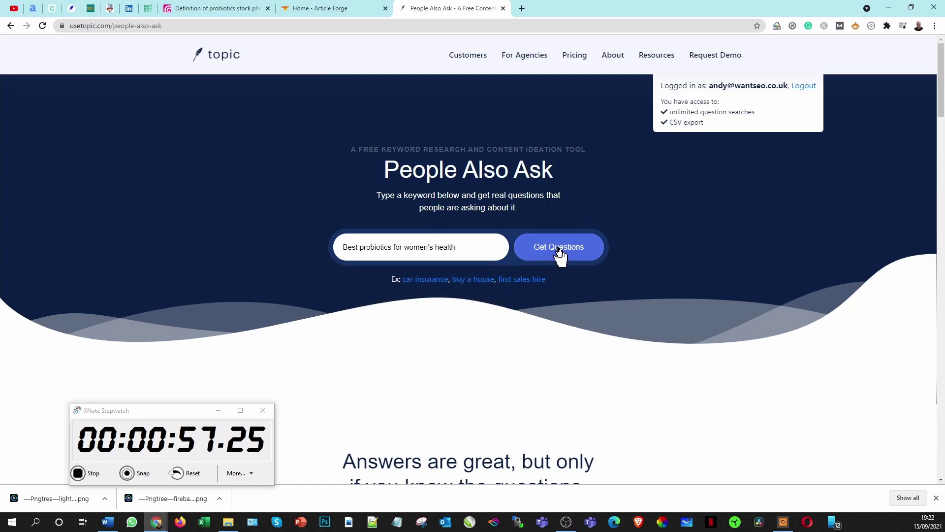
click(560, 251)
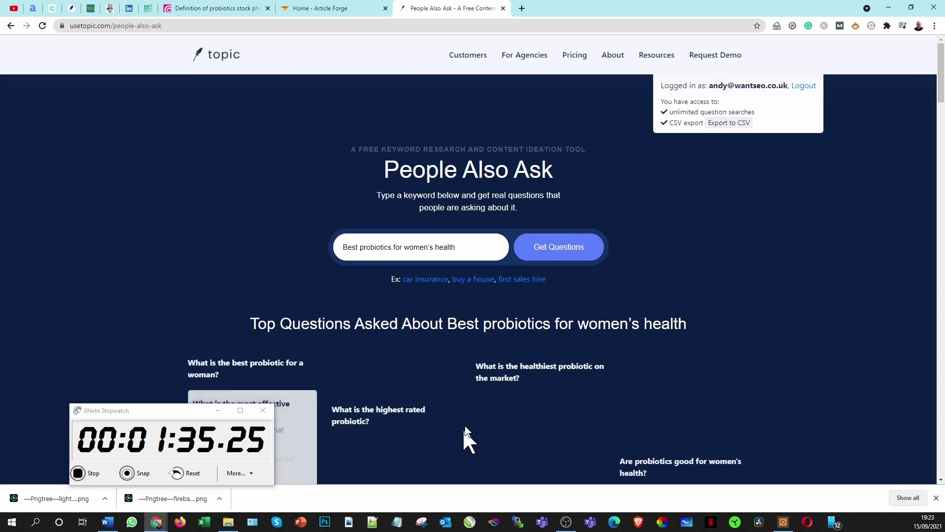
scroll(509, 359, down, 3)
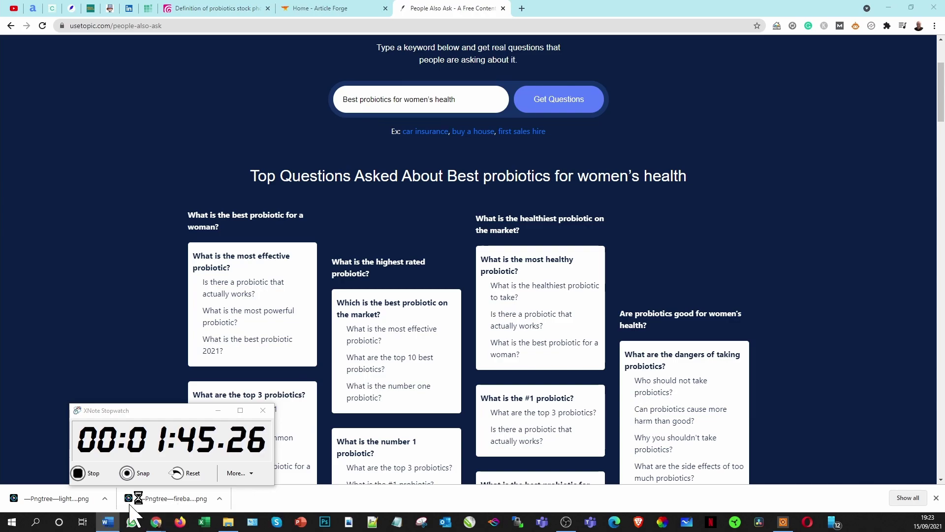
click(109, 521)
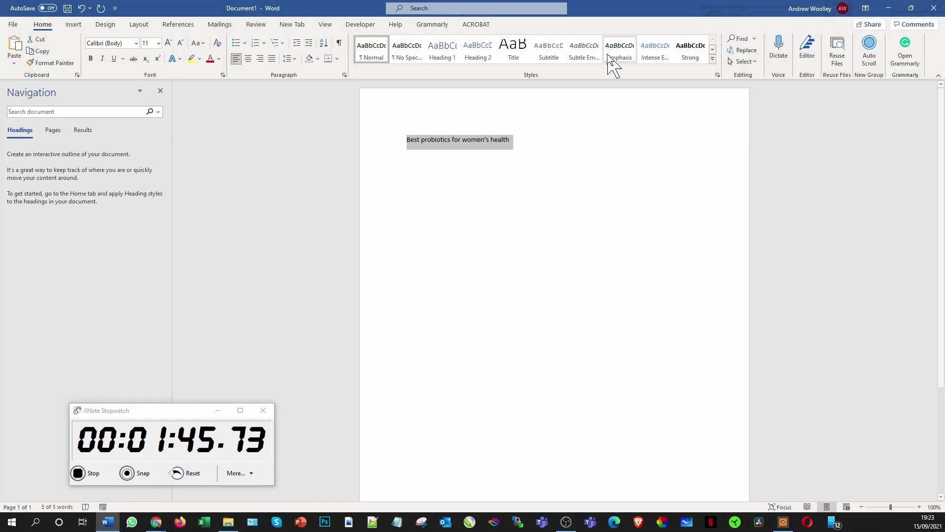
click(911, 8)
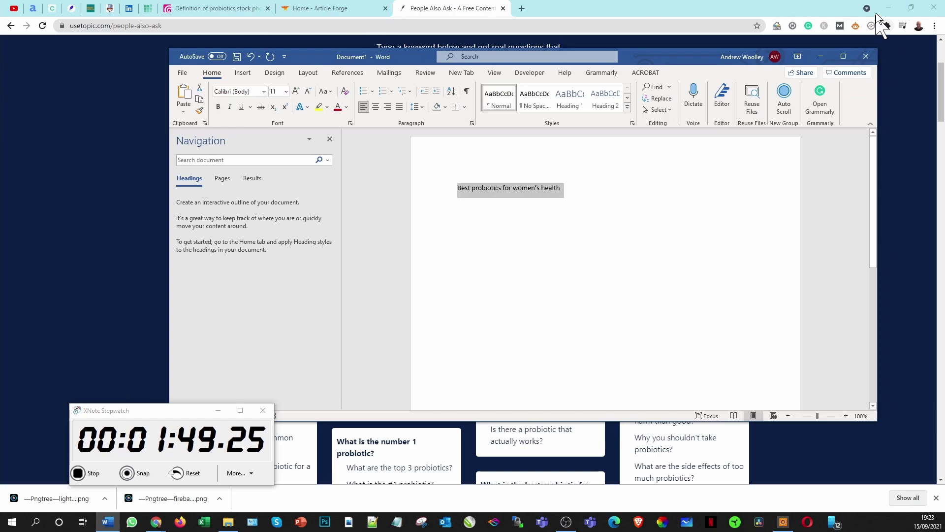
click(843, 56)
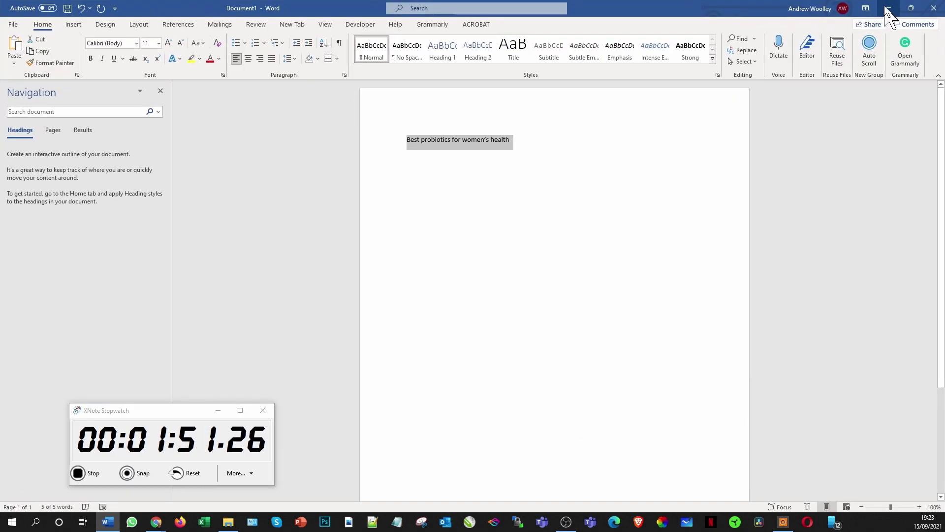
click(879, 8)
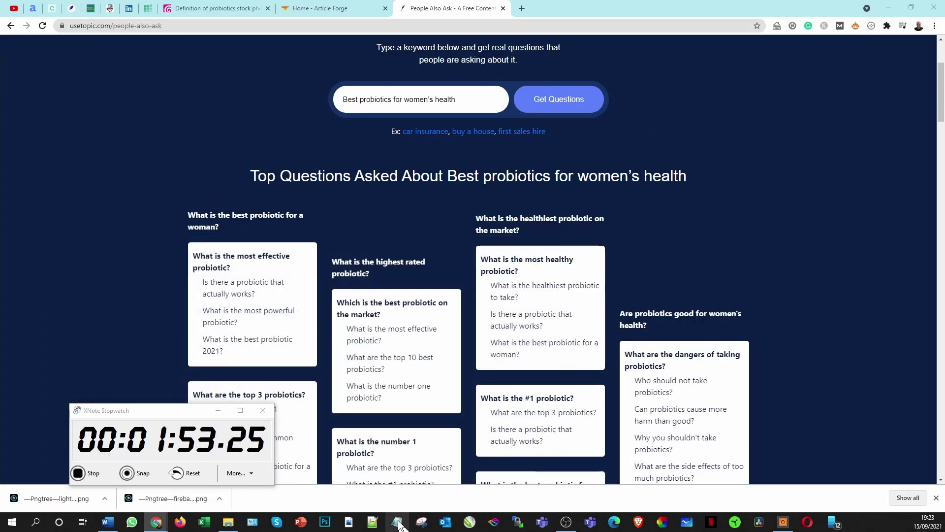
Step: Open a blank Notepad window, make it smaller and place it beside the question results
click(398, 523)
drag(169, 65, 556, 103)
drag(667, 17, 788, 177)
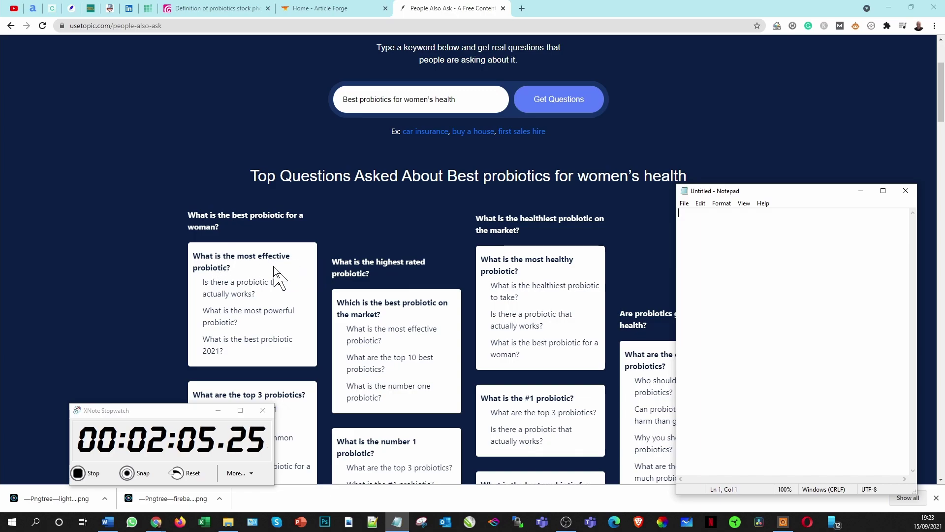
Step: Move the stopwatch window off the first column of questions to the empty area above the Notepad window
scroll(284, 293, down, 3)
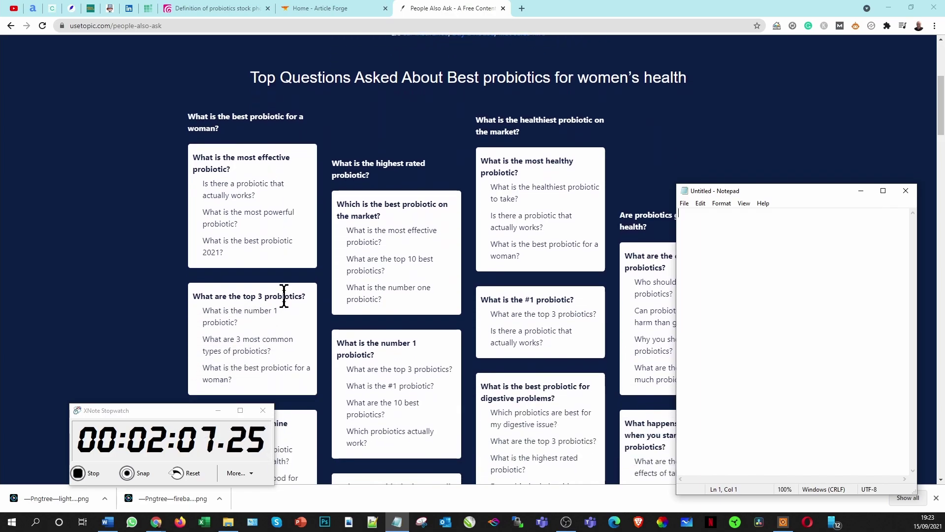
scroll(283, 293, down, 1)
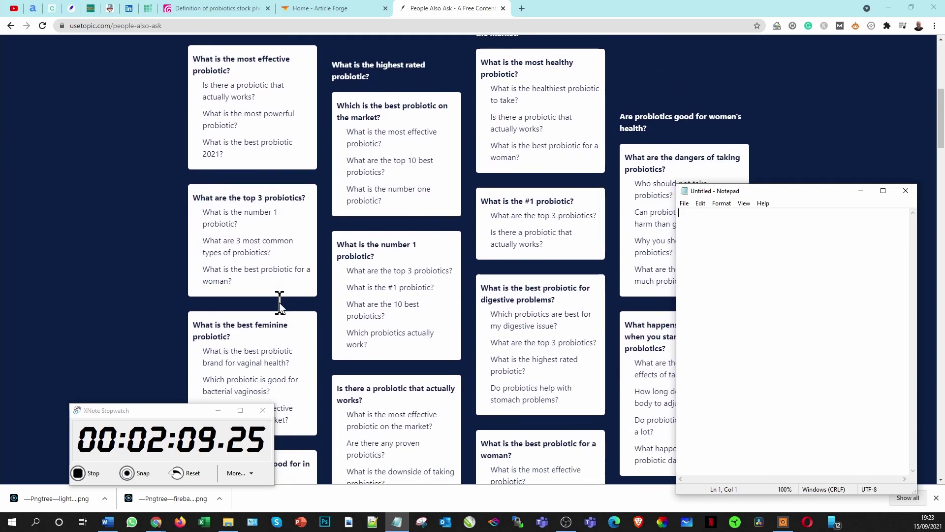
drag(159, 404, 778, 53)
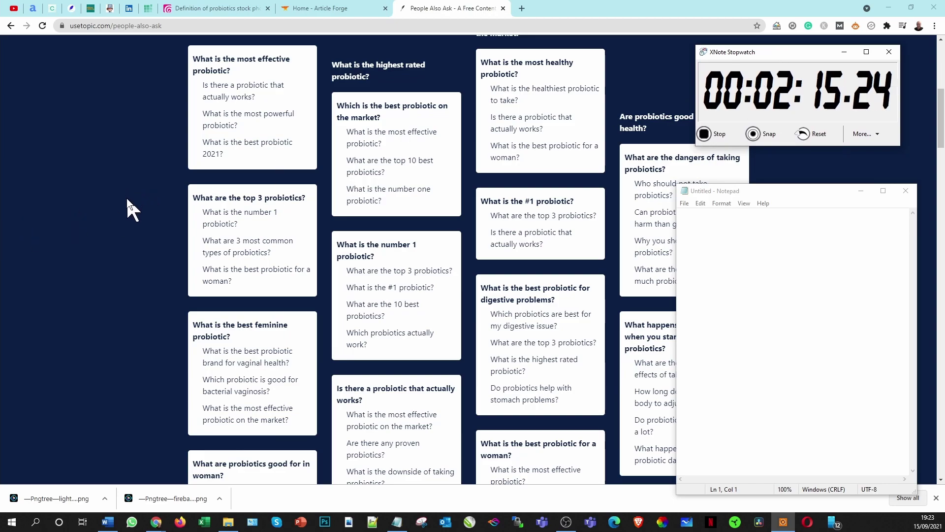
Step: Search the questions page for "women", keeping the stopwatch clear of the find bar, and look through the highlighted matches
click(121, 216)
key(ctrl+f)
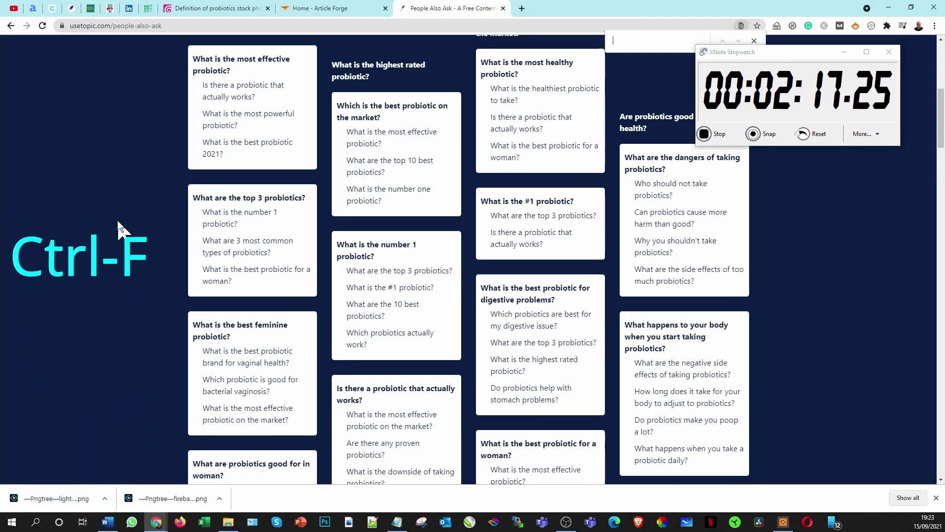
text(women)
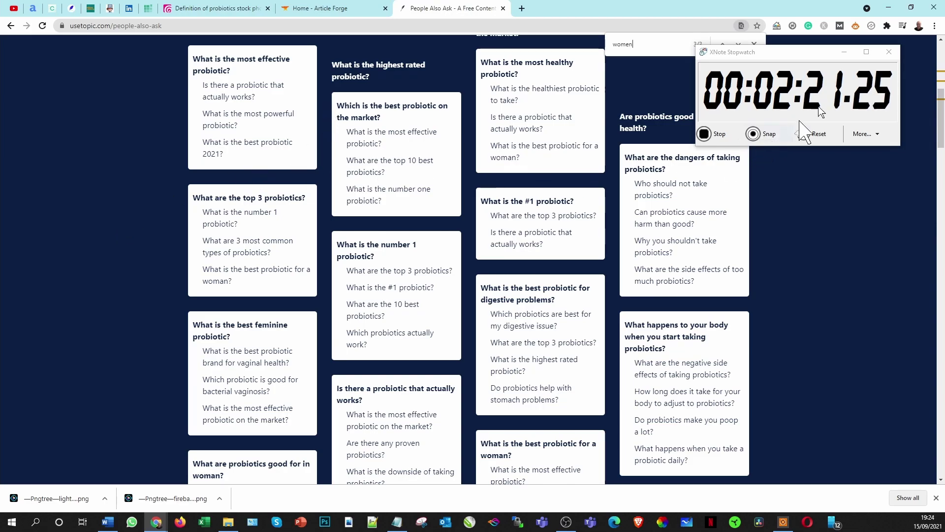
drag(803, 50, 802, 73)
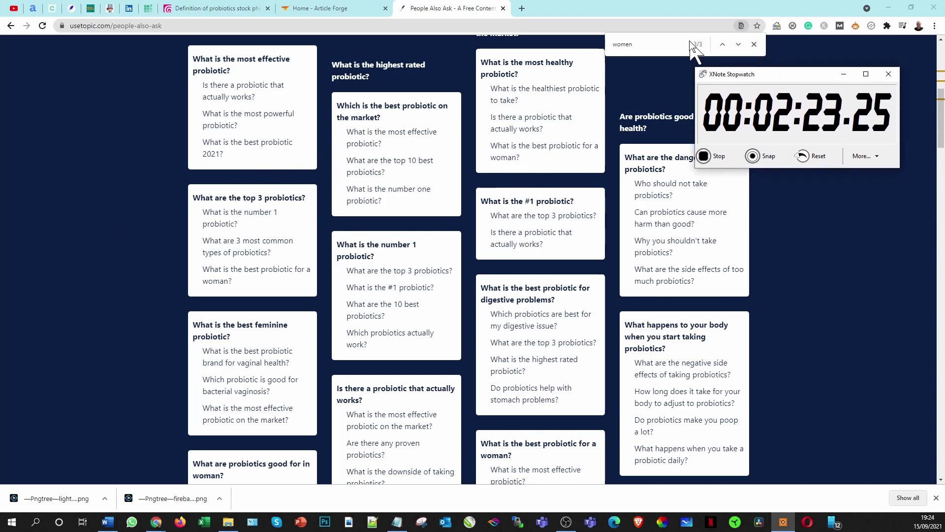
scroll(448, 264, down, 6)
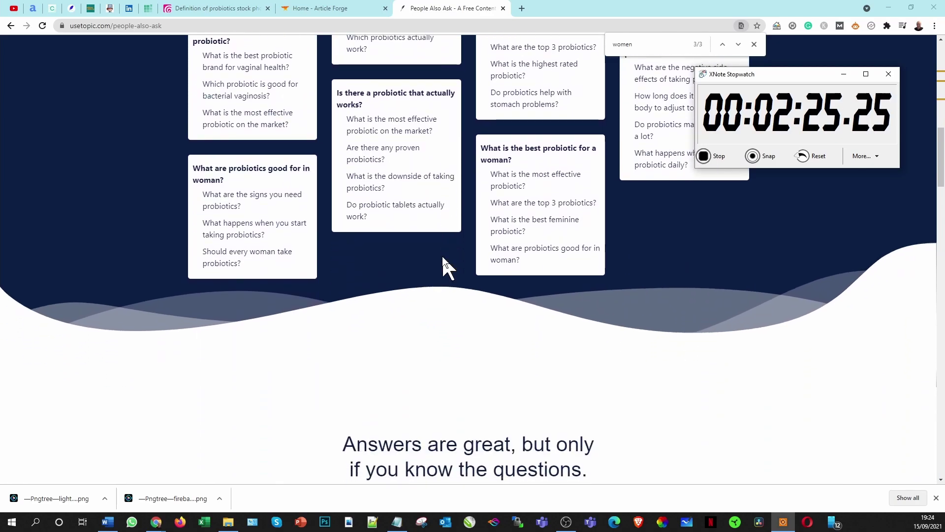
scroll(443, 268, up, 4)
scroll(443, 264, up, 8)
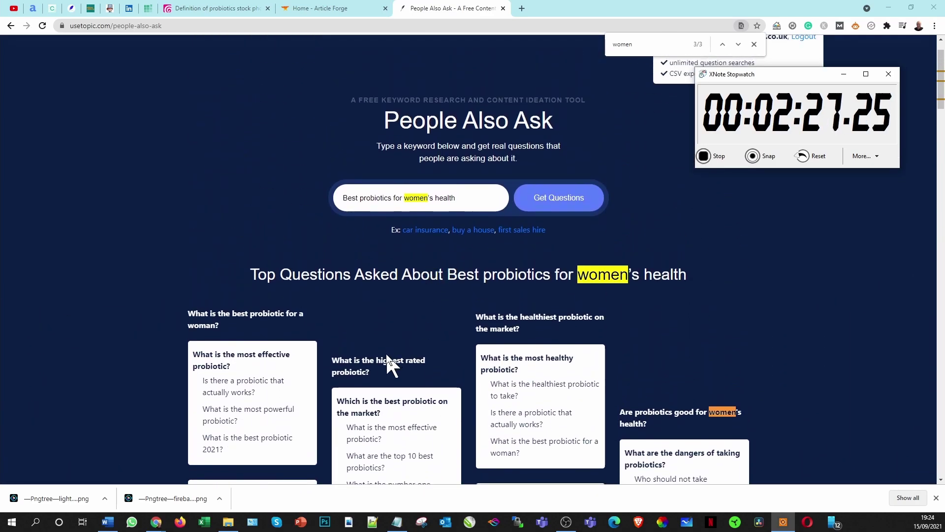
Step: Copy the question "Are probiotics good for women's health?" into the Notepad note and move the note clear of the question cards
scroll(729, 414, down, 4)
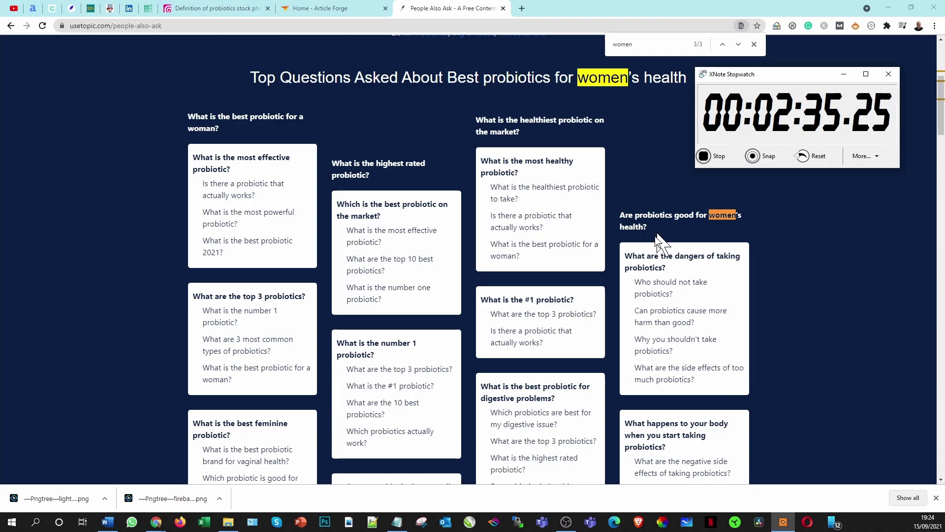
drag(656, 228, 622, 212)
key(ctrl+c)
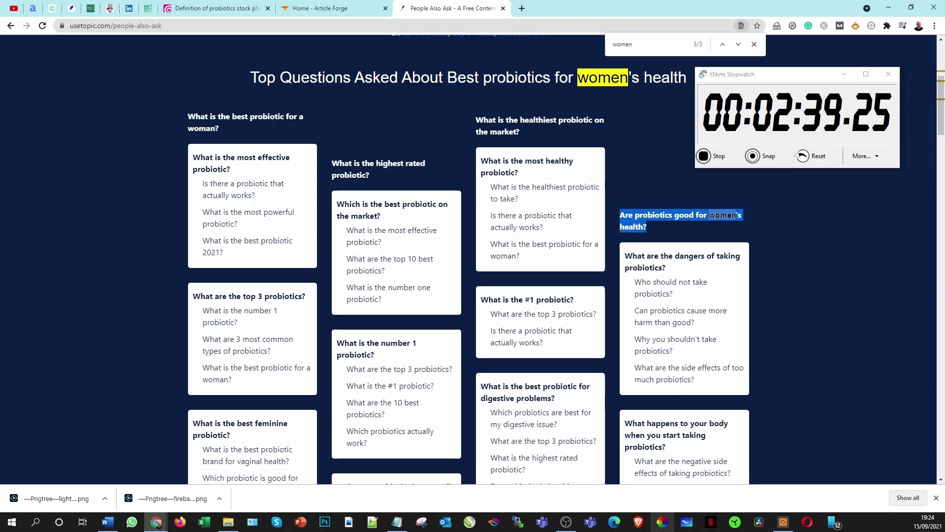
click(397, 522)
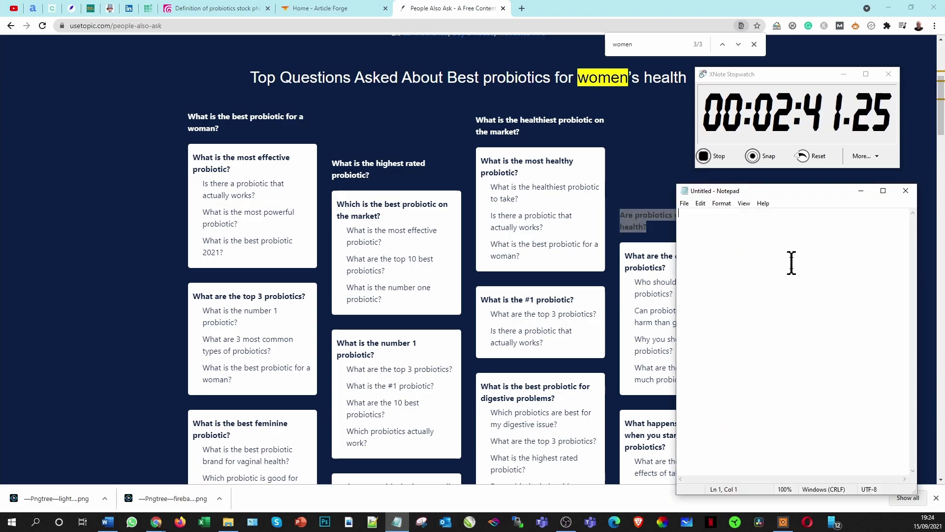
key(ctrl+v)
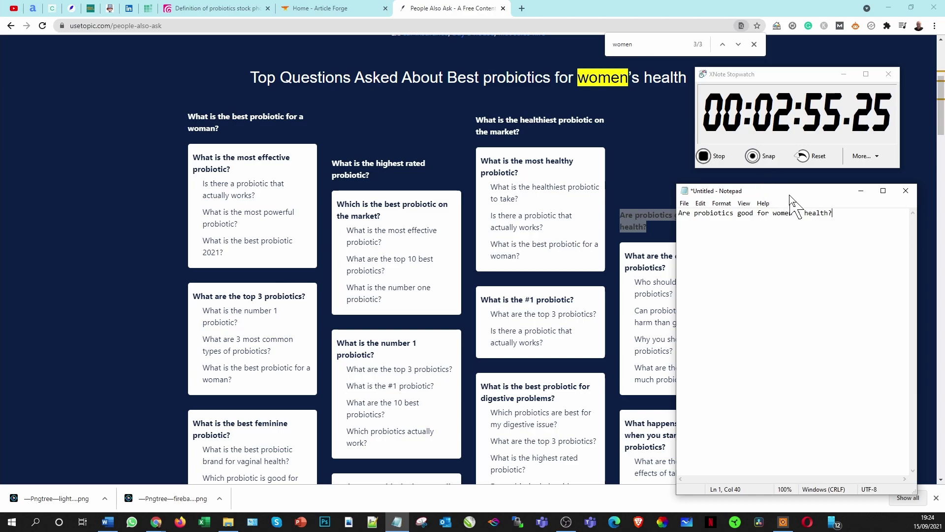
drag(794, 199, 891, 234)
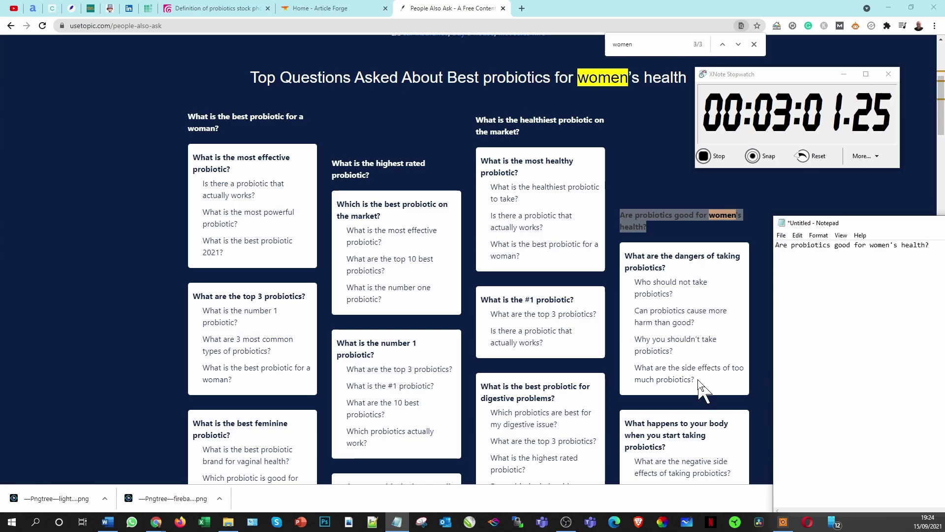
Step: Copy the card heading "What is the best probiotic for a woman?" and add it as a second line in the Notepad note
scroll(700, 388, down, 2)
scroll(699, 387, down, 1)
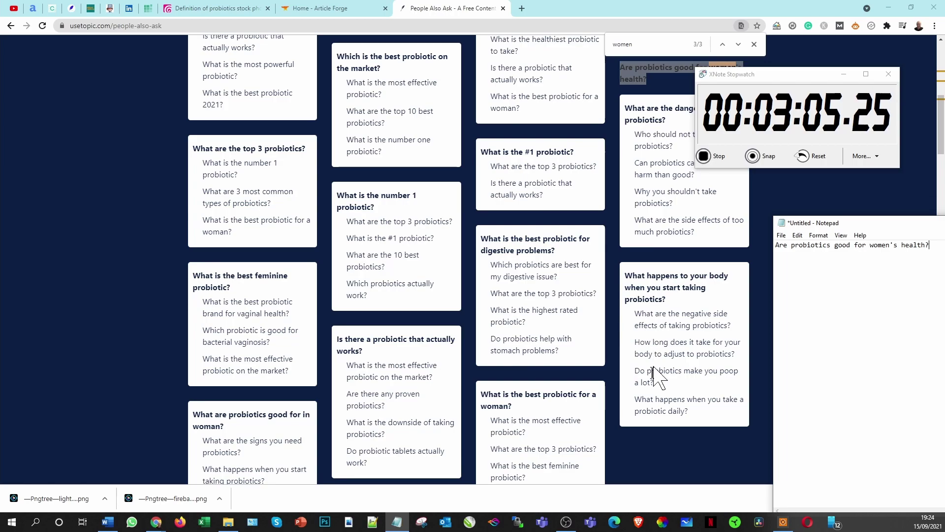
scroll(540, 406, down, 1)
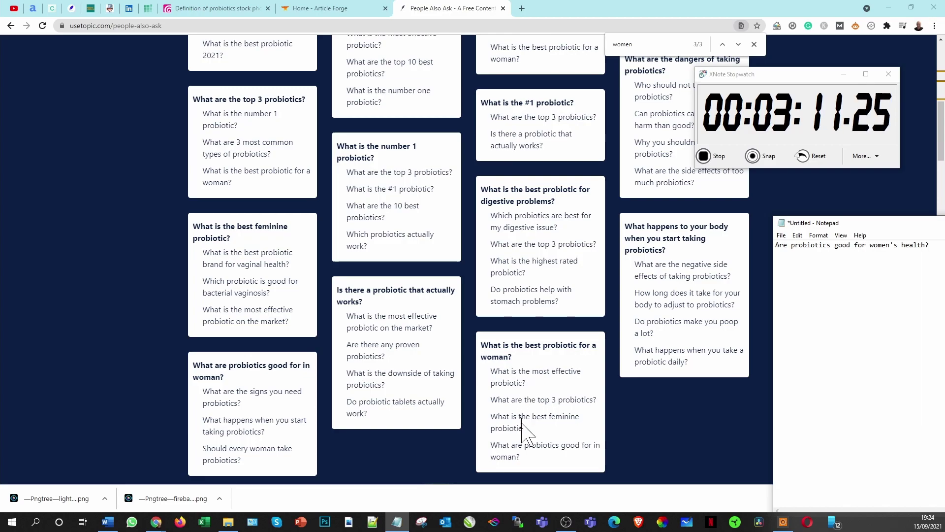
click(521, 359)
drag(522, 359, 479, 351)
key(ctrl+c)
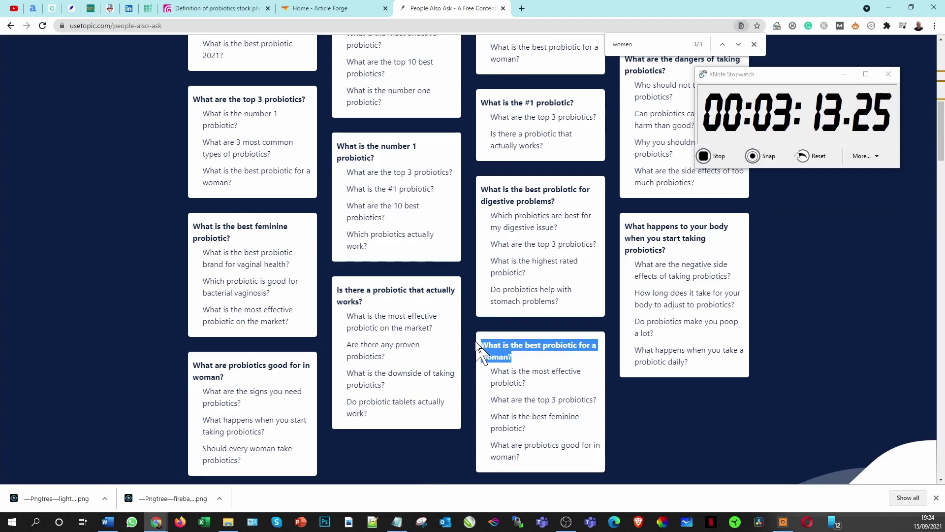
click(397, 522)
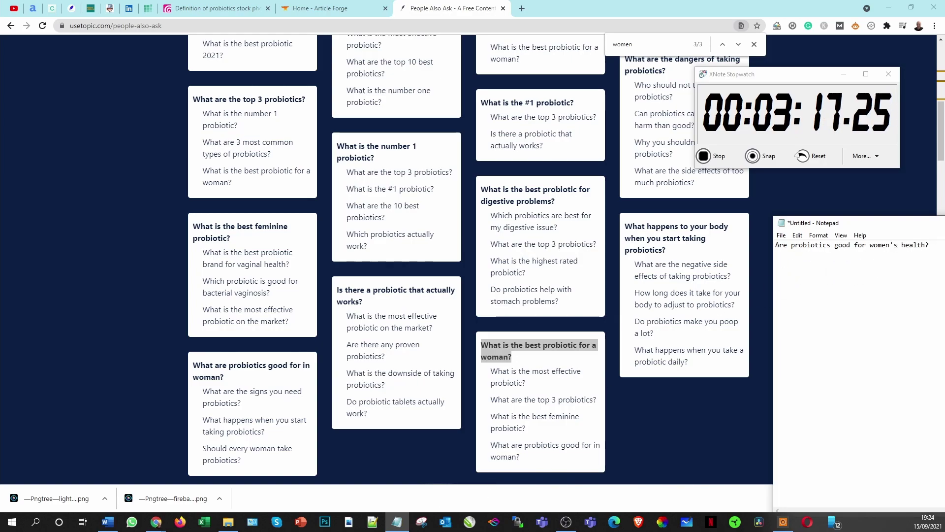
key(ctrl+v)
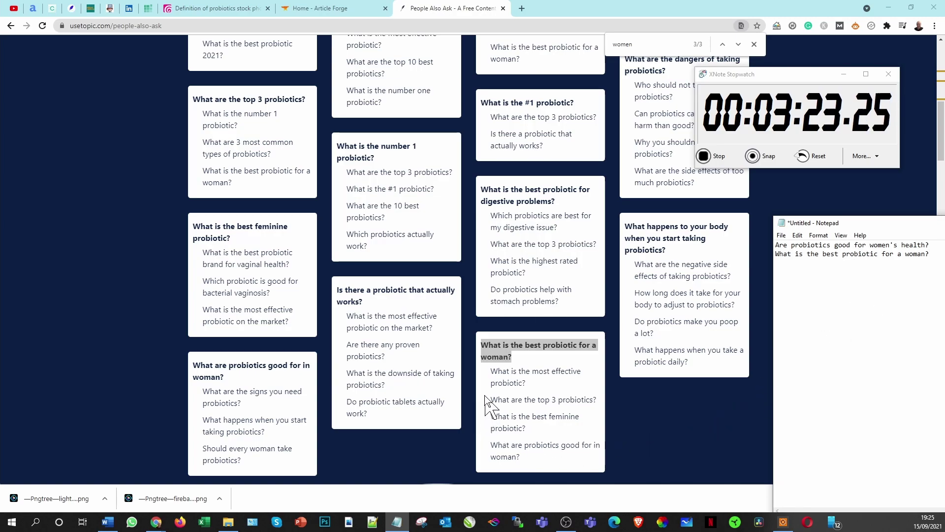
Step: Change the page search term to "woman" and look through the highlighted questions down to the last cards
click(644, 44)
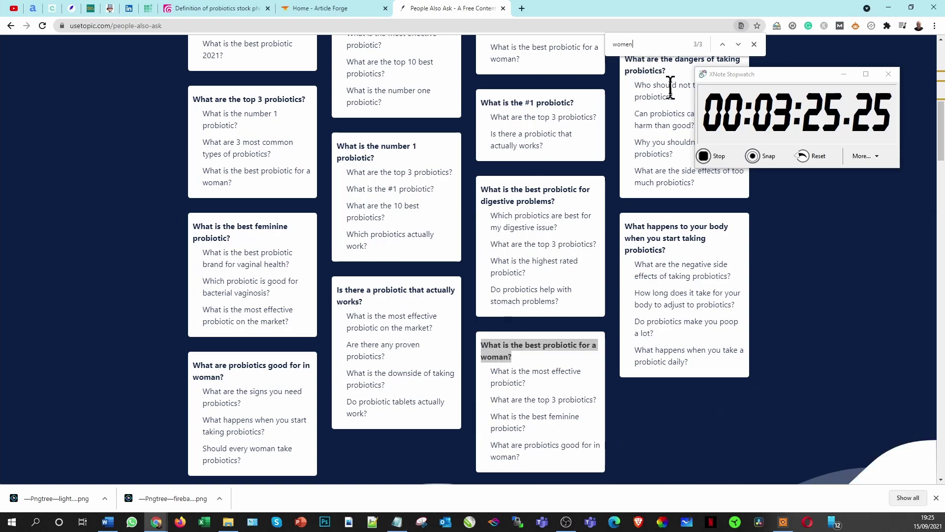
key(BackSpace)
key(BackSpace)
text(an)
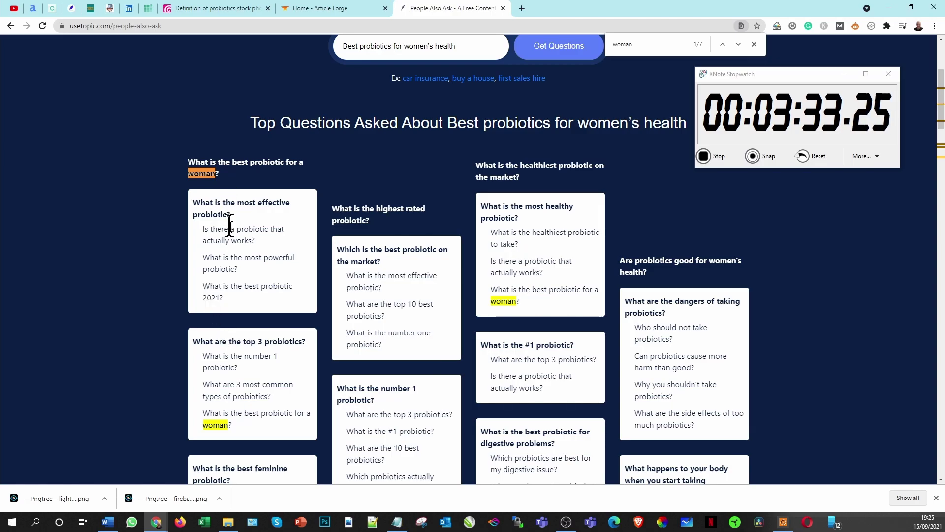
scroll(253, 261, down, 1)
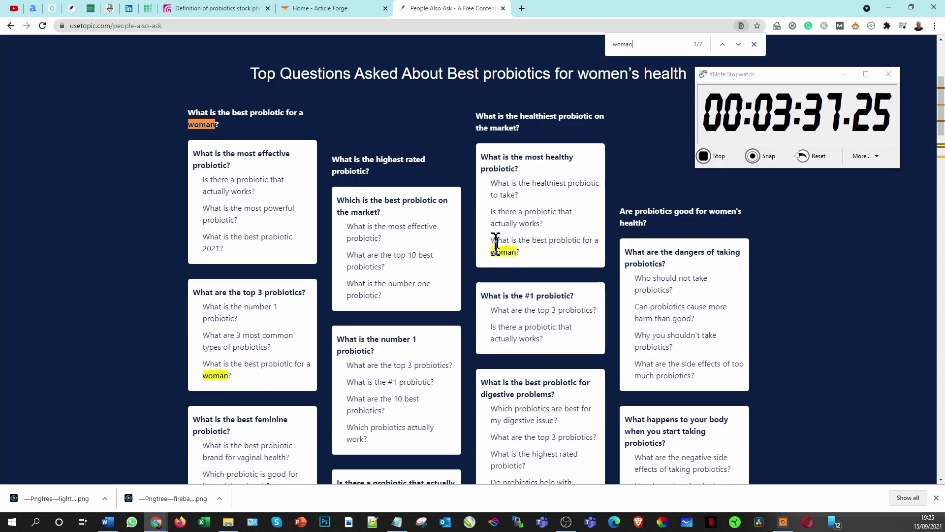
scroll(523, 242, down, 3)
scroll(523, 243, down, 2)
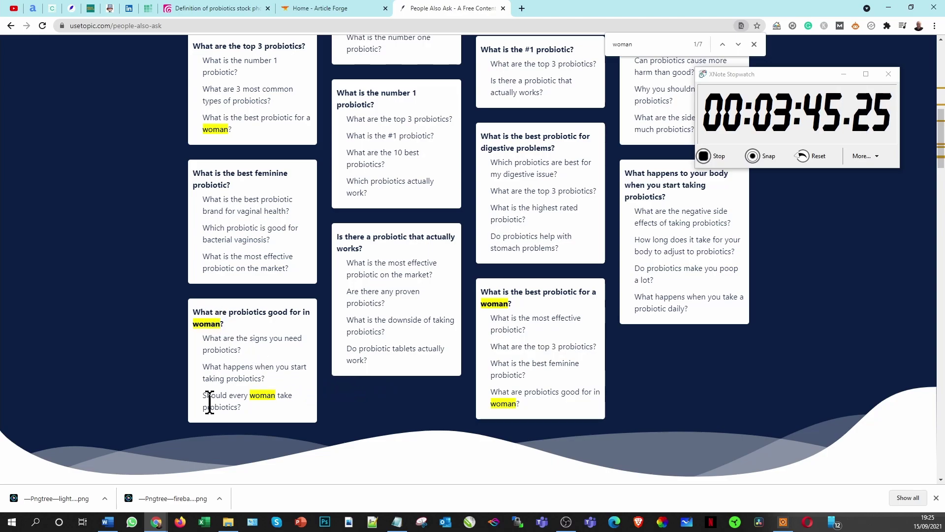
Step: Copy the question "Should every woman take probiotics?" and add it as the third line in the Notepad note
drag(250, 396, 202, 399)
key(ctrl+c)
click(281, 413)
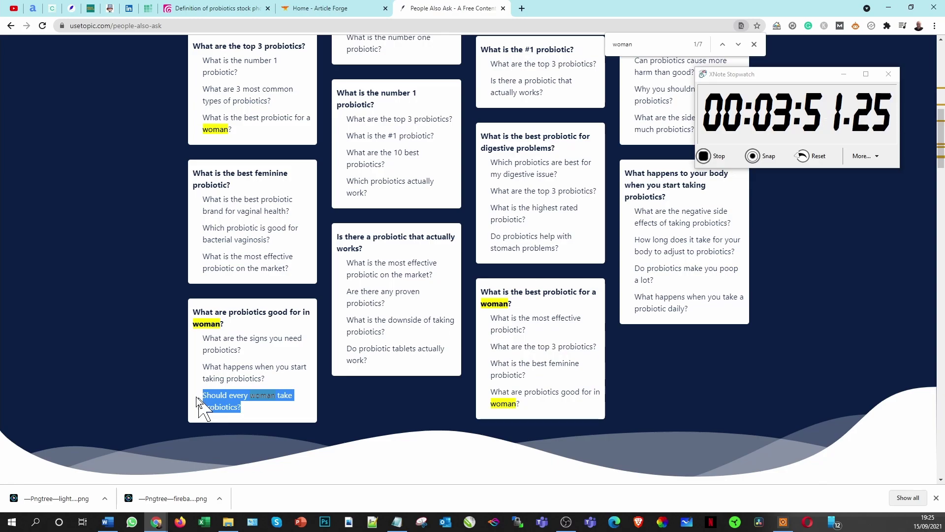
click(400, 522)
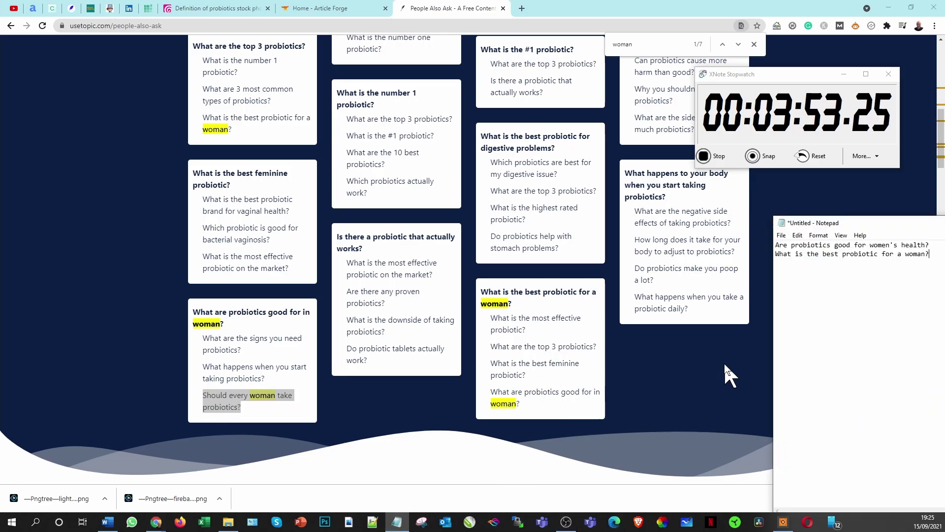
key(Return)
key(ctrl+v)
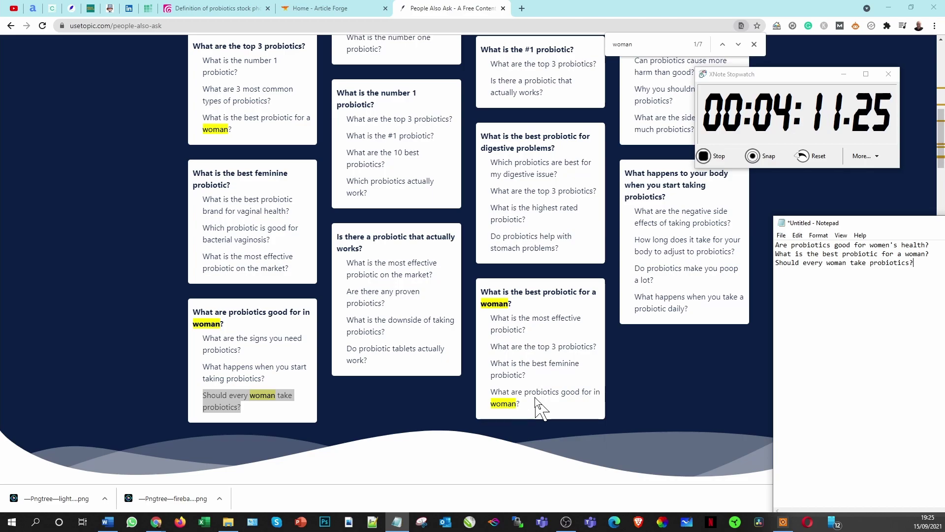
Step: Change the page search term to "best" and look through the highlighted questions down to the last cards
scroll(536, 389, up, 3)
scroll(536, 389, up, 4)
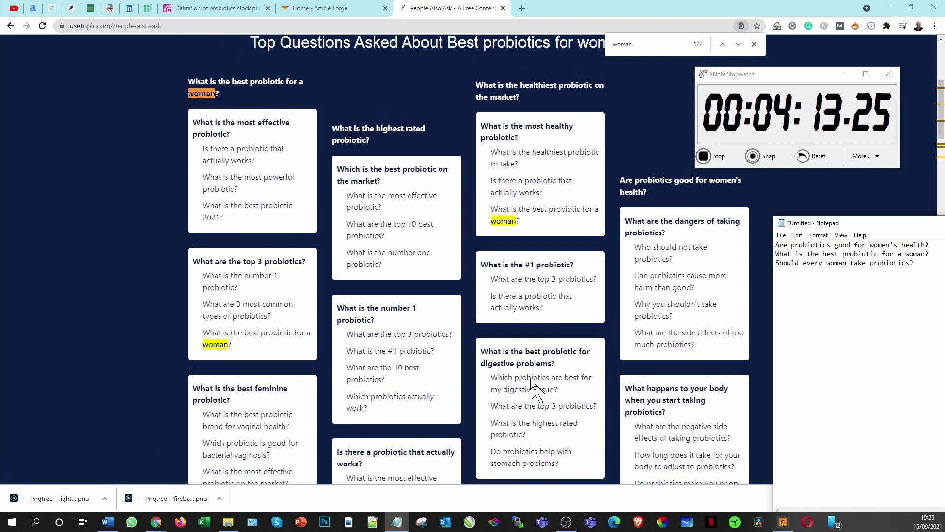
click(634, 47)
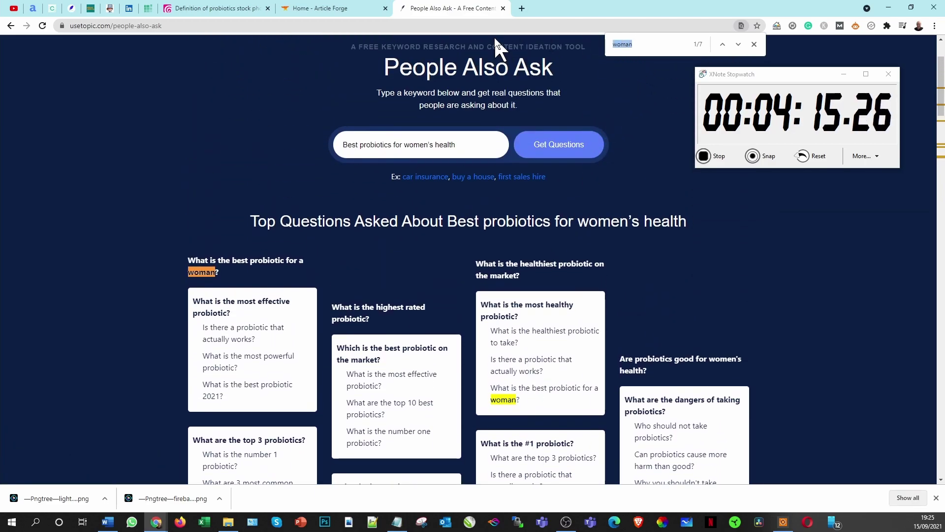
text(best)
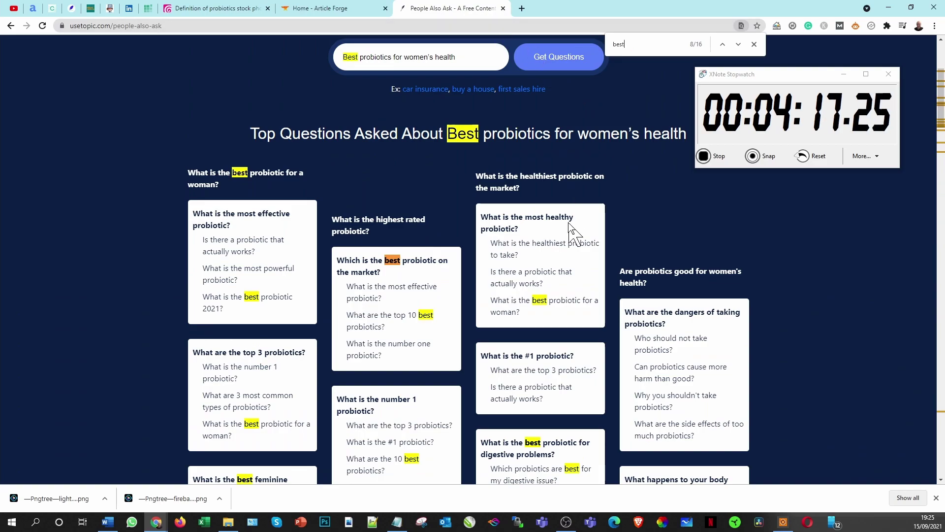
scroll(567, 229, down, 1)
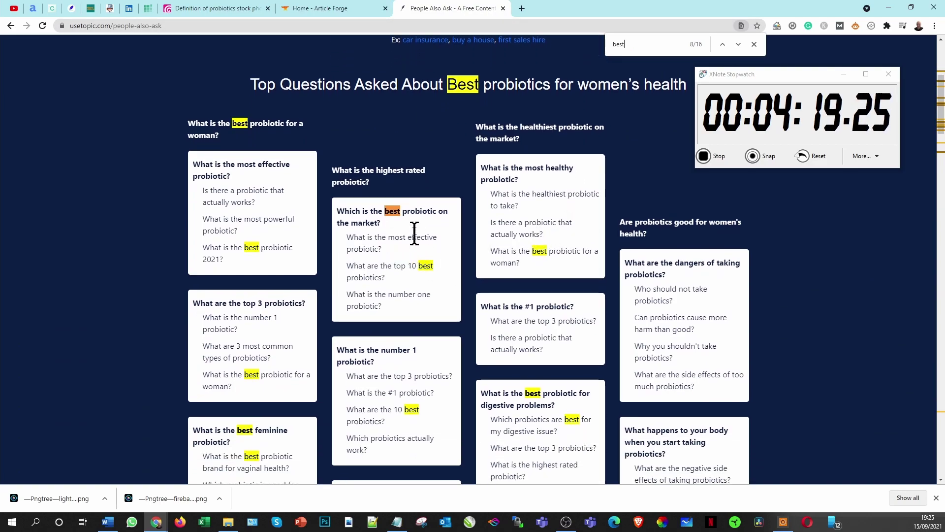
scroll(396, 254, down, 1)
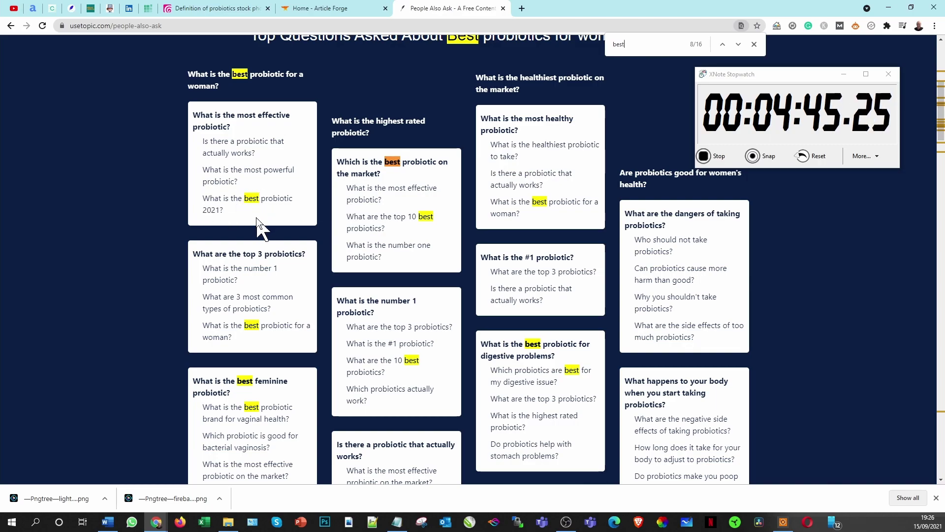
scroll(279, 370, down, 1)
scroll(279, 370, down, 2)
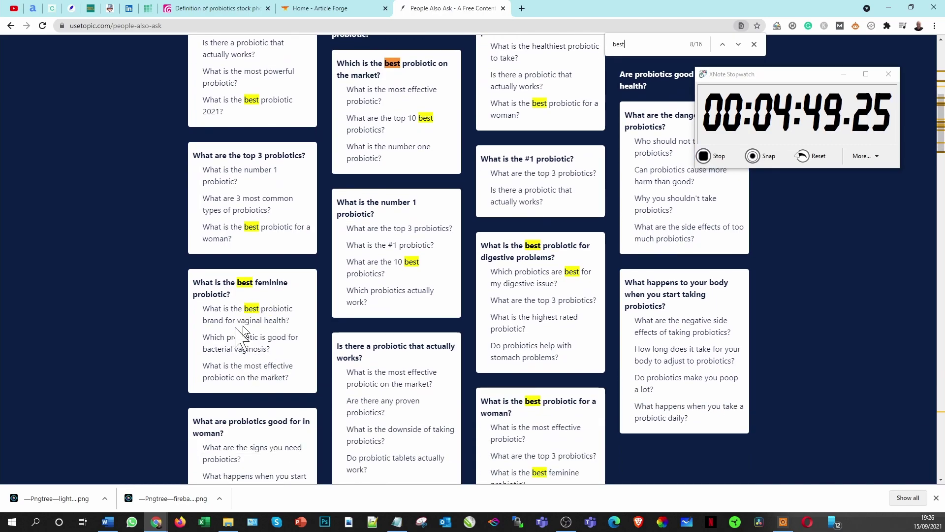
scroll(271, 376, down, 4)
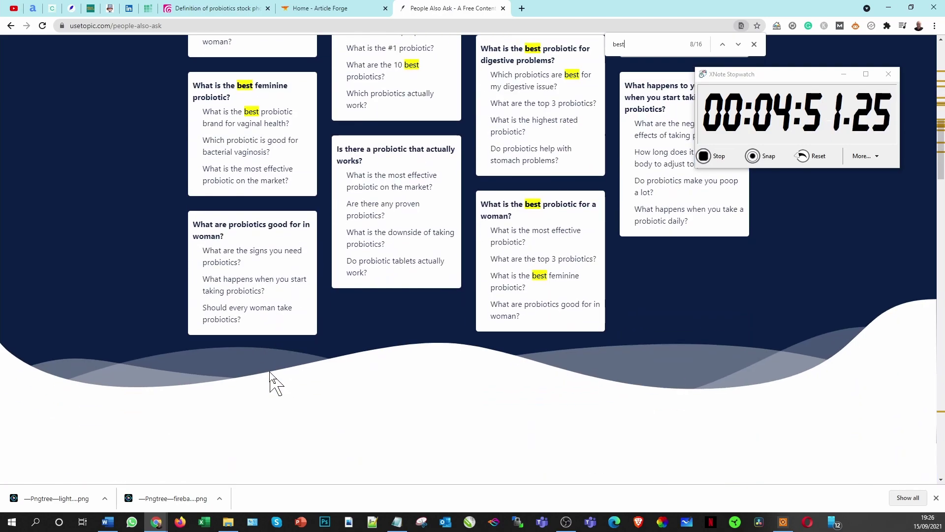
scroll(274, 380, up, 1)
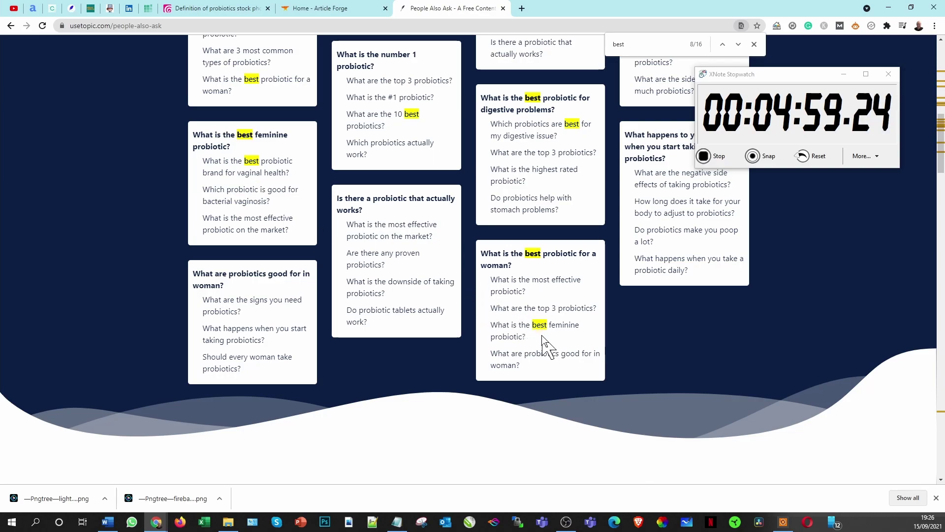
Step: Add the line "What are the best probiotics for women's digestion?" to the Notepad note and move the note so the full line fits on screen
drag(539, 345, 494, 326)
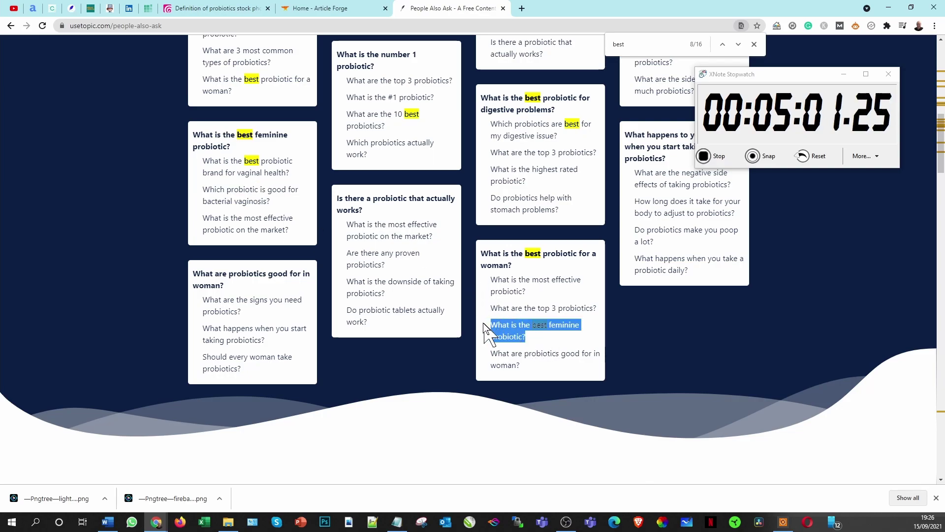
click(396, 522)
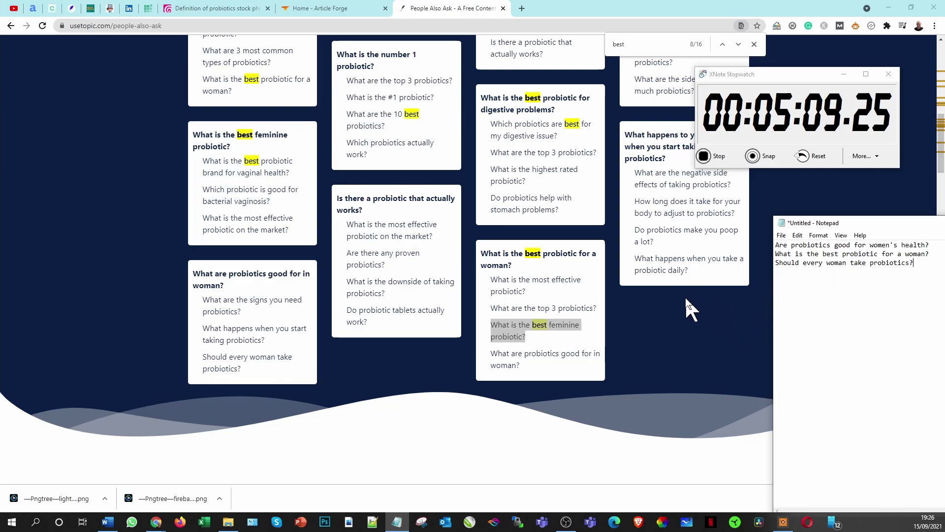
scroll(665, 305, up, 3)
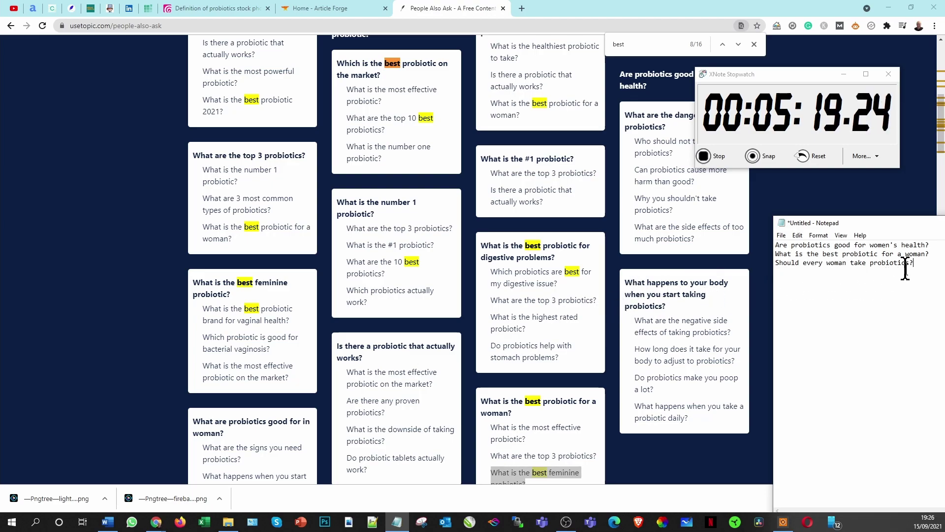
key(Return)
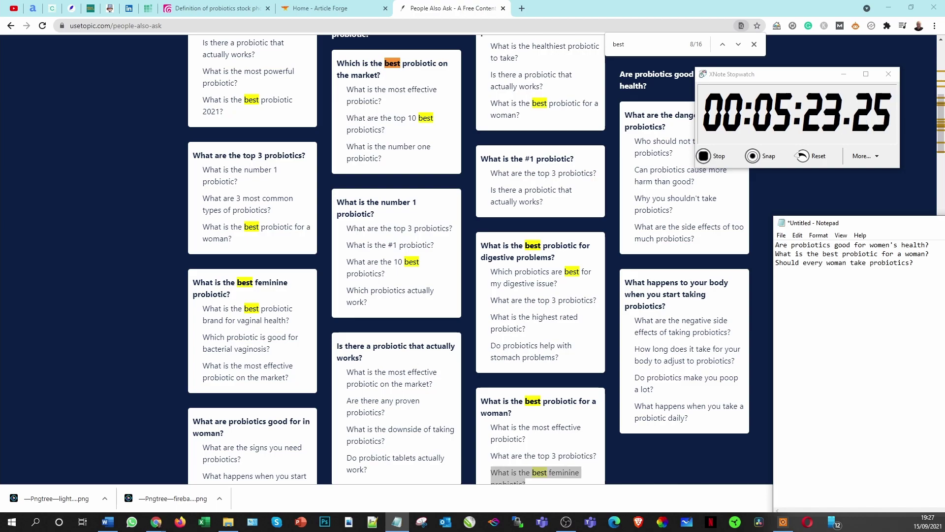
text(What are the best probiotics for women's di)
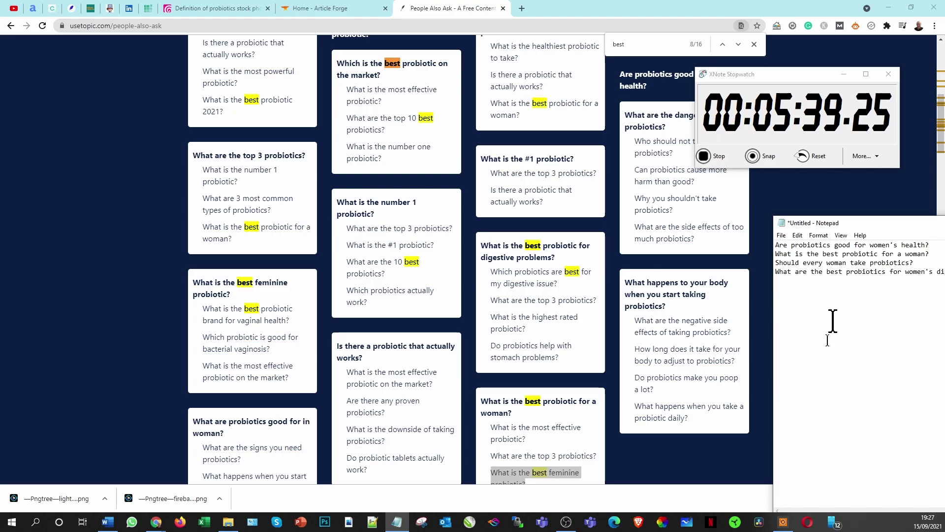
drag(848, 222, 813, 209)
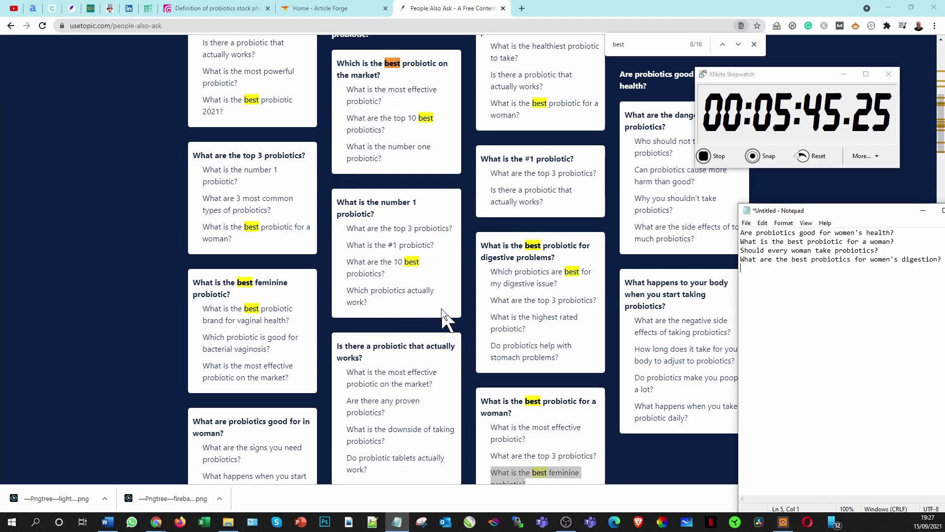
Step: Copy the keyword "Best probiotics for women's health" from the questions page and search Google for it in a new tab
scroll(443, 316, up, 1)
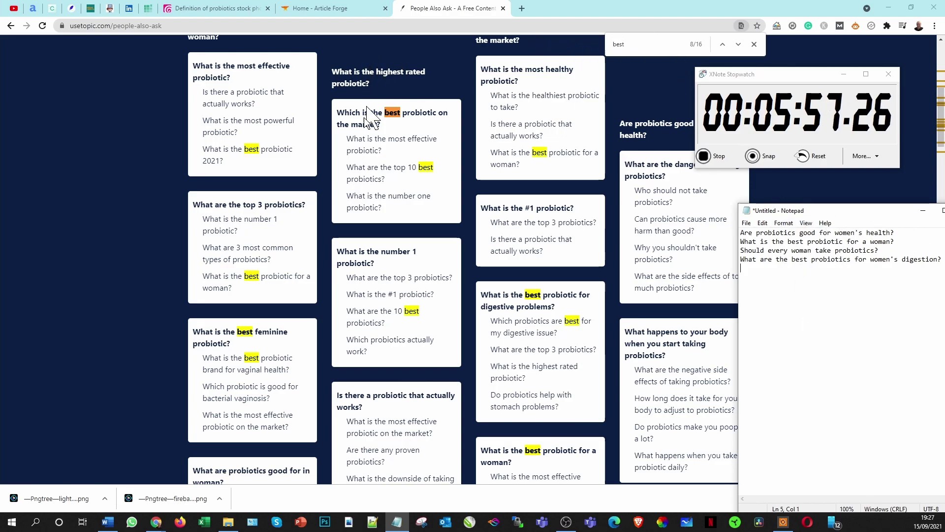
scroll(344, 148, up, 6)
drag(468, 240, 282, 246)
key(ctrl+c)
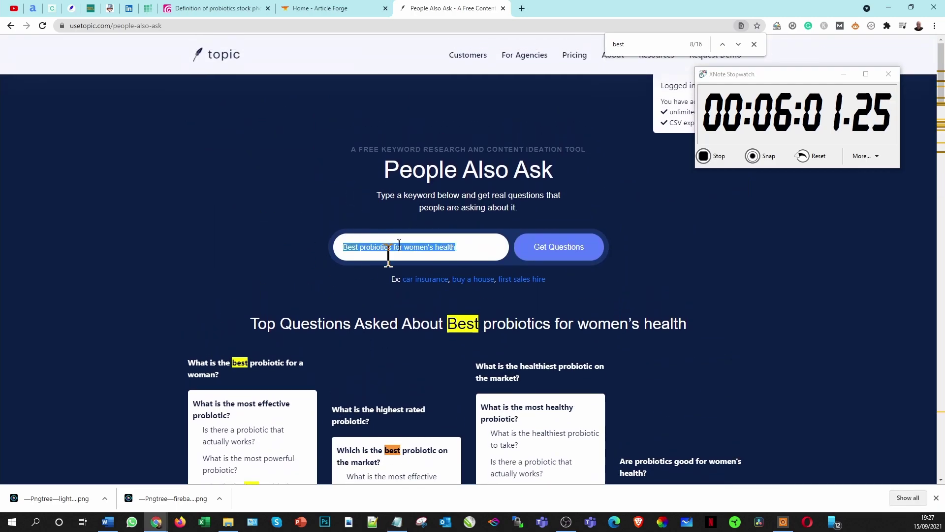
click(522, 9)
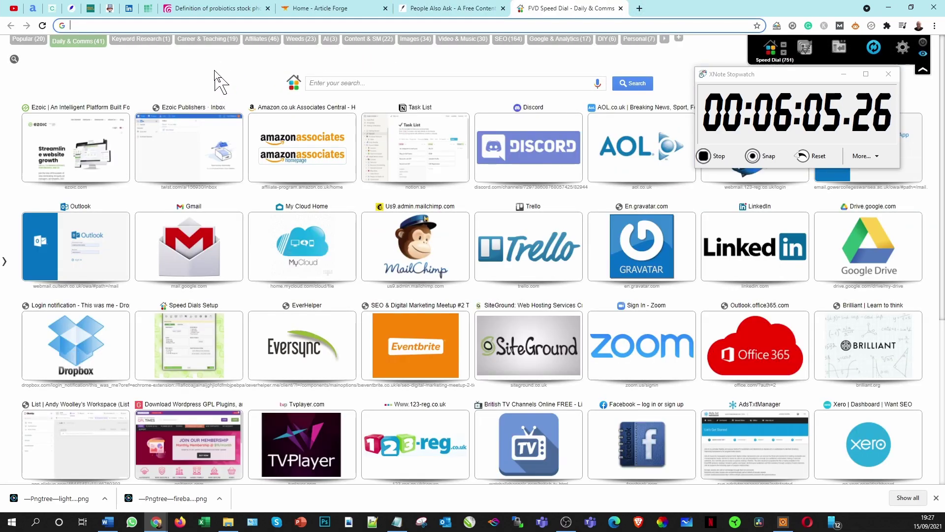
key(ctrl+v)
key(Return)
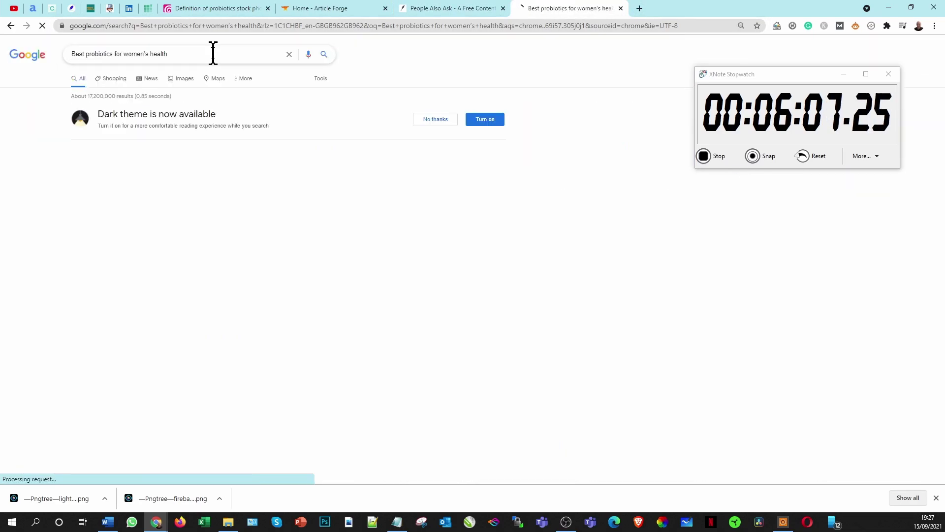
Step: Copy "Are probiotics good for women's health?" from Google's People also ask box and add it as the fifth line in the Notepad note
scroll(249, 295, down, 2)
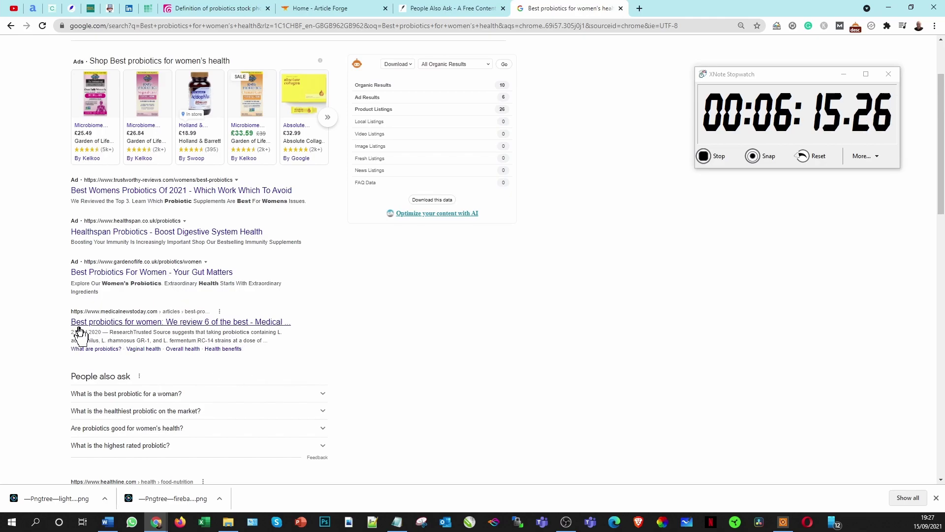
scroll(359, 317, down, 2)
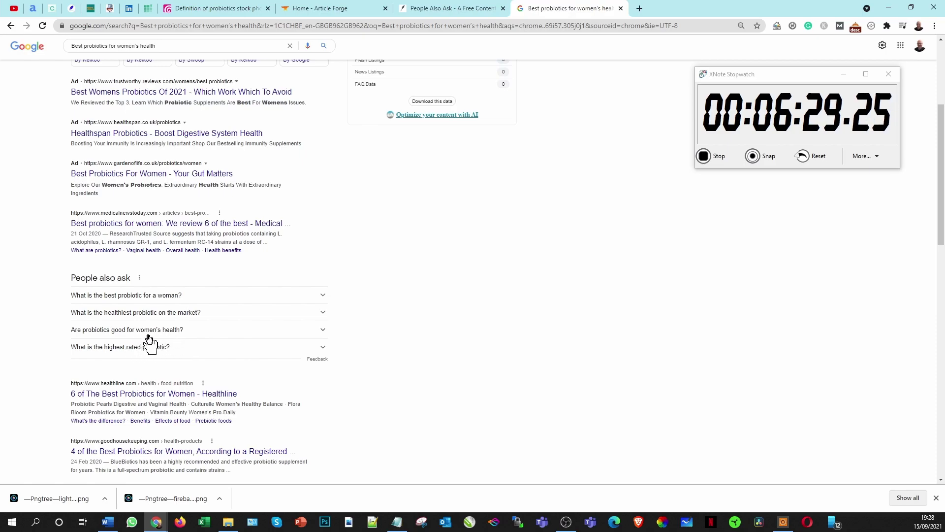
drag(194, 340, 91, 345)
click(77, 340)
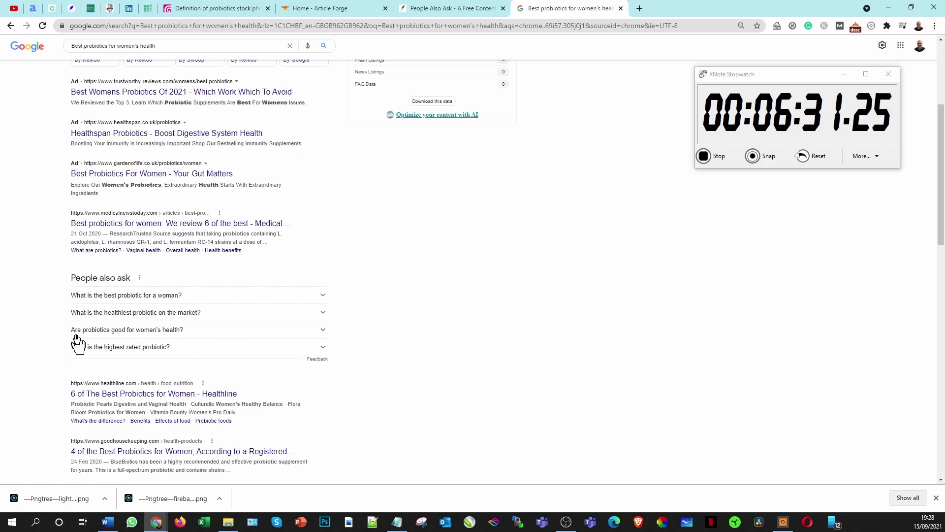
triple_click(65, 331)
key(ctrl+c)
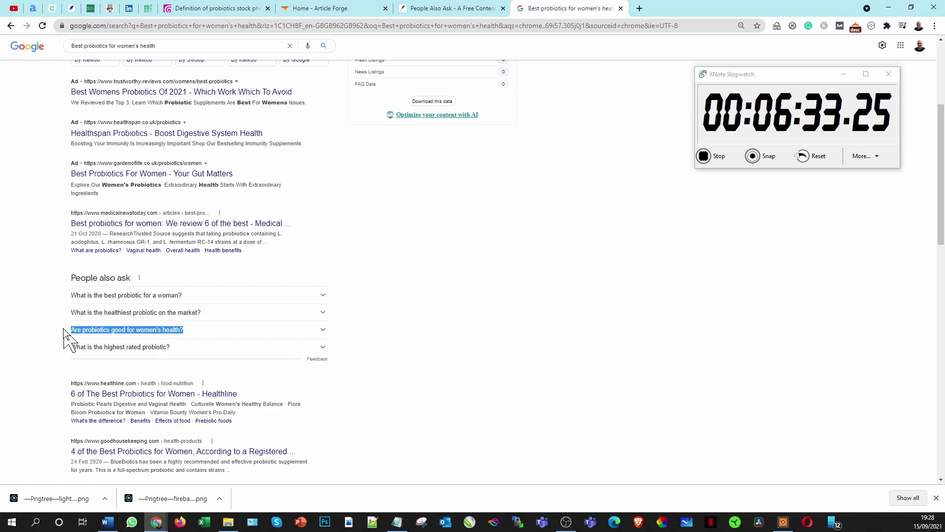
click(397, 522)
key(ctrl+v)
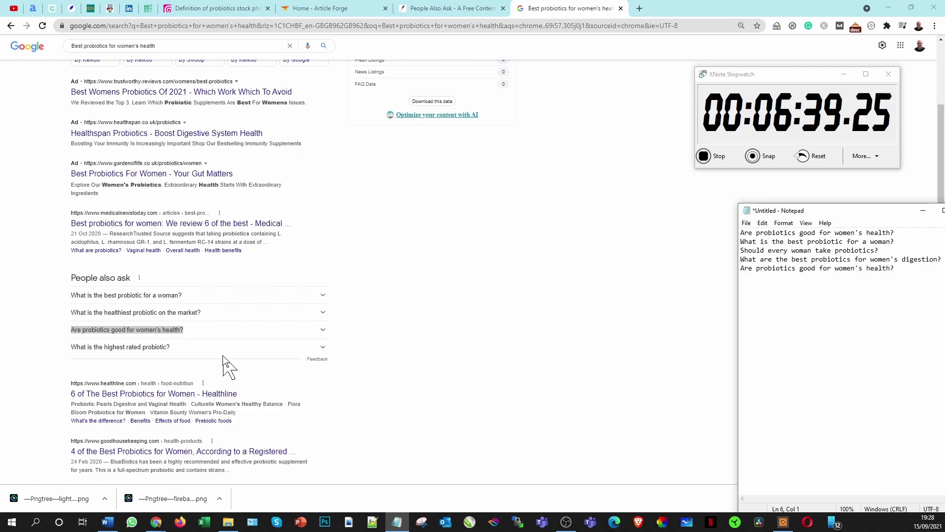
Step: Check Google's related searches and reword the note's fourth line to "What are the best probiotics for women's gut health?"
scroll(276, 353, down, 3)
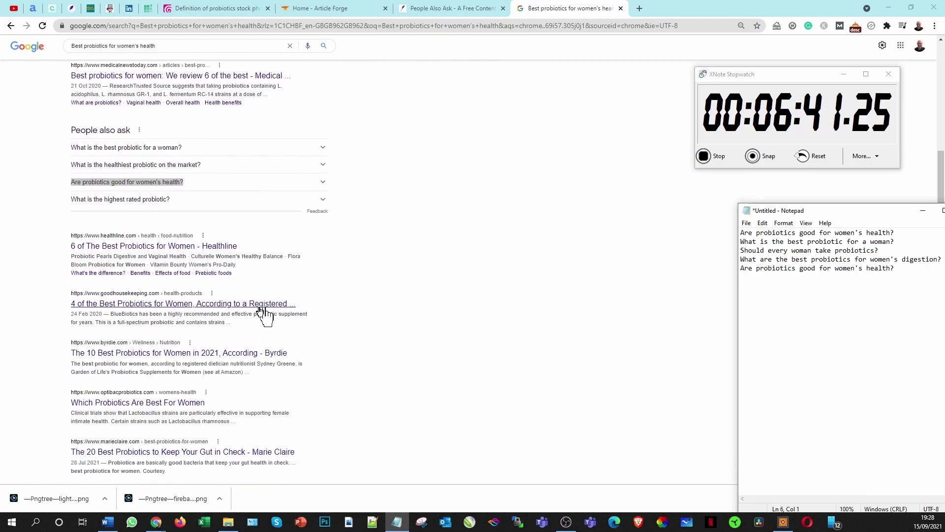
scroll(172, 389, down, 10)
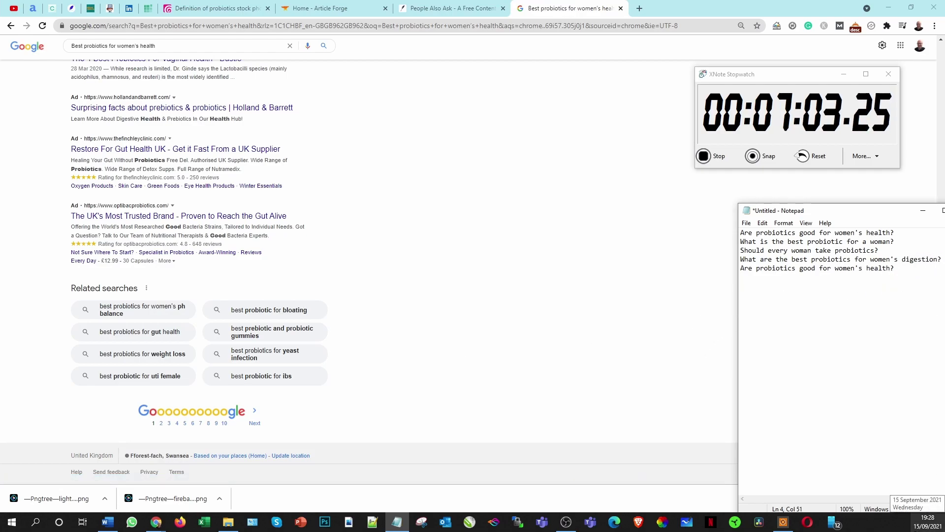
key(BackSpace)
key(BackSpace)
key(BackSpace)
text(lth)
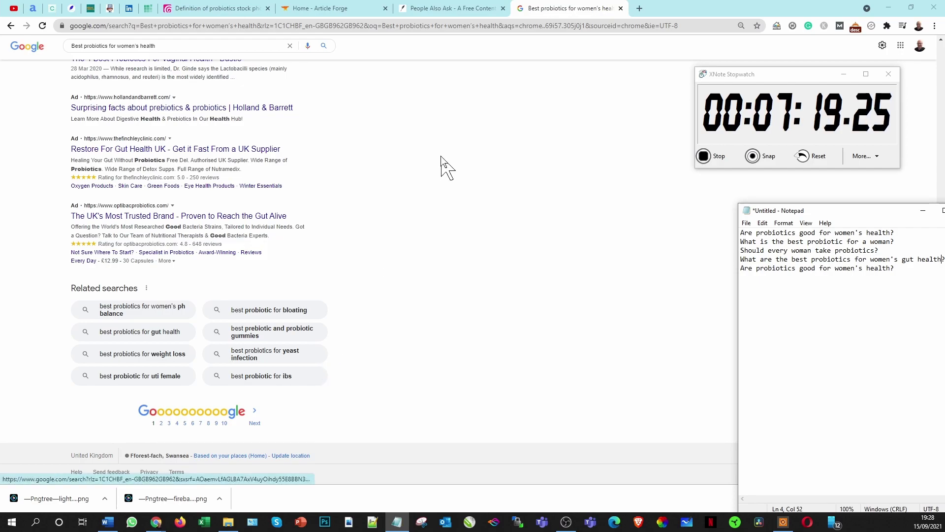
Step: Close the Google results tab and move the Notepad note fully into view over the questions page
click(621, 9)
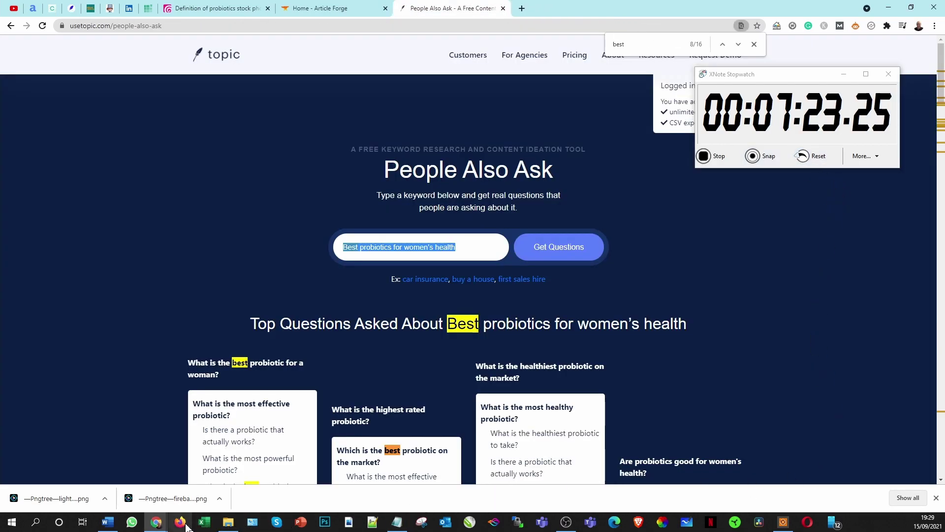
click(396, 522)
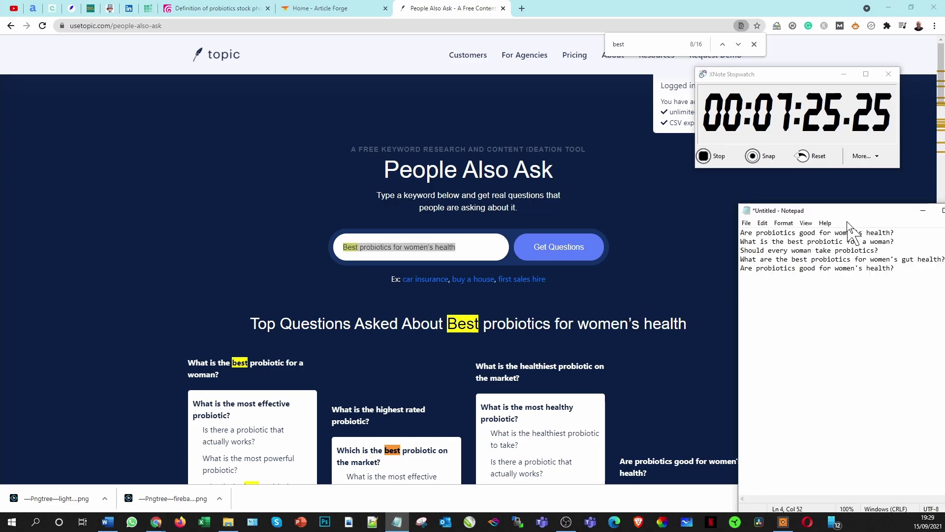
drag(847, 212, 501, 137)
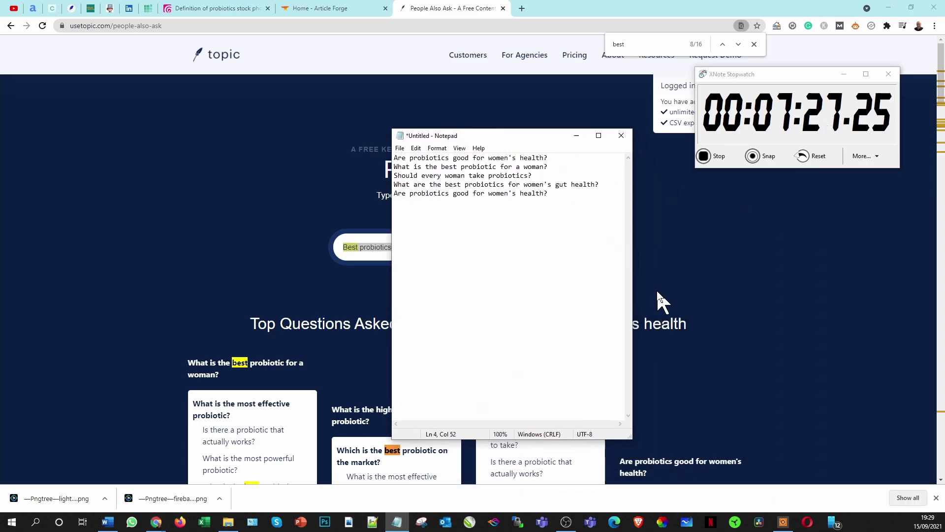
Step: Insert "What are probiotics?" and "How are they relevant for a woman?" as new lines at the beginning of the note
click(585, 226)
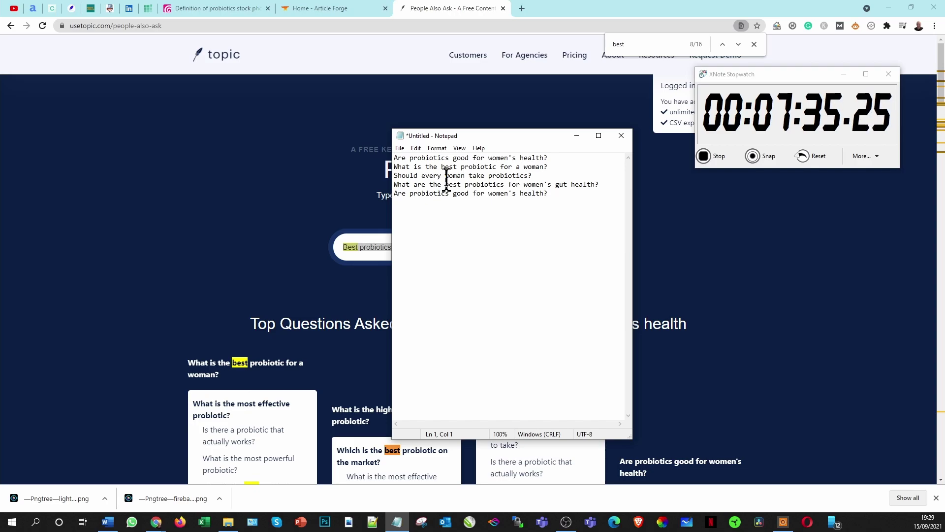
key(Return)
key(Up)
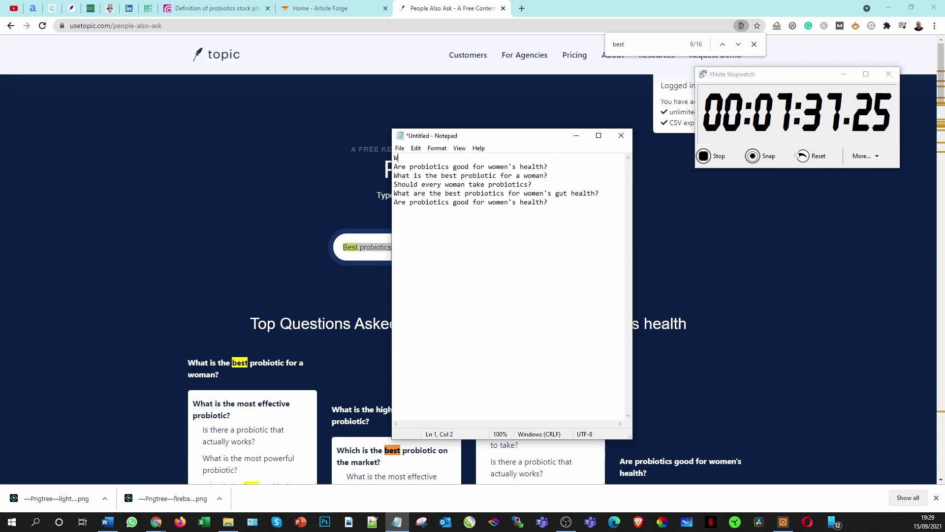
text(What are probiotics?)
key(Return)
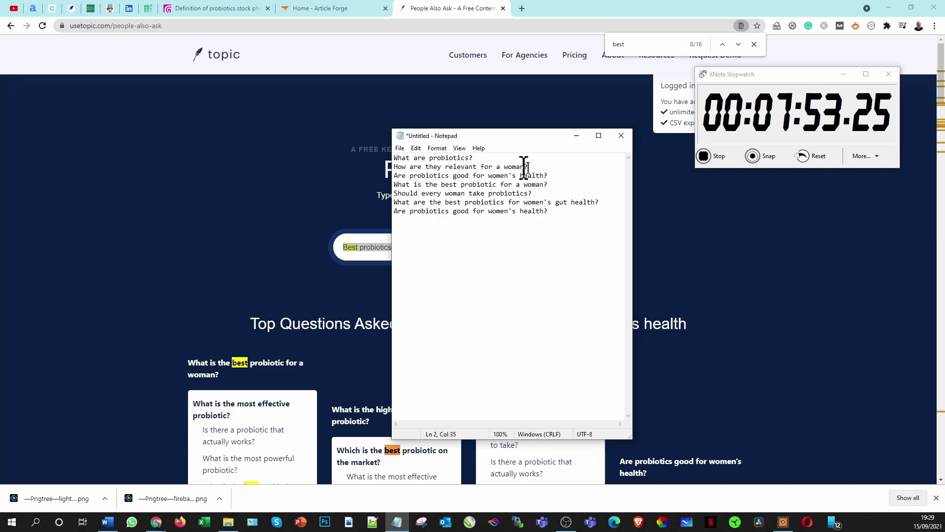
Step: Delete the line "How are they relevant for a woman?" from the note without leaving a blank line
drag(531, 166, 340, 166)
key(BackSpace)
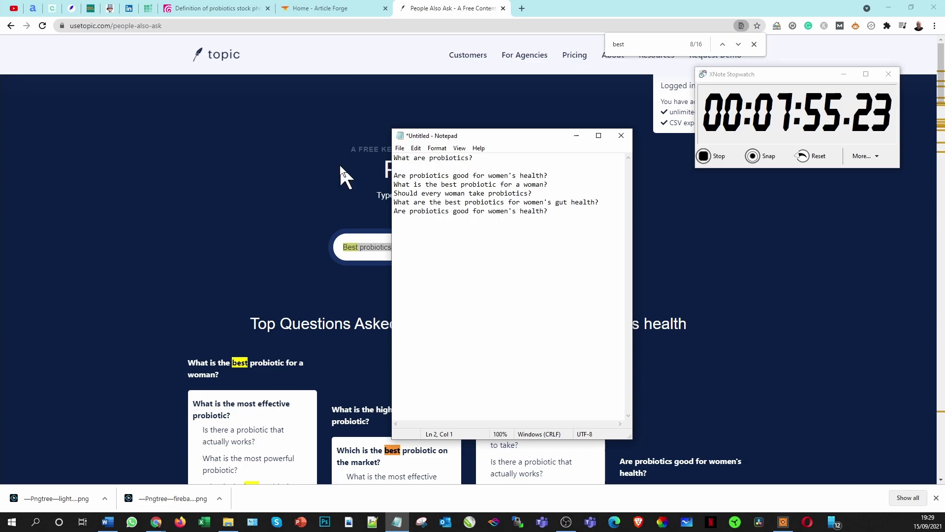
key(BackSpace)
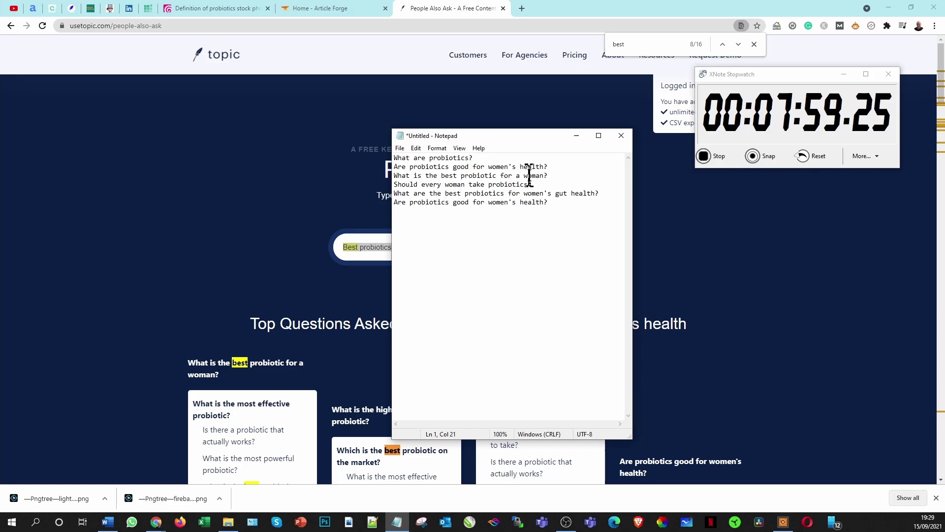
Step: Move "What is the best probiotic for a woman?" to the end of the note and remove the blank line left behind
drag(551, 176, 391, 175)
key(ctrl+c)
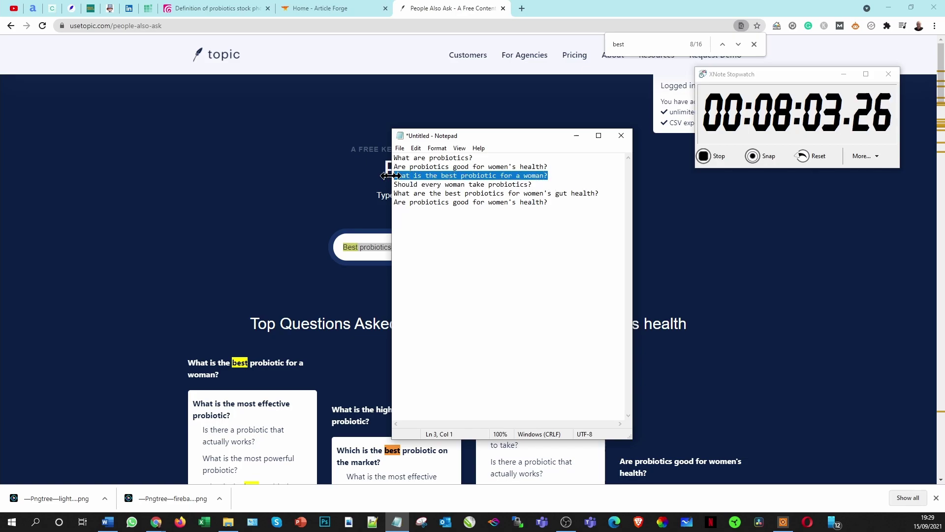
key(Delete)
click(577, 225)
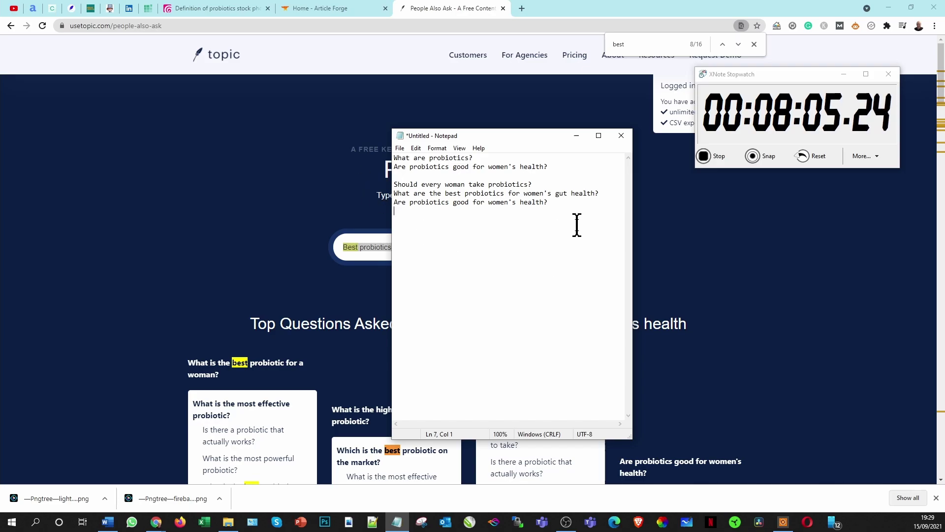
key(ctrl+v)
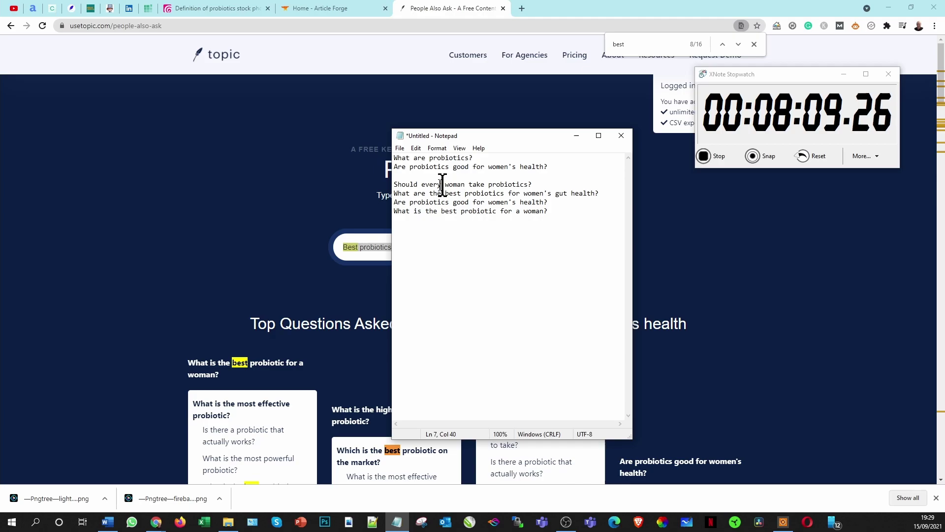
click(394, 183)
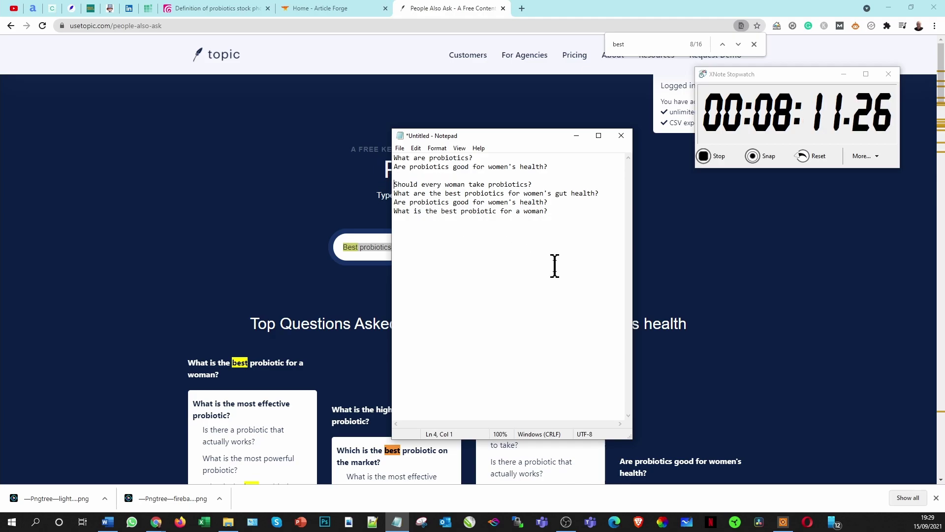
key(BackSpace)
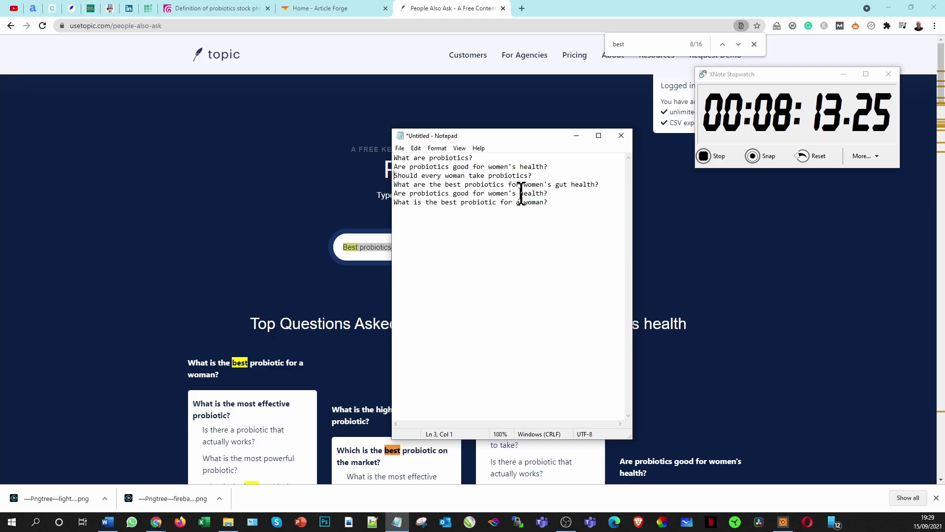
Step: Delete the women's gut health question and the second "Are probiotics good for women's health?" line from the note
drag(605, 184, 387, 182)
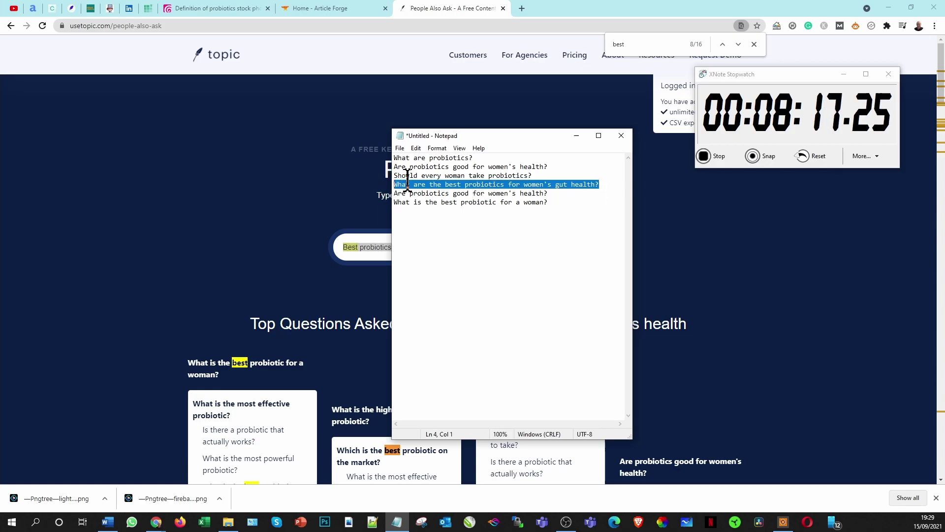
key(BackSpace)
key(BackSpace)
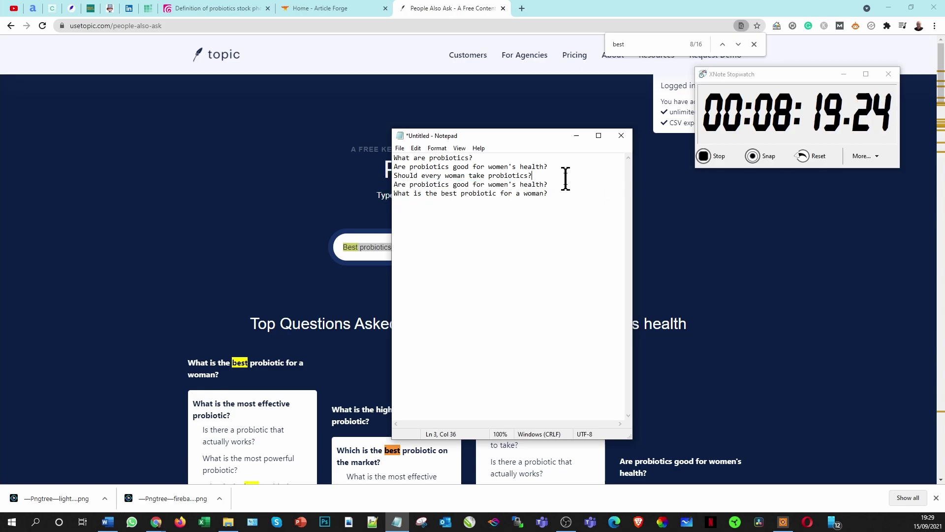
drag(564, 184, 365, 180)
key(BackSpace)
key(BackSpace)
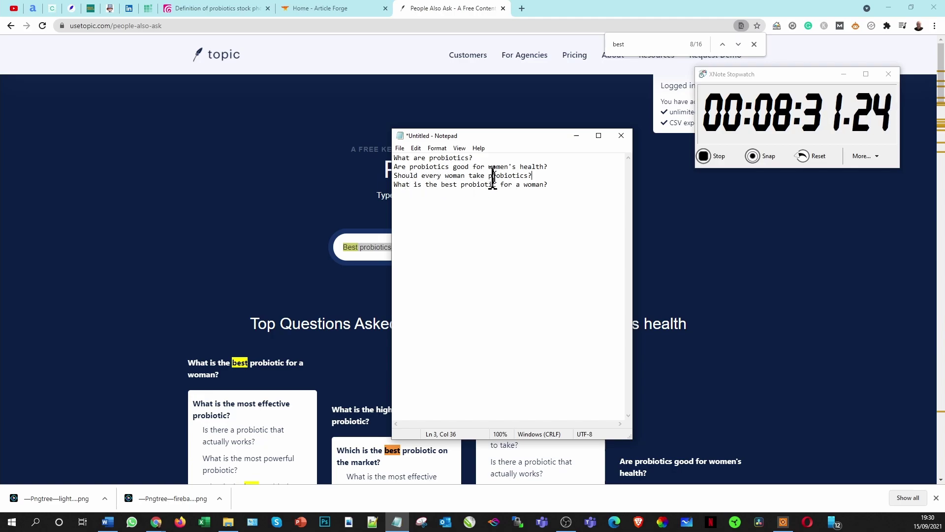
Step: Copy all the note's questions into the Word document below the title, leaving blank lines between, and add "Final thoughts" as the last line
click(556, 184)
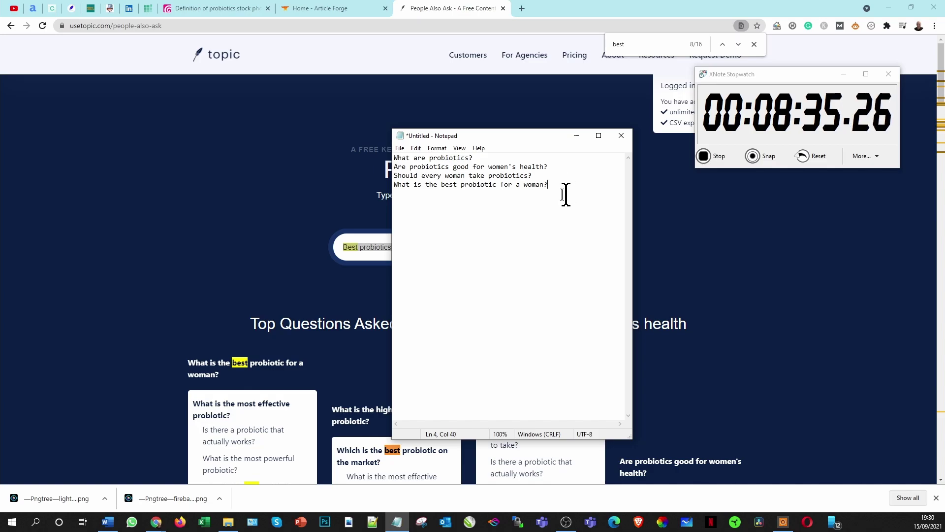
key(ctrl+a)
key(ctrl+c)
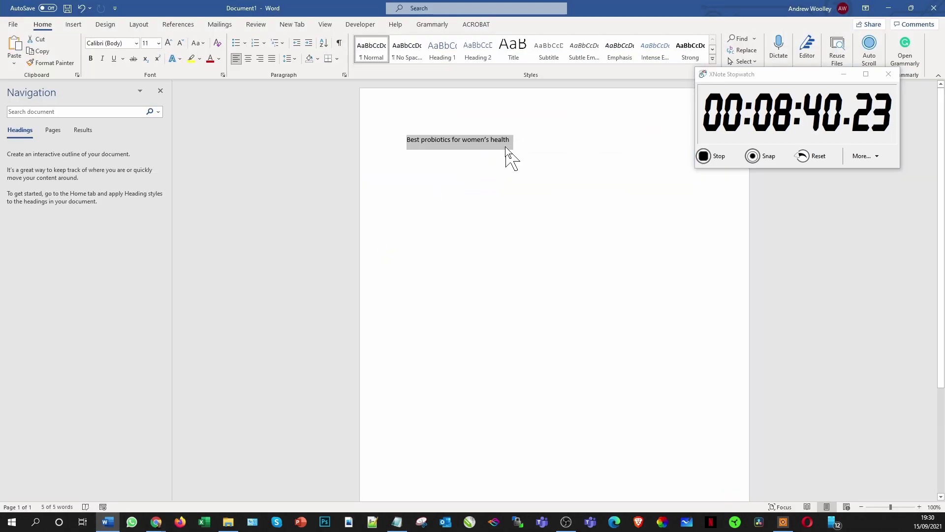
click(107, 522)
click(543, 146)
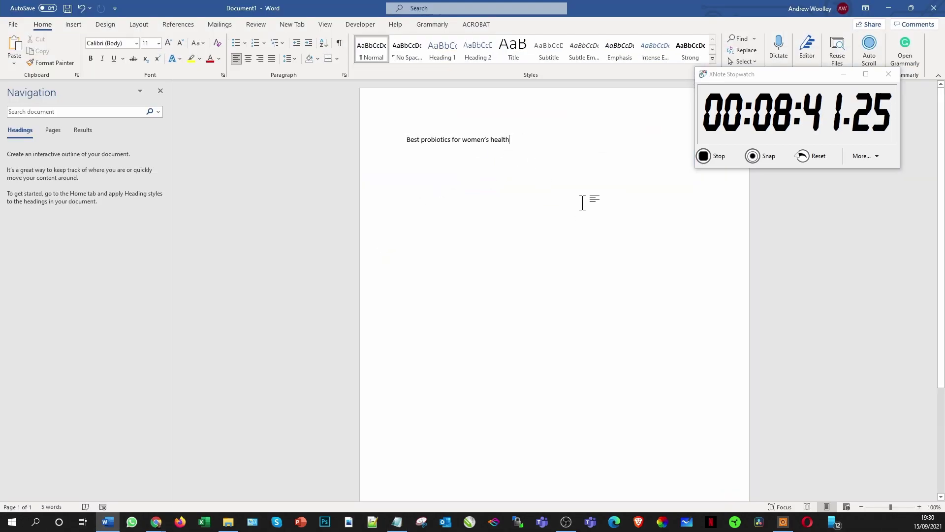
key(Return)
key(Return)
key(Return)
key(ctrl+v)
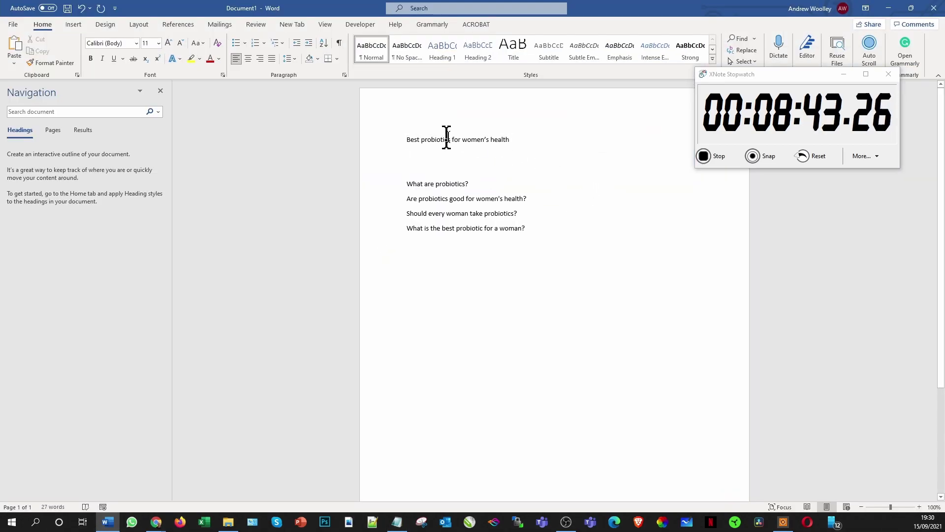
key(Return)
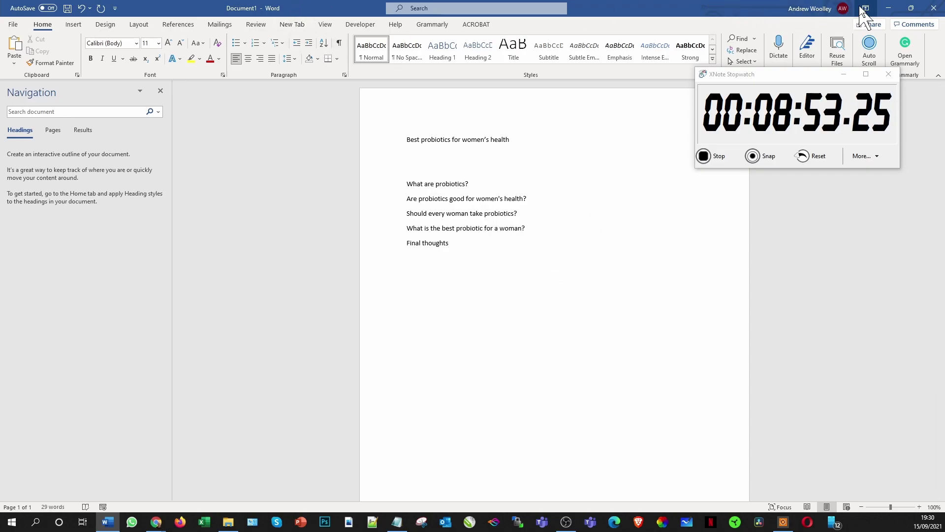
Step: Switch to Article Forge in the browser, start a new article and enter the four copied questions as sub-keywords
click(888, 8)
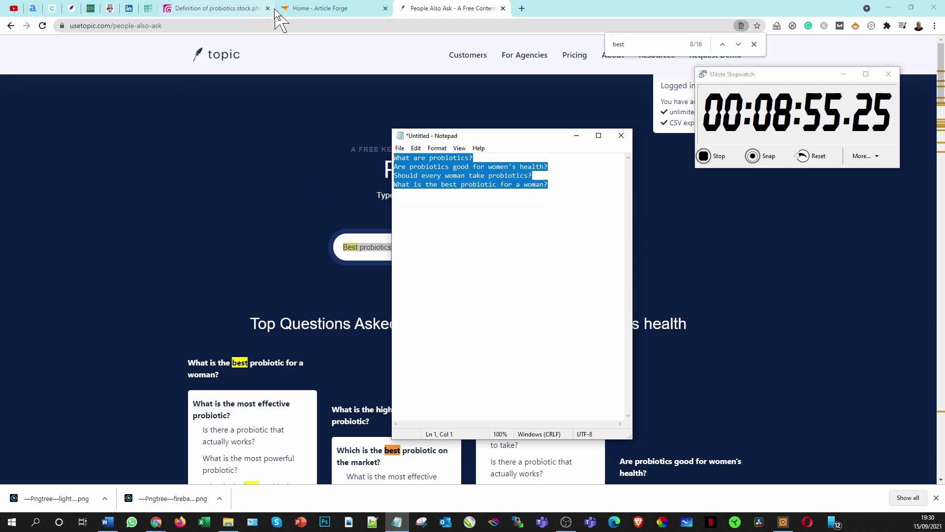
click(313, 9)
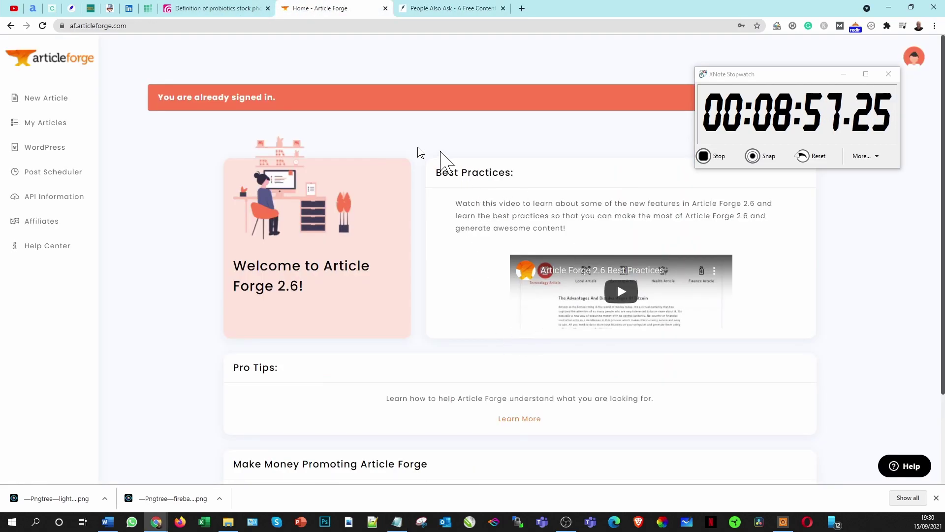
click(55, 98)
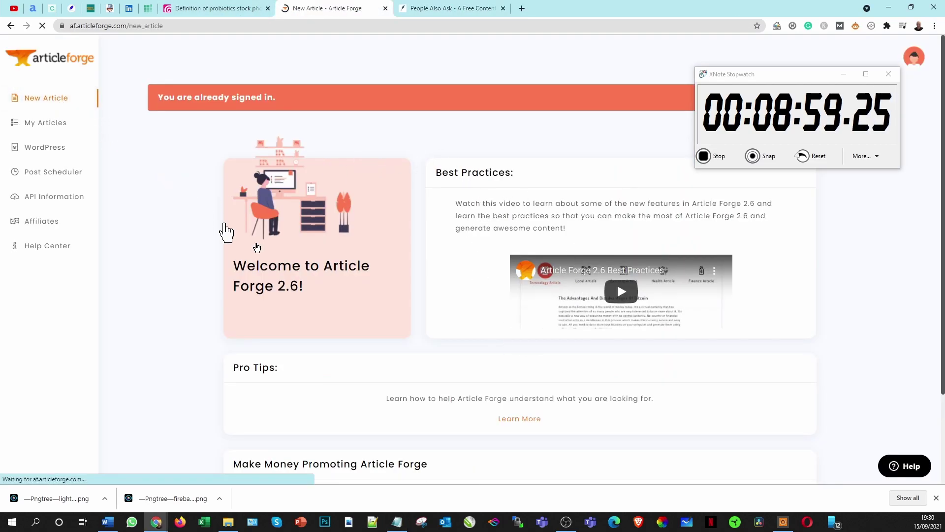
click(583, 276)
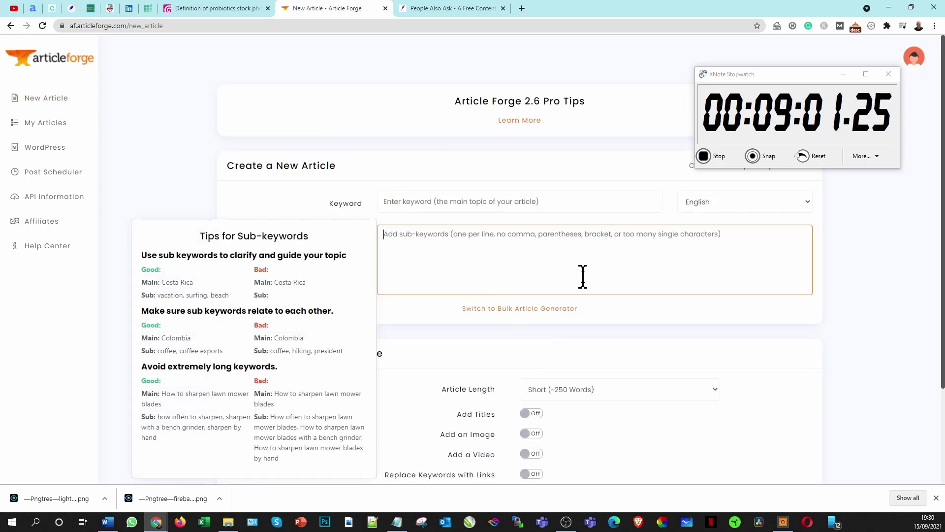
text(What are probiotics? Are probiotics good for women's health? Should every woman take probiotics? What is the best probiotic for a woman?)
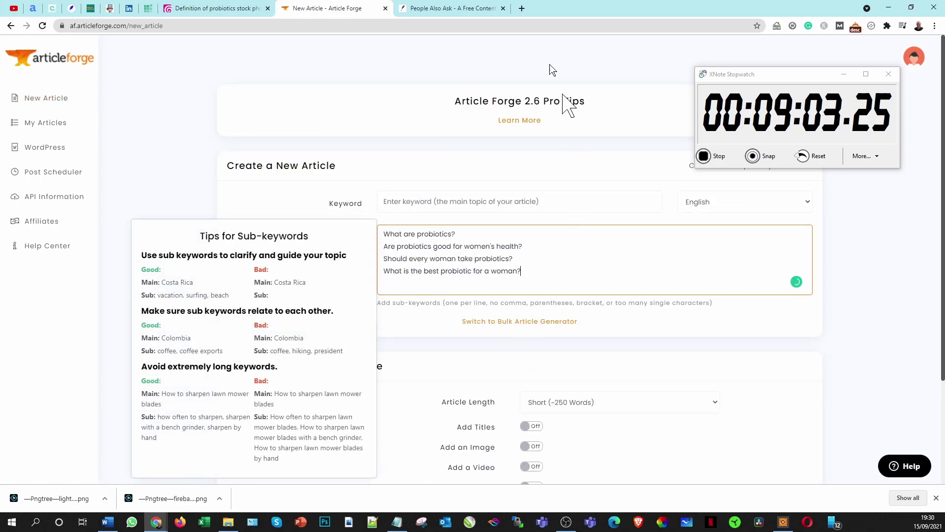
Step: Copy the title "Best probiotics for women's health" from the Word document into the new article's keyword in Article Forge
click(108, 522)
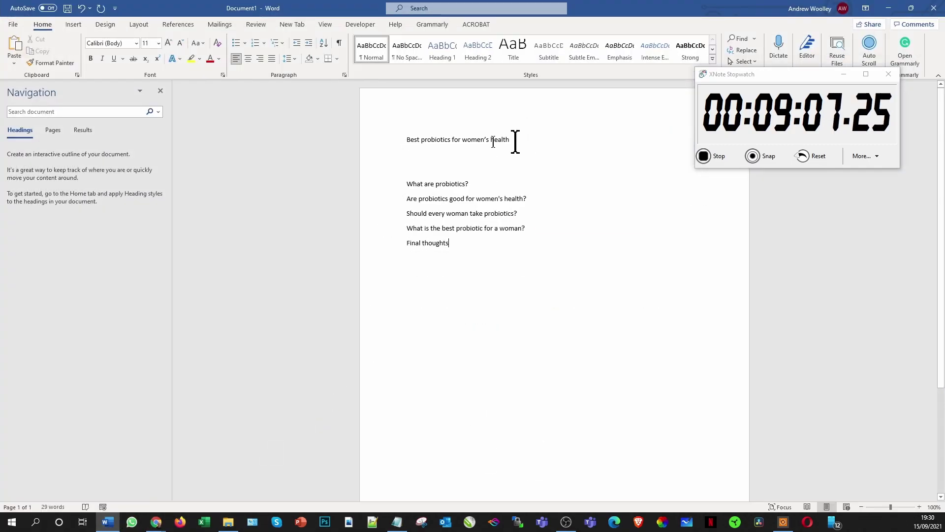
drag(523, 142, 365, 151)
key(ctrl+c)
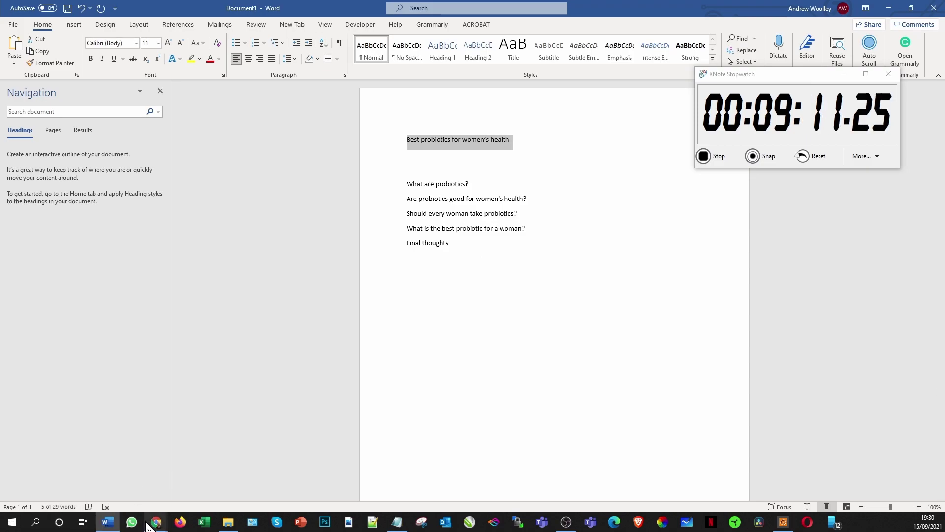
mouse_move(156, 522)
click(274, 468)
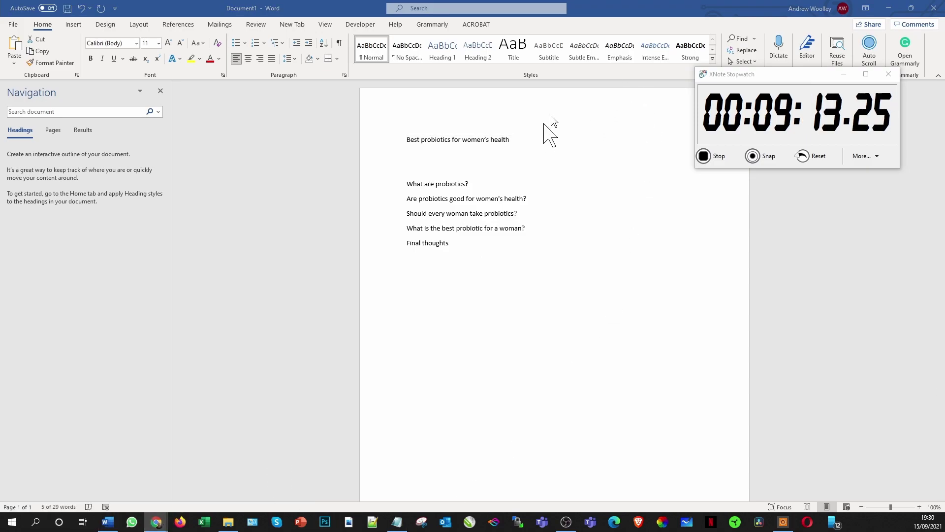
click(889, 7)
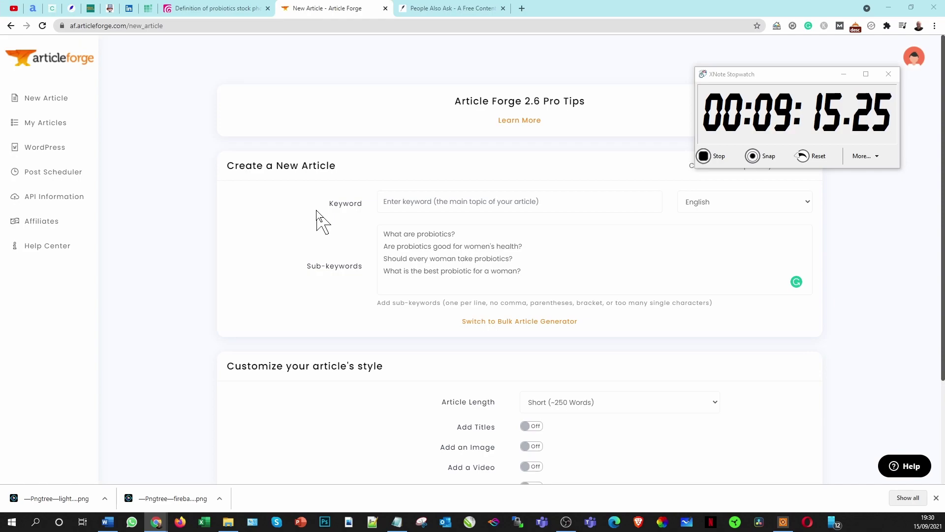
click(445, 201)
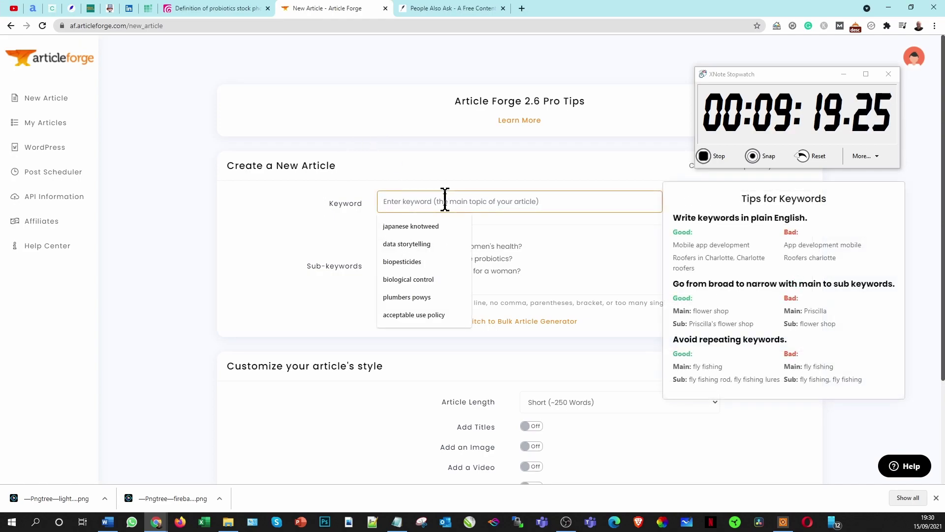
key(ctrl+v)
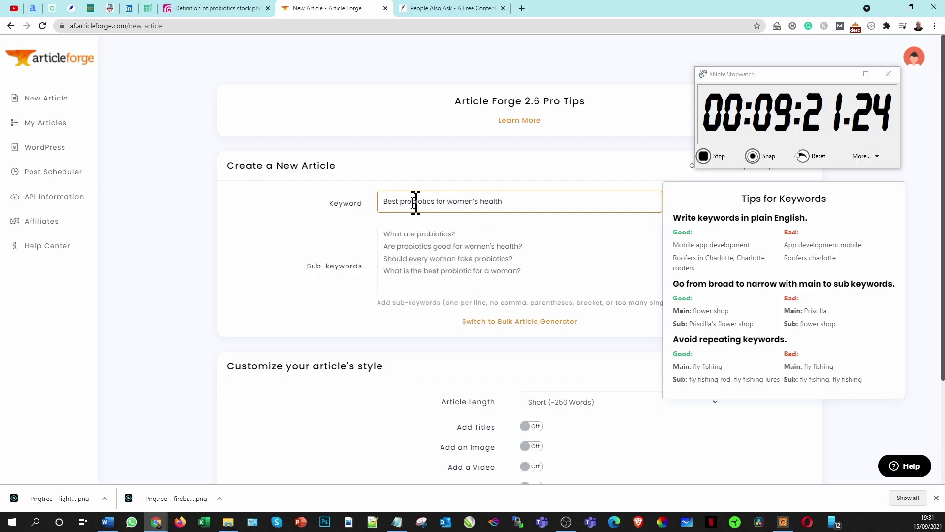
Step: Remove the word "Best" from the keyword so it reads "probiotics for women's health"
click(400, 192)
key(BackSpace)
key(BackSpace)
key(BackSpace)
key(BackSpace)
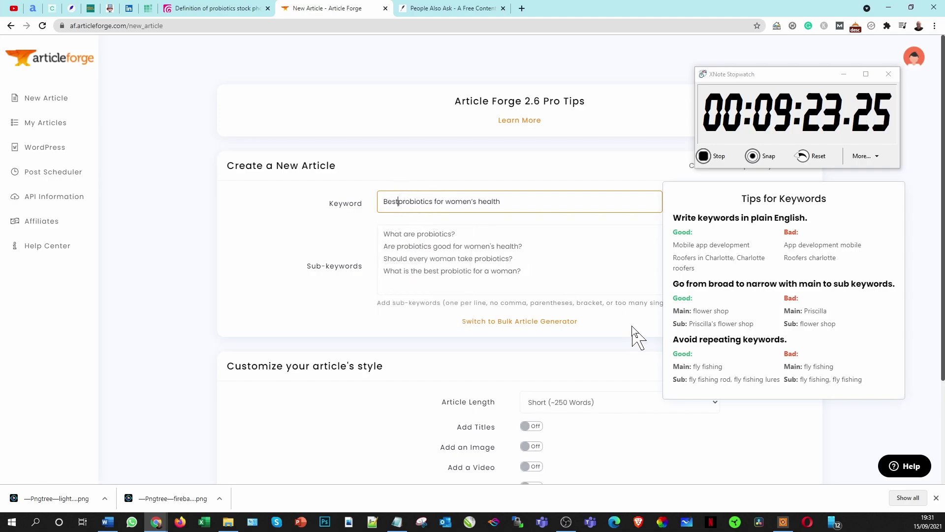
key(BackSpace)
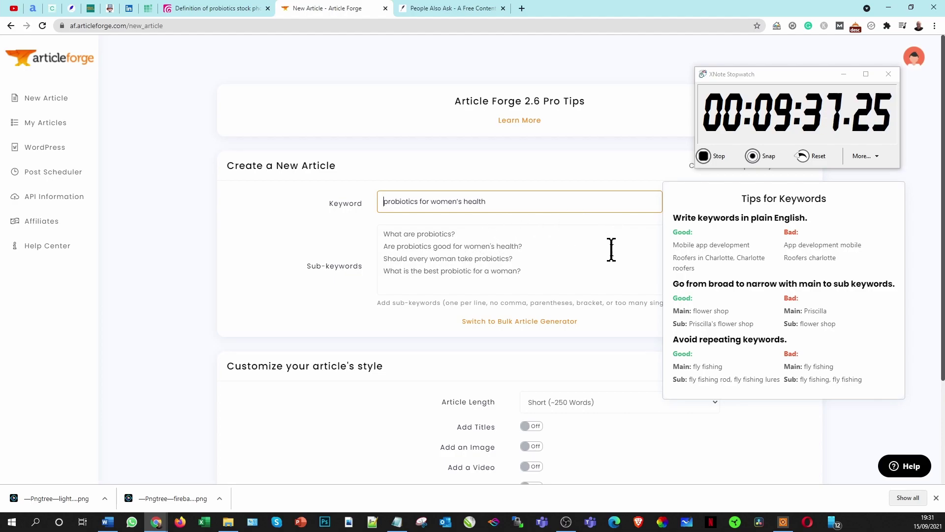
Step: Generate the new article with the length set to Long (~750 Words) and Add Titles turned on
scroll(613, 254, down, 2)
click(566, 303)
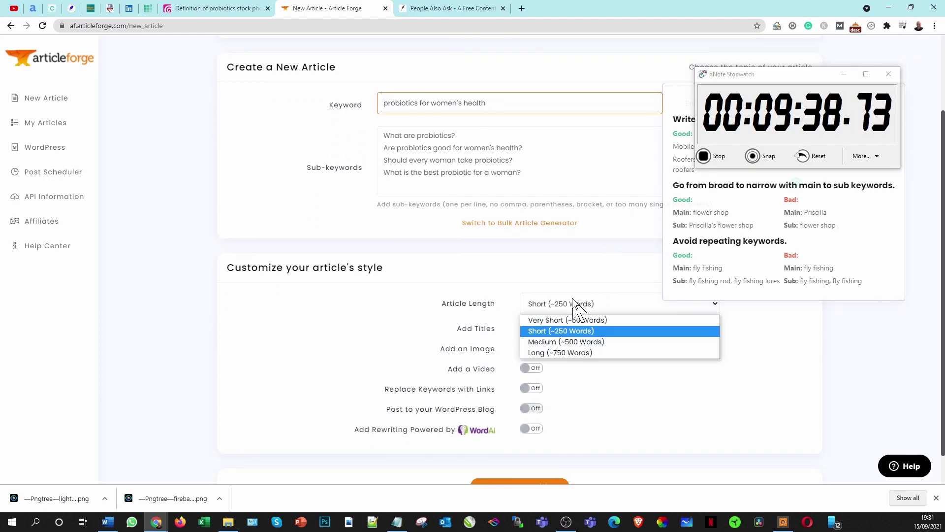
click(568, 352)
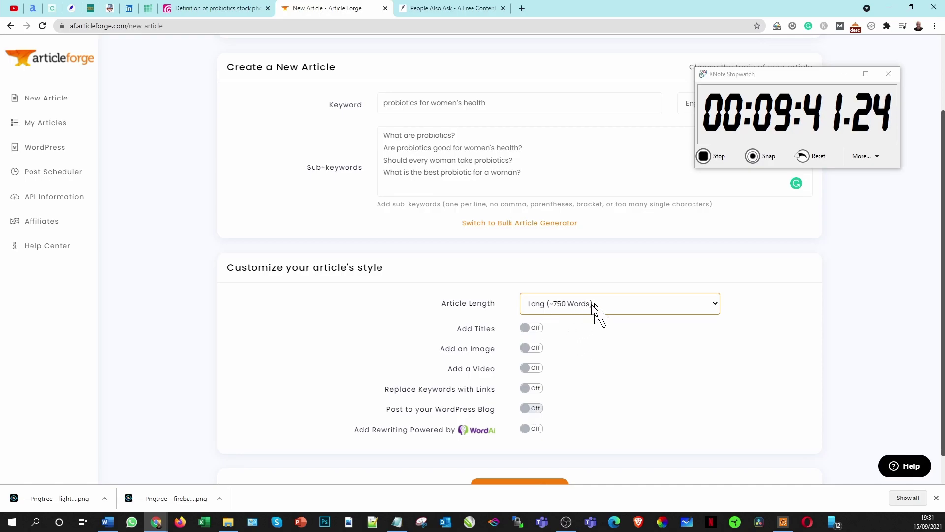
click(535, 332)
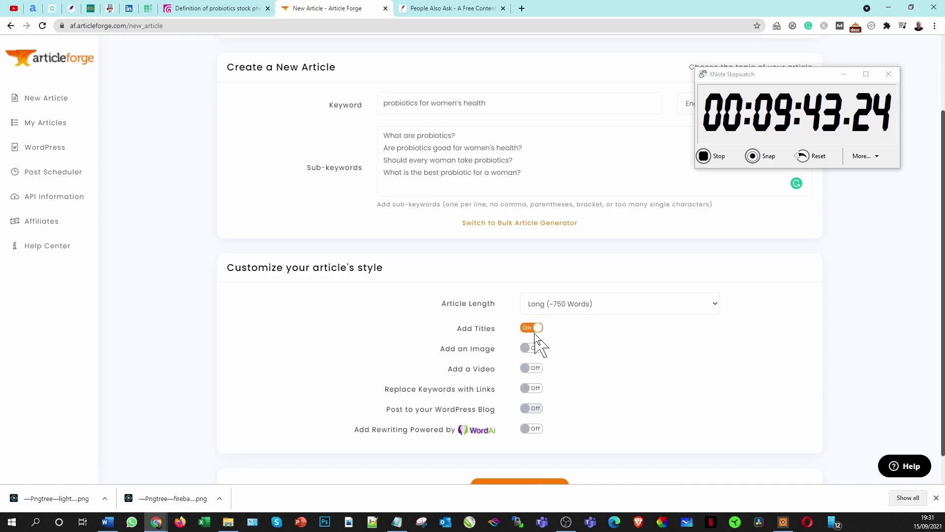
scroll(587, 384, down, 1)
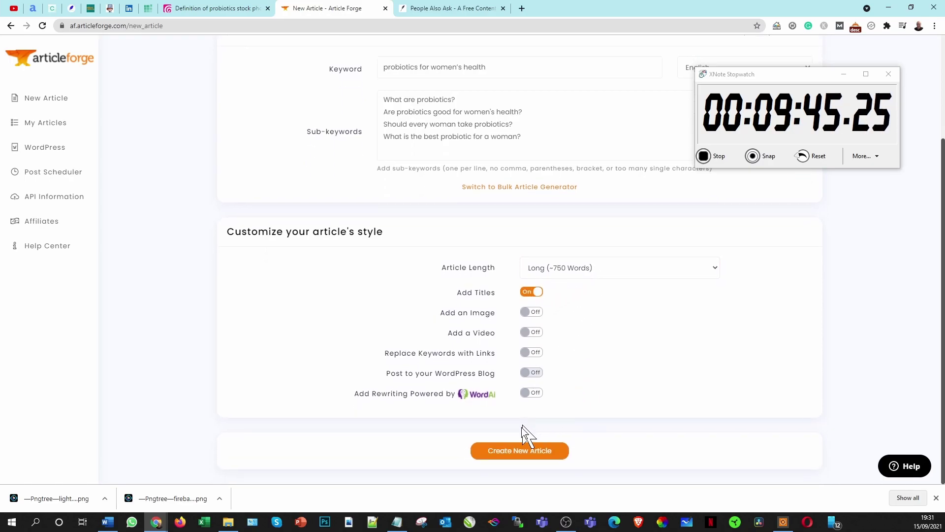
click(523, 452)
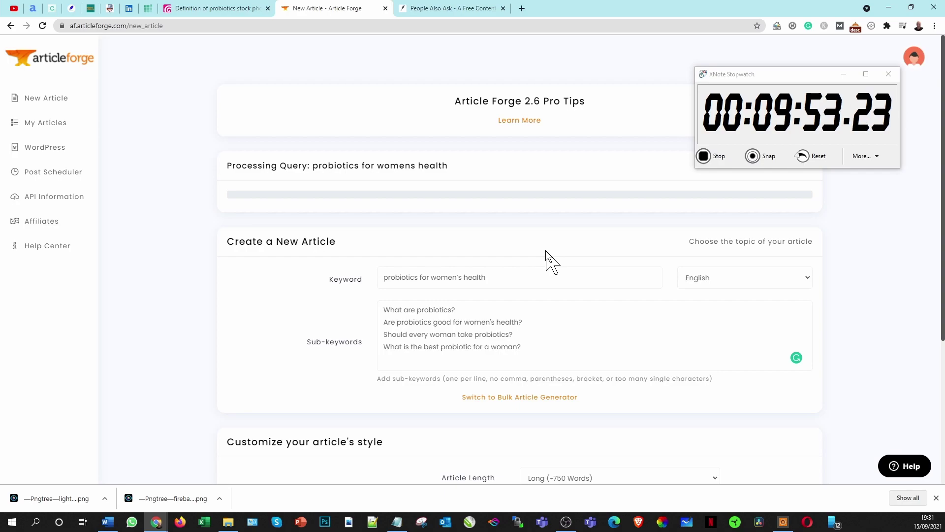
Step: Switch to Dreamstime and search its stock photos for "probiotics for women"
click(936, 498)
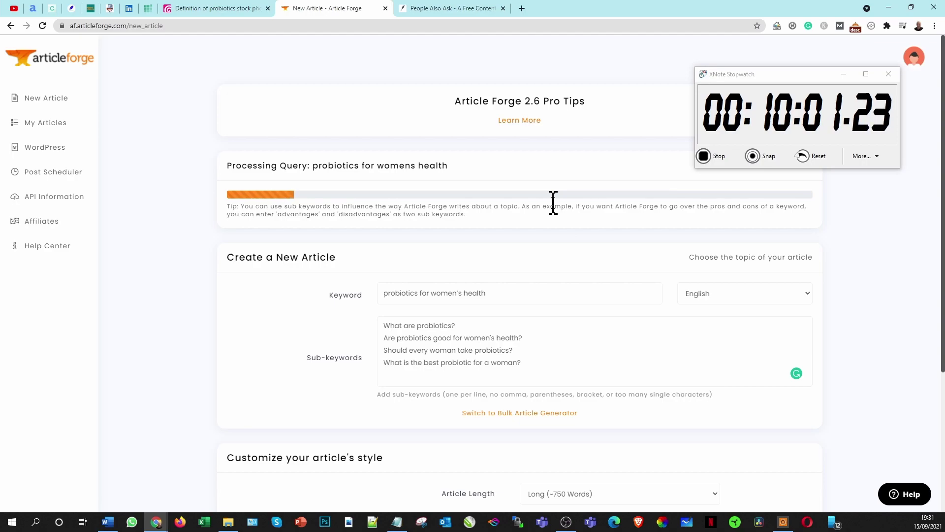
click(224, 9)
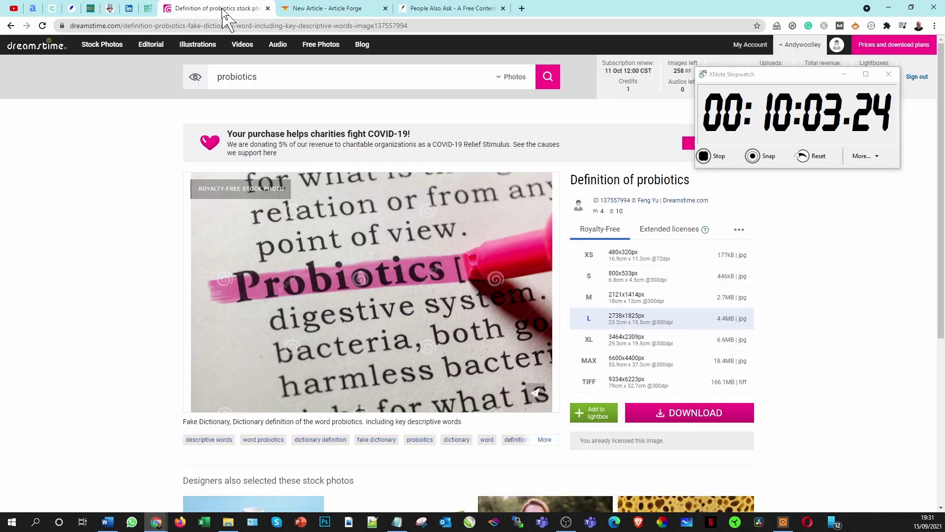
drag(254, 79, 170, 79)
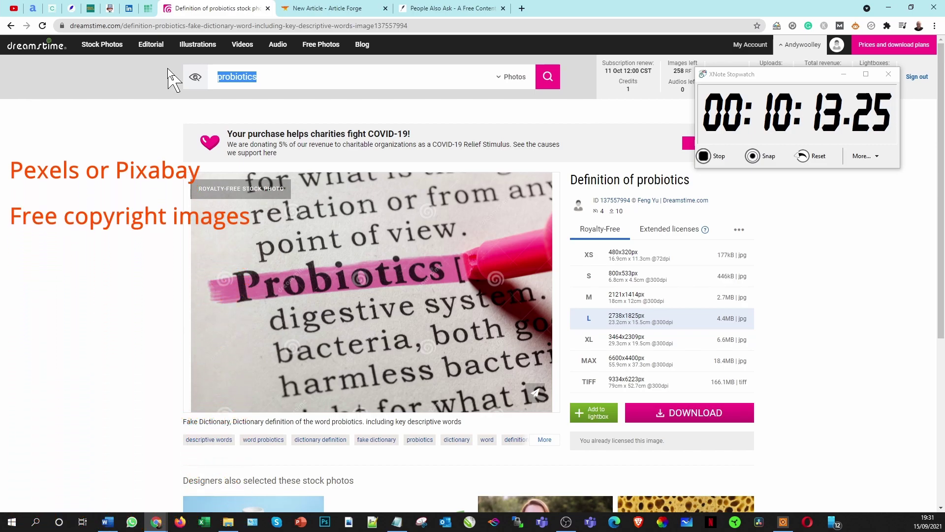
text(probioti)
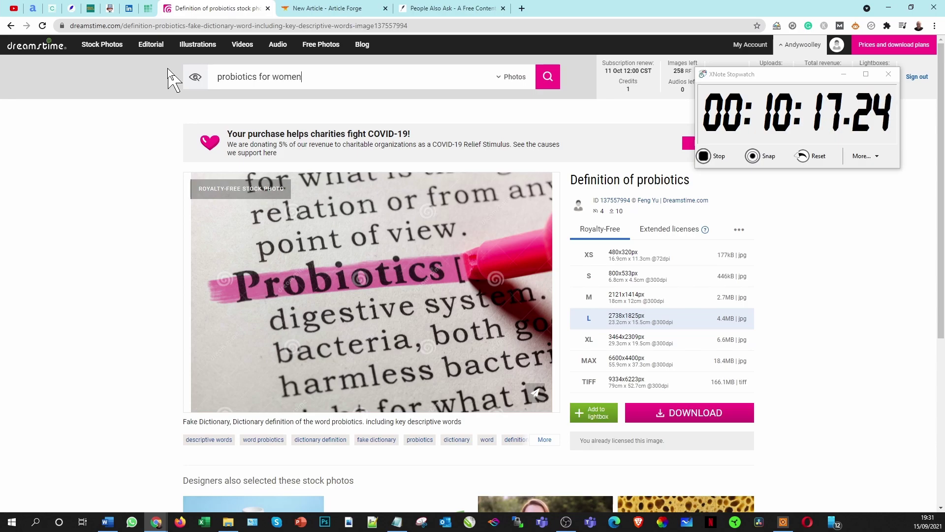
key(Return)
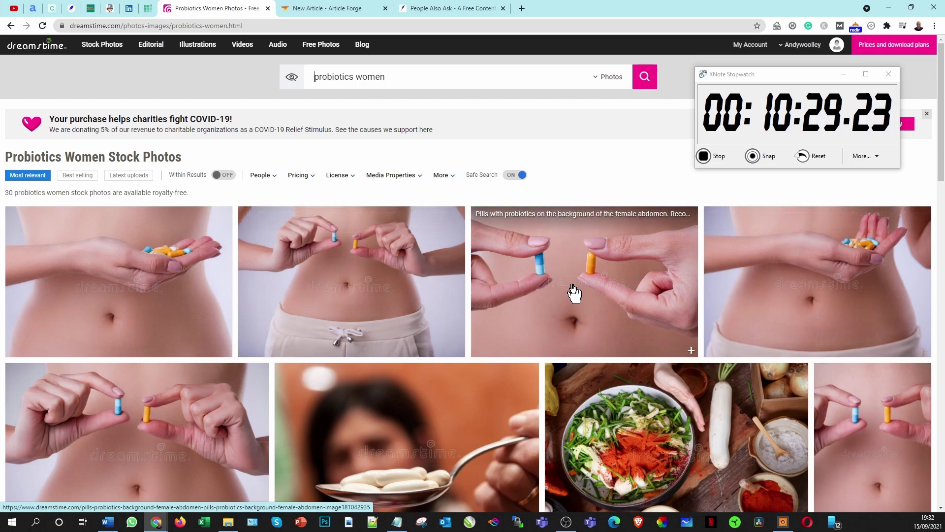
Step: Open the photo of two hands holding pills before a female abdomen in white trousers, copy its title and download it at size L
scroll(574, 290, down, 2)
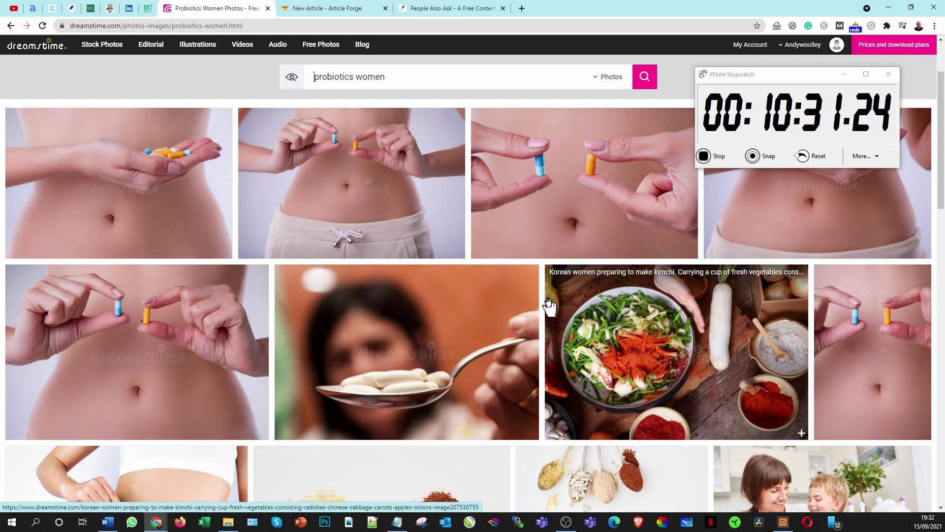
click(366, 195)
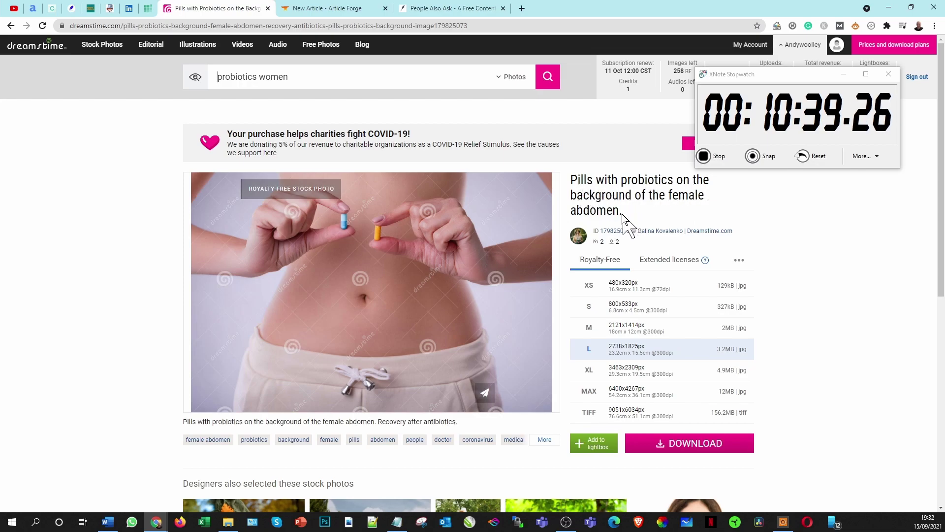
drag(624, 216, 568, 178)
key(ctrl+c)
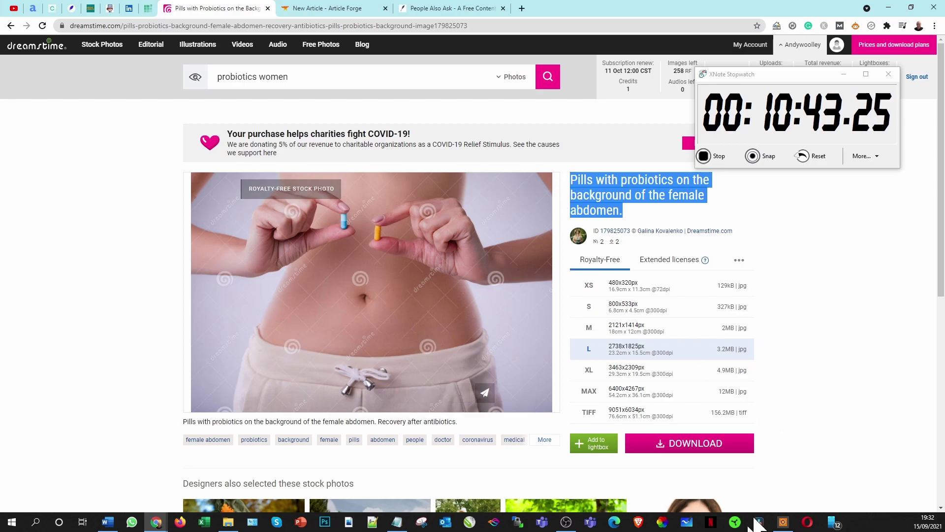
click(699, 441)
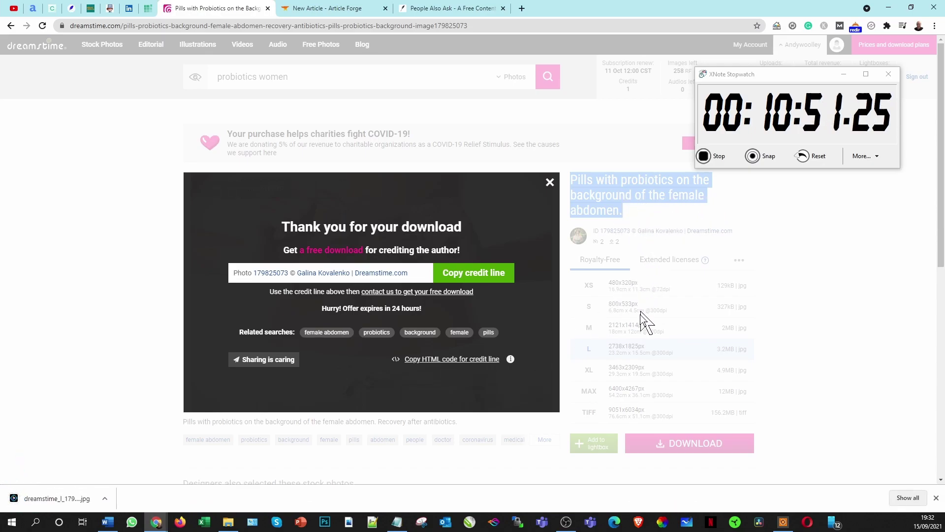
Step: In the Downloads folder, rename the newly downloaded Dreamstime photo with the copied title "Pills with probiotics on the background of the female abdomen"
click(227, 524)
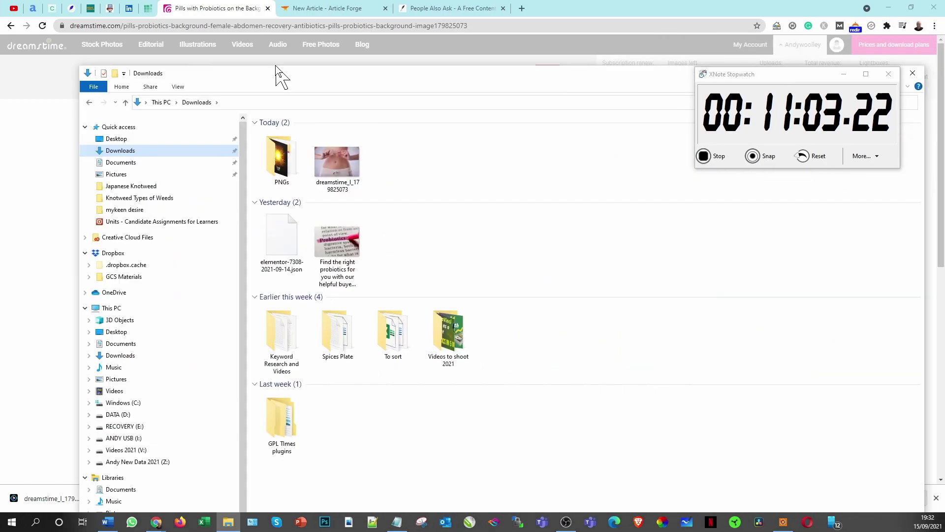
mouse_move(280, 76)
mouse_down()
mouse_move(251, 41)
mouse_move(281, 57)
mouse_up()
click(280, 140)
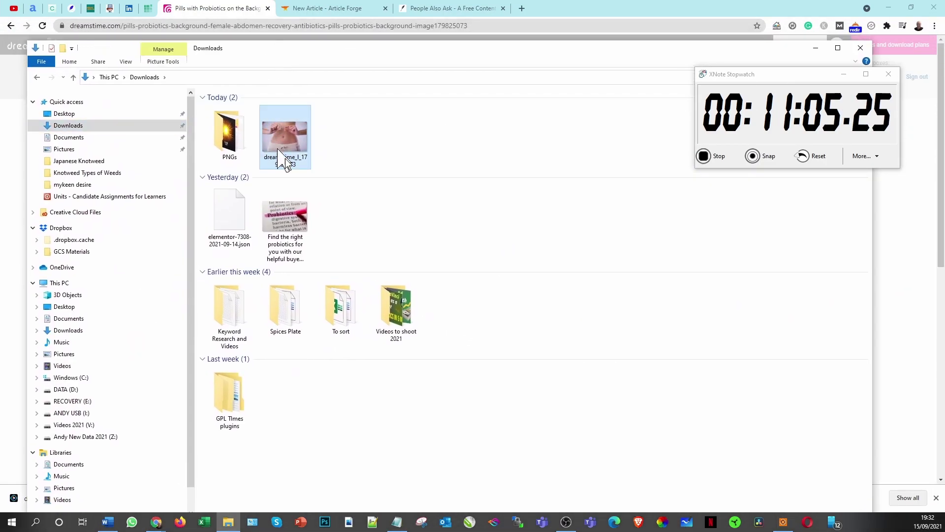
right_click(272, 143)
click(314, 469)
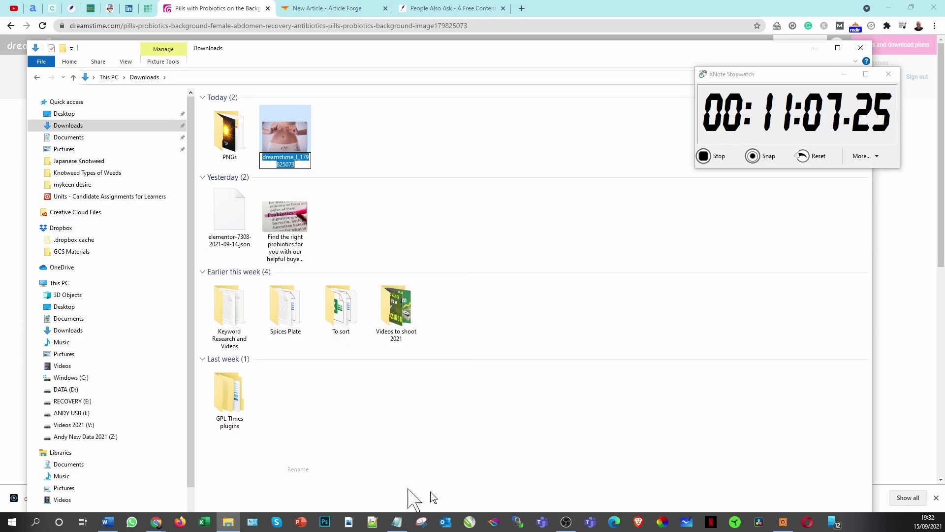
key(ctrl+v)
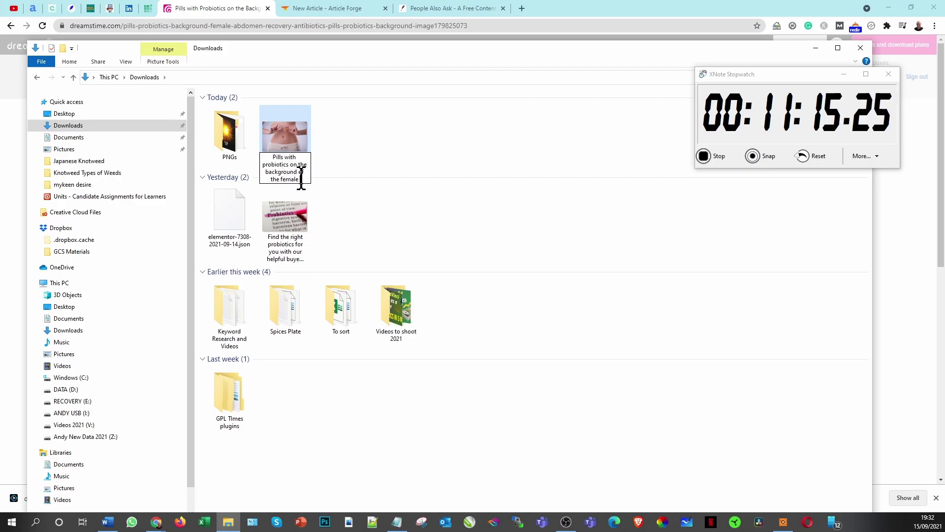
key(Return)
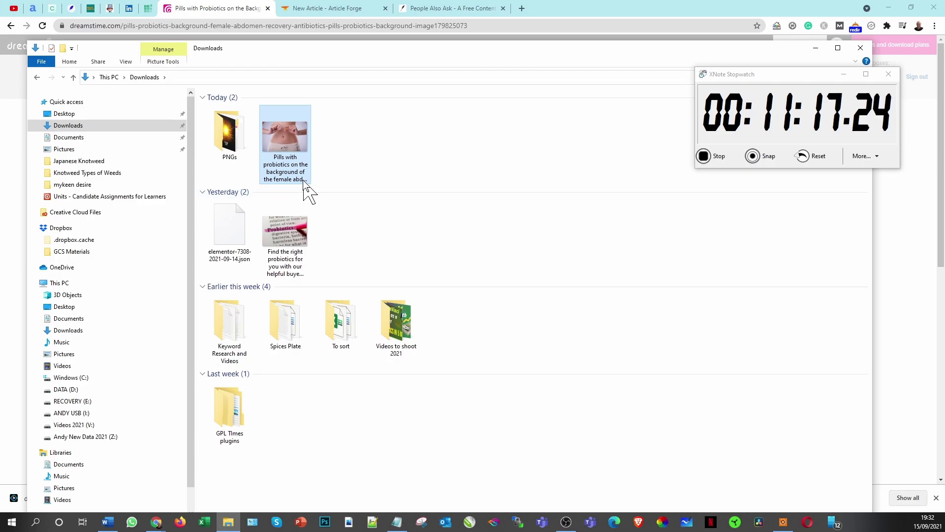
click(448, 147)
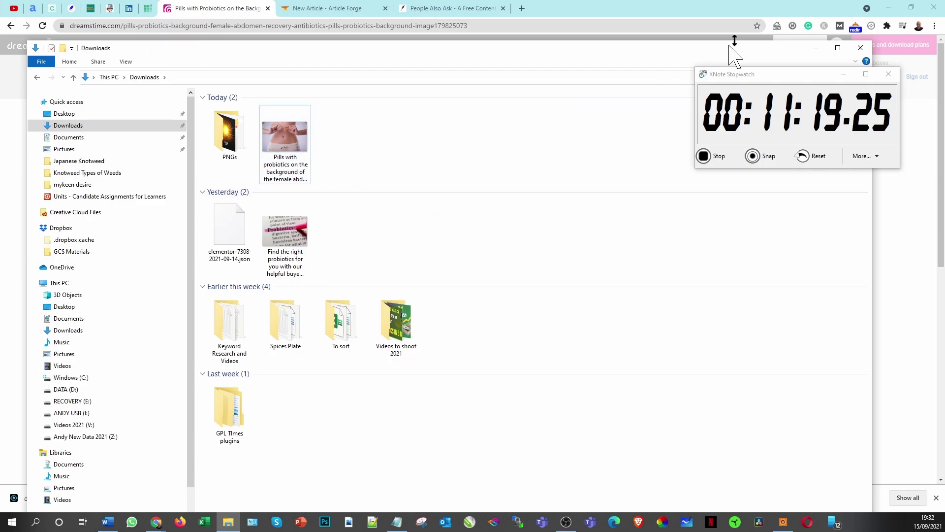
Step: Return to Article Forge, open the generated probiotics article, skim through it and copy its full text
click(326, 9)
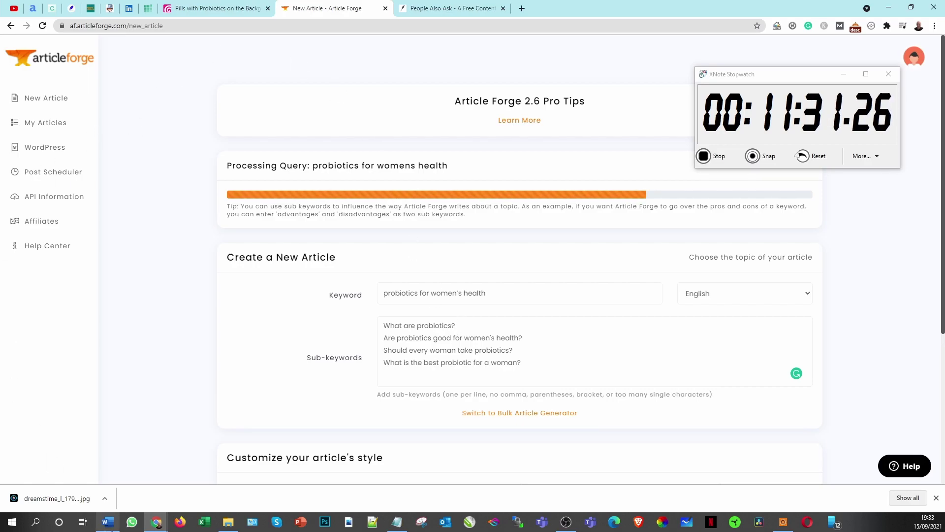
mouse_move(114, 528)
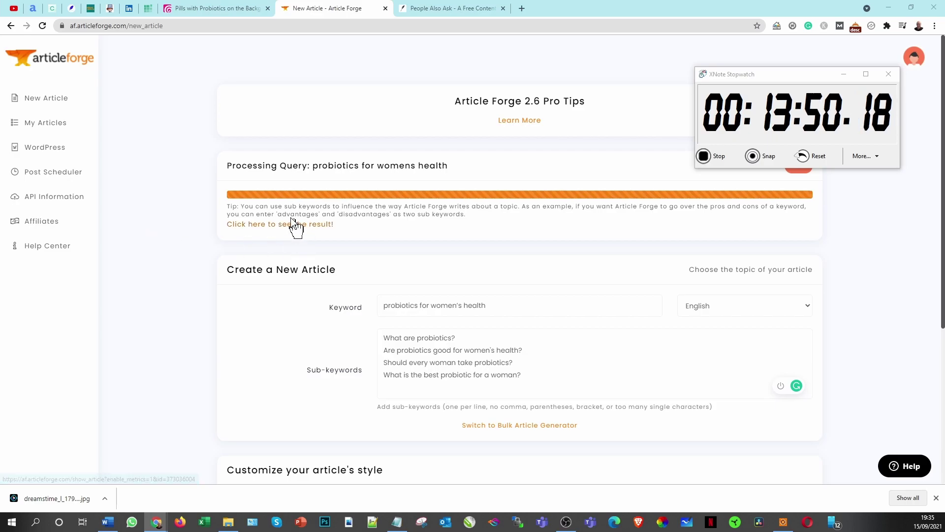
click(265, 228)
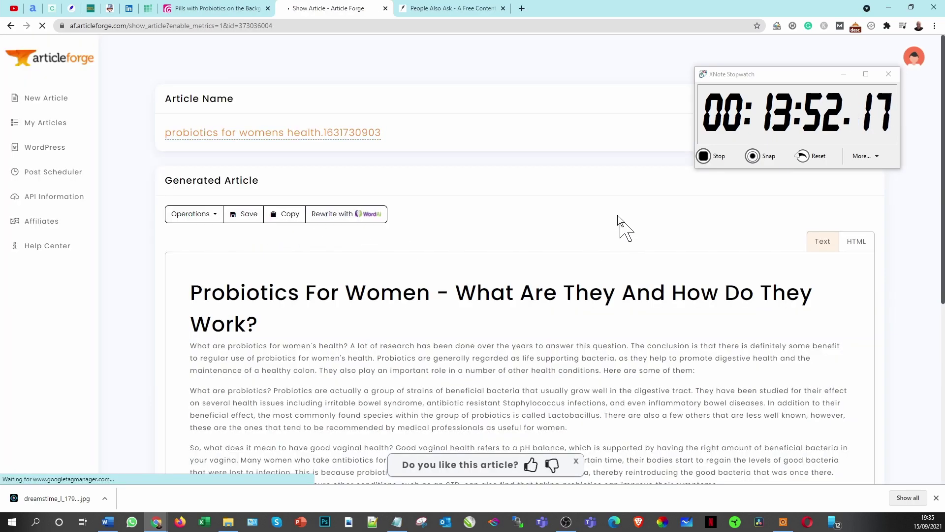
scroll(590, 373, down, 1)
scroll(590, 373, down, 2)
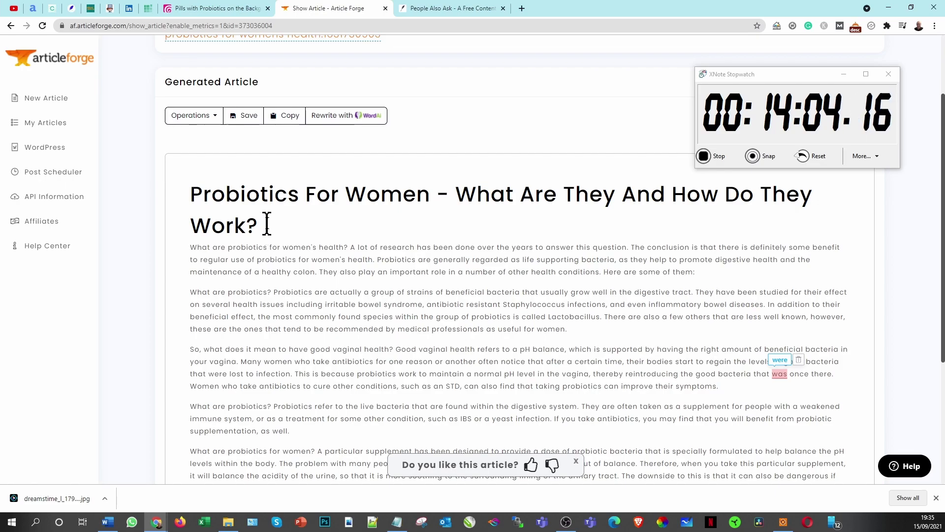
scroll(331, 283, down, 4)
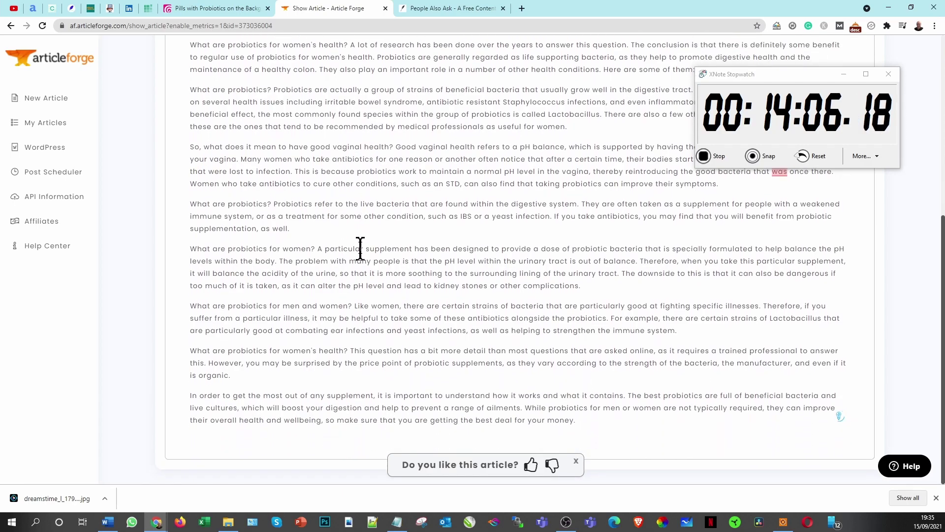
scroll(360, 255, up, 6)
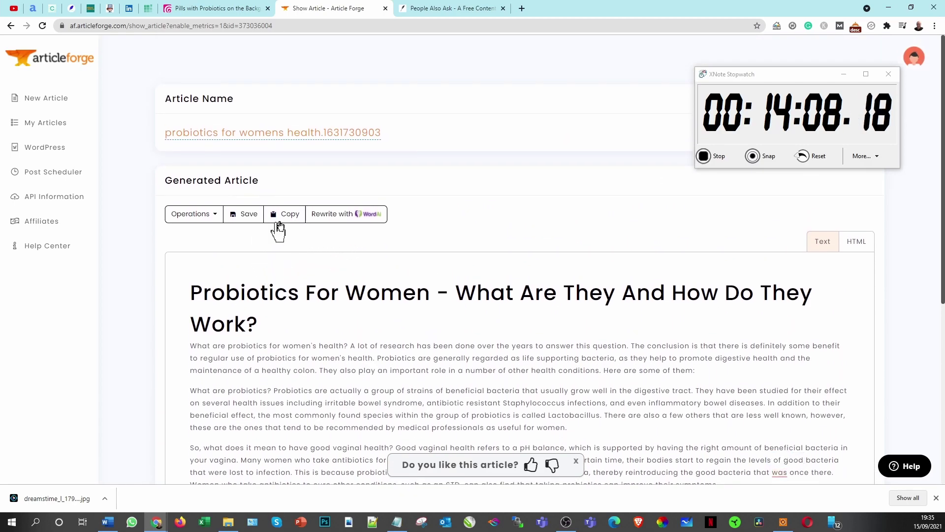
click(288, 215)
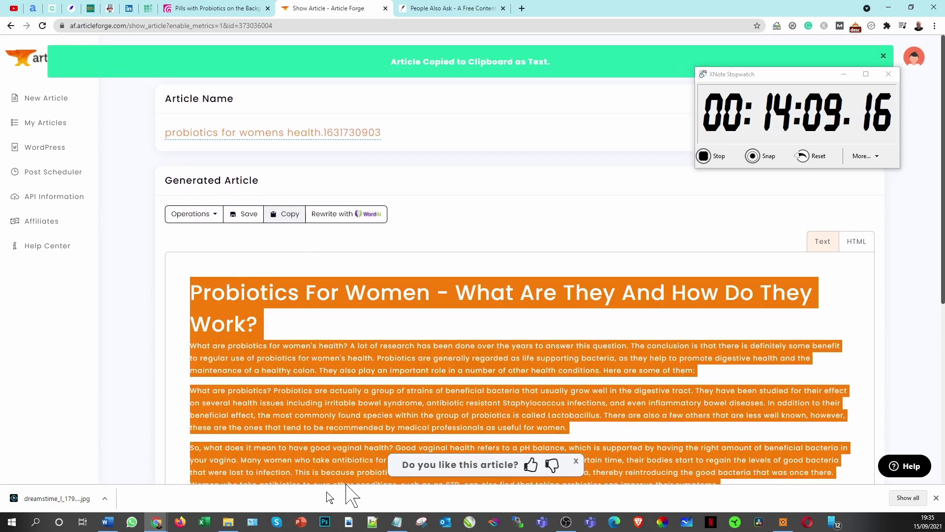
Step: Switch to the Word document and paste the copied article on a new line below "Final thoughts"
click(108, 521)
click(523, 277)
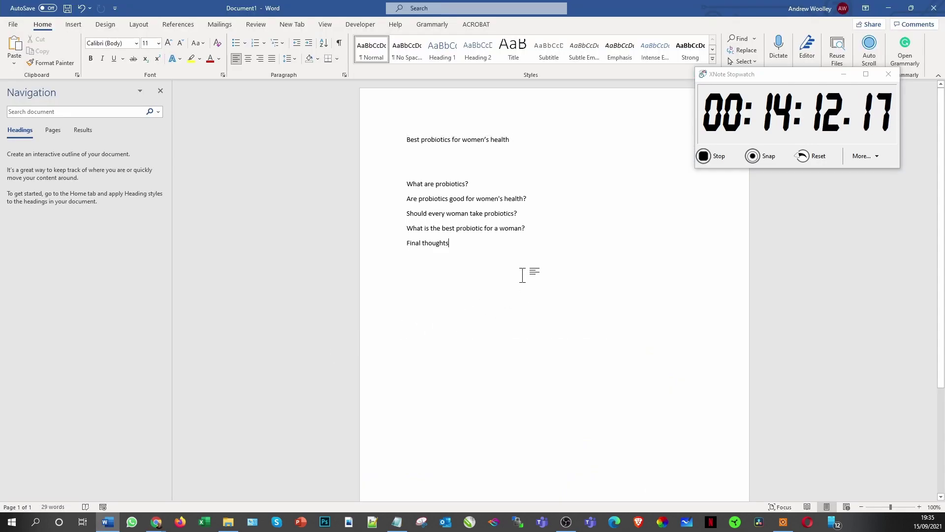
key(Return)
key(ctrl+v)
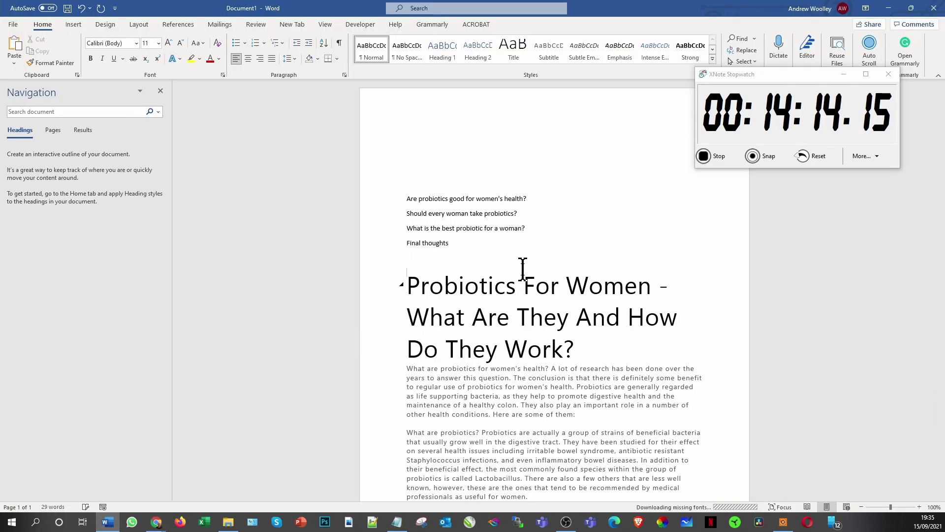
scroll(521, 268, down, 15)
scroll(469, 408, up, 10)
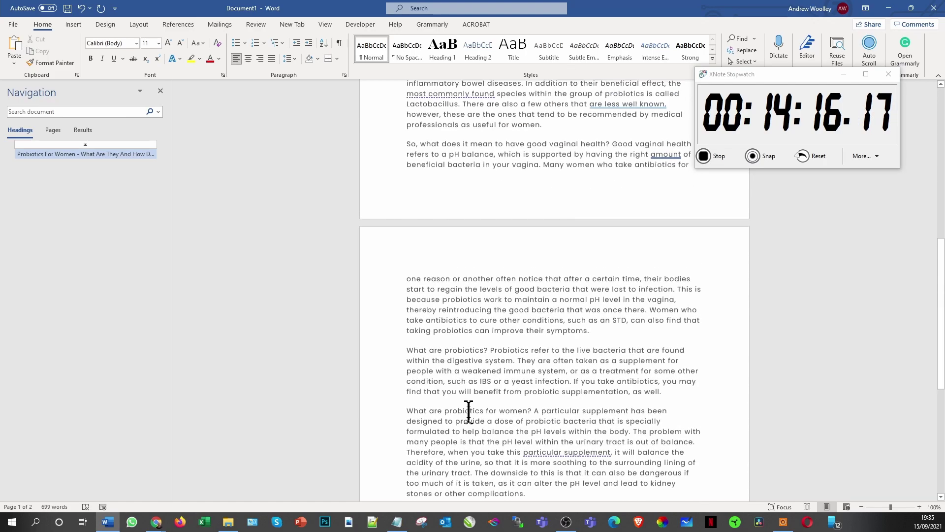
scroll(468, 401, up, 2)
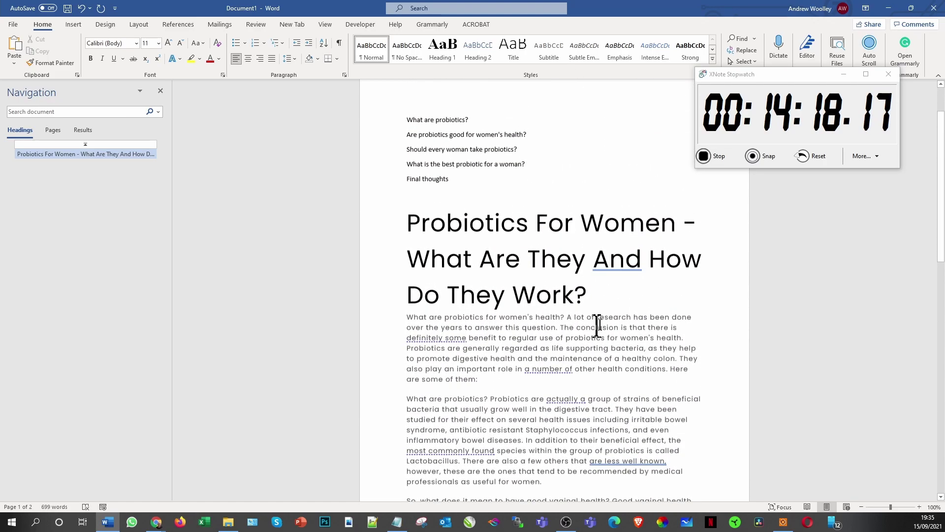
Step: Set the font size of the pasted title "Probiotics For Women - What Are They And How Do They Work?" to 12
drag(614, 289, 416, 226)
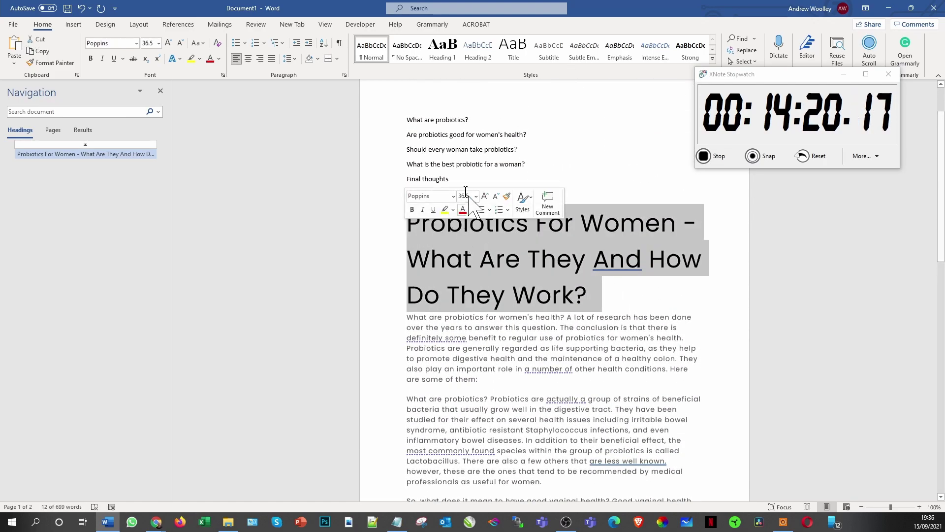
click(476, 197)
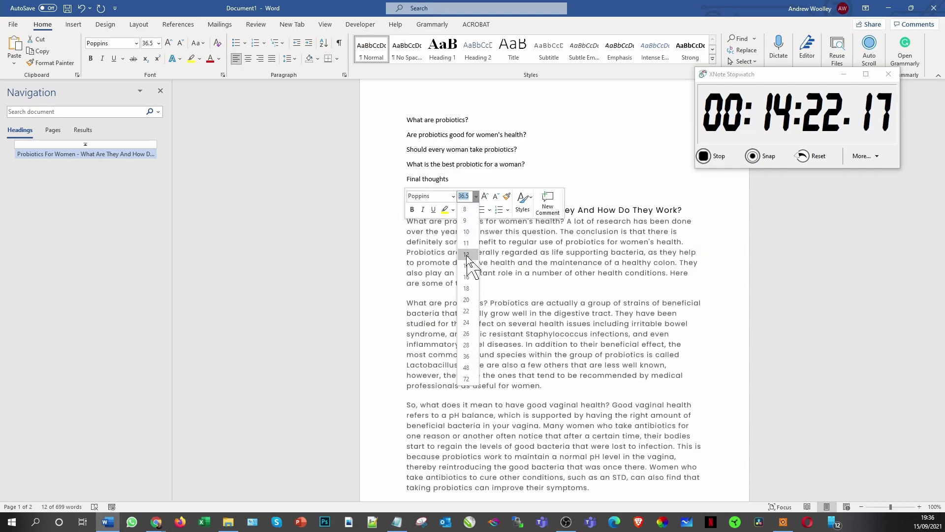
click(466, 241)
click(635, 273)
scroll(609, 319, up, 2)
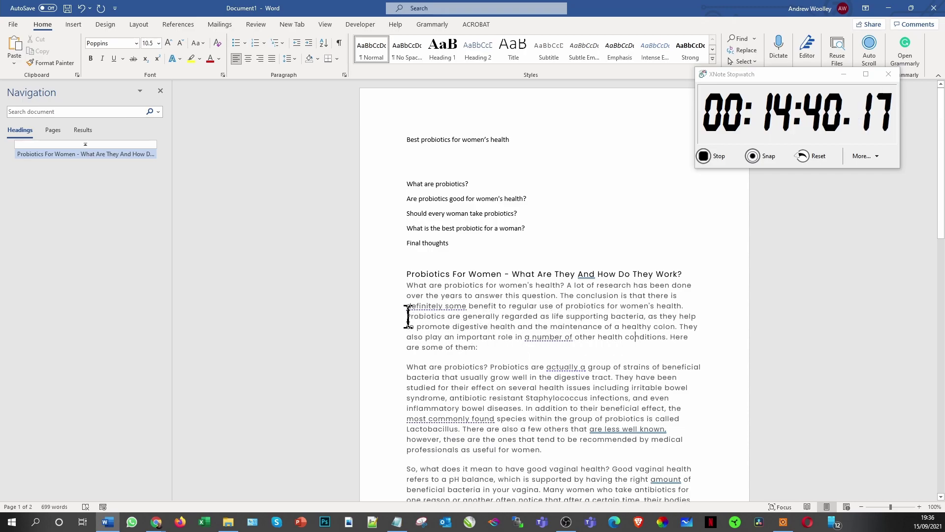
Step: Put the article's question "What are probiotics?" on its own line as a subheading and delete the matching question from the outline
scroll(409, 320, down, 1)
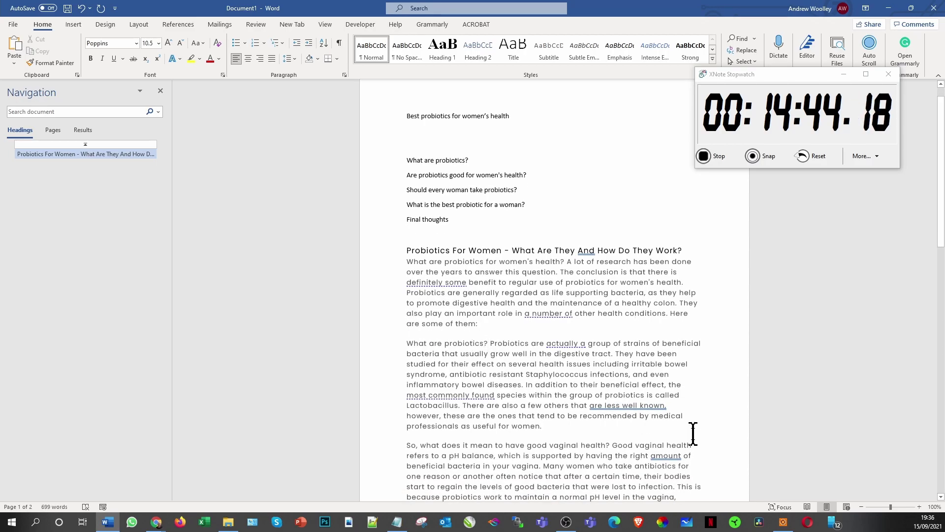
key(Return)
drag(481, 157, 323, 164)
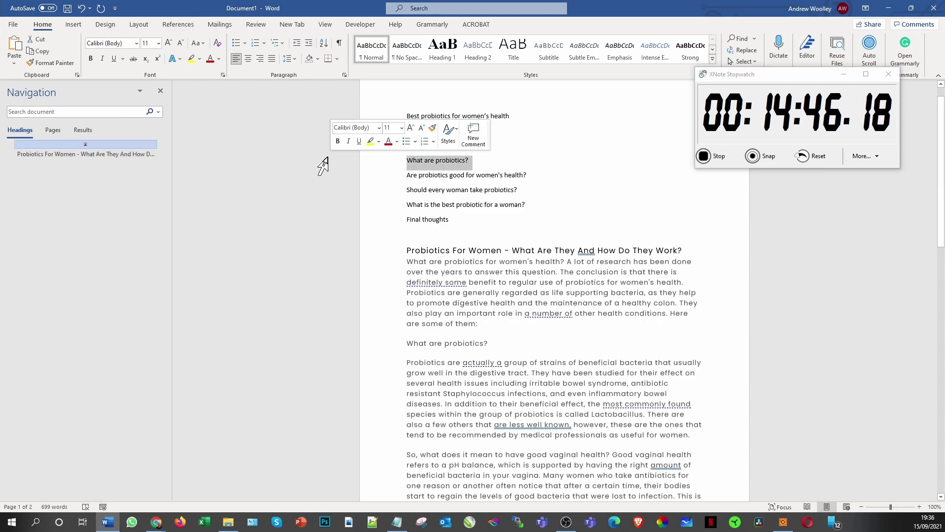
key(Delete)
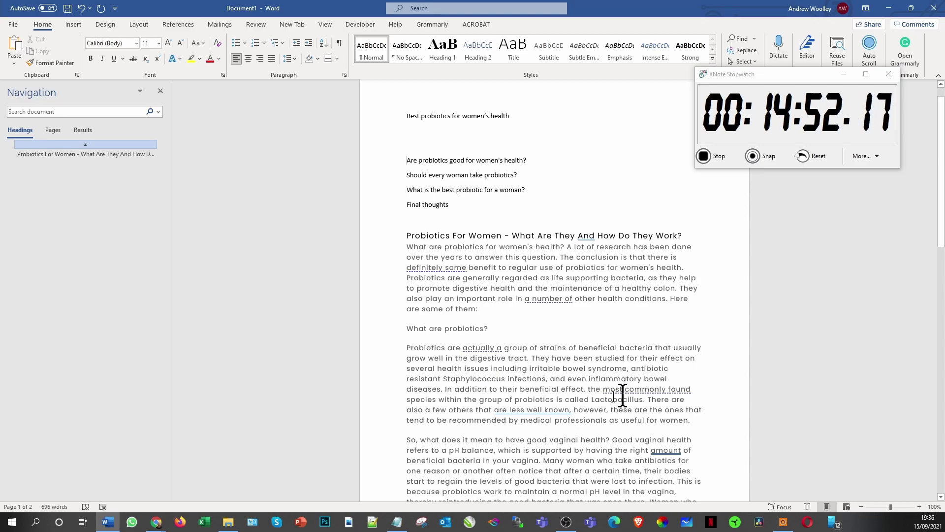
Step: Split "So, what does it mean to have good vaginal health?" from its paragraph onto its own line
scroll(626, 403, down, 1)
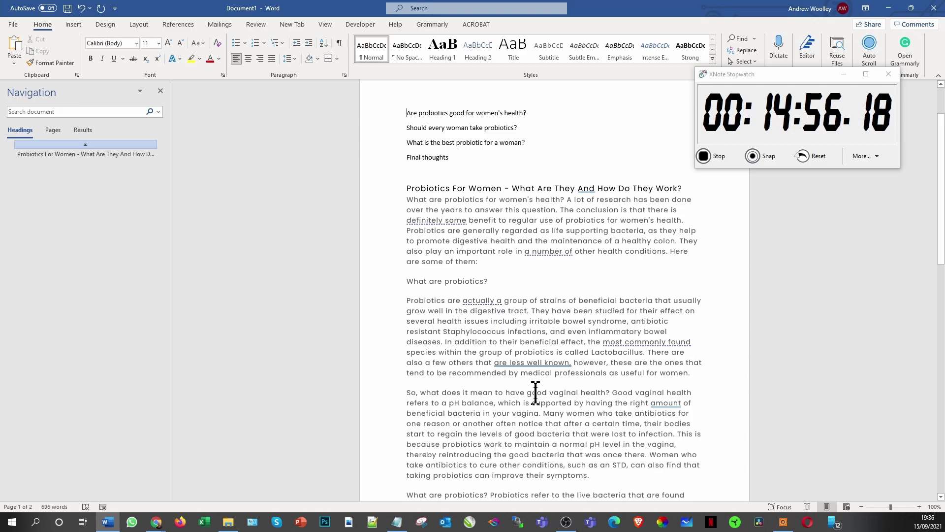
click(612, 392)
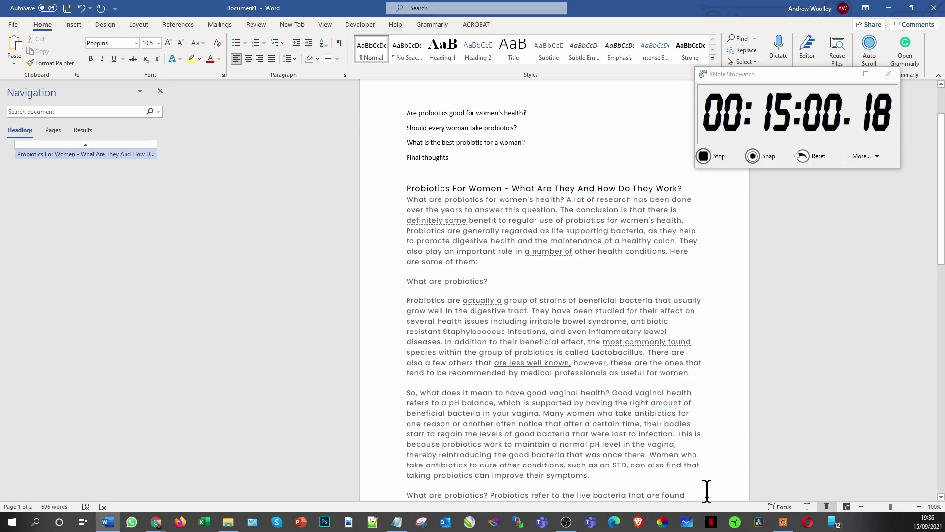
key(Return)
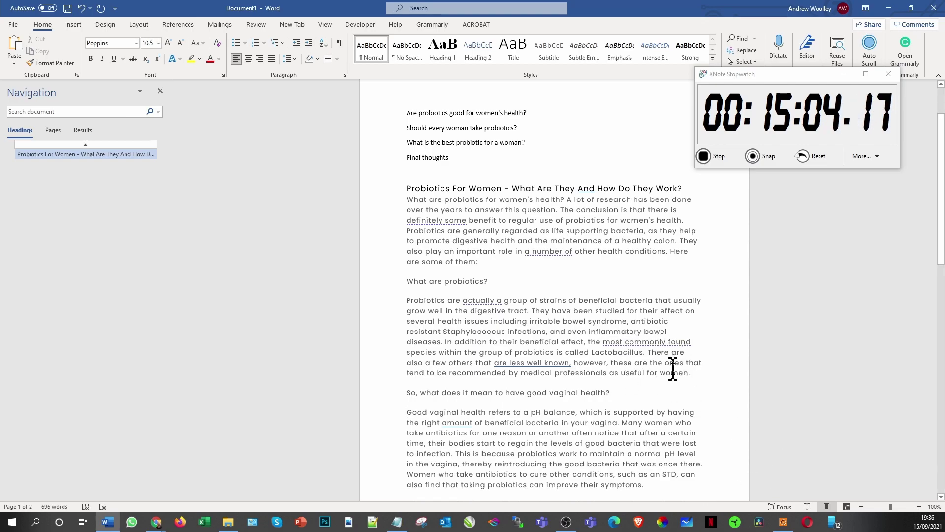
Step: Split the second "What are probiotics?" from its paragraph, before "Probiotics refer to the live bacteria", onto its own line
scroll(659, 377, down, 3)
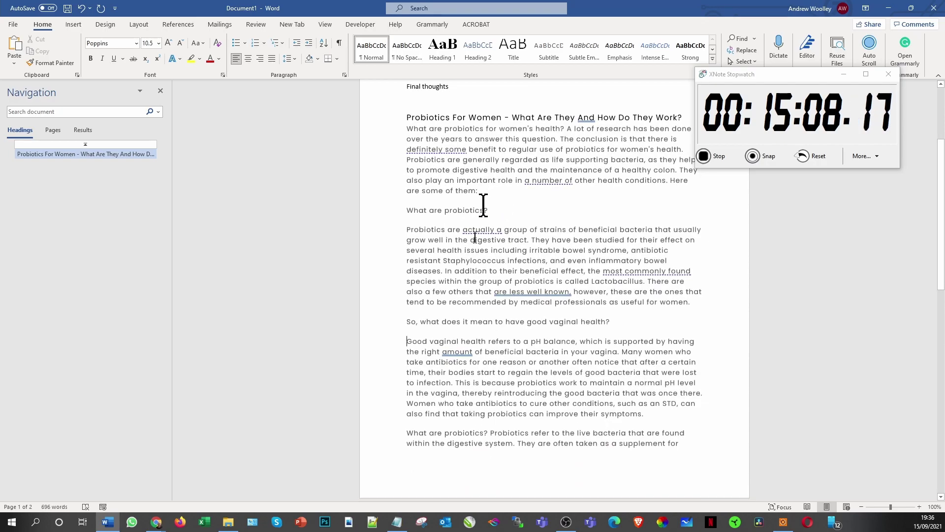
click(492, 433)
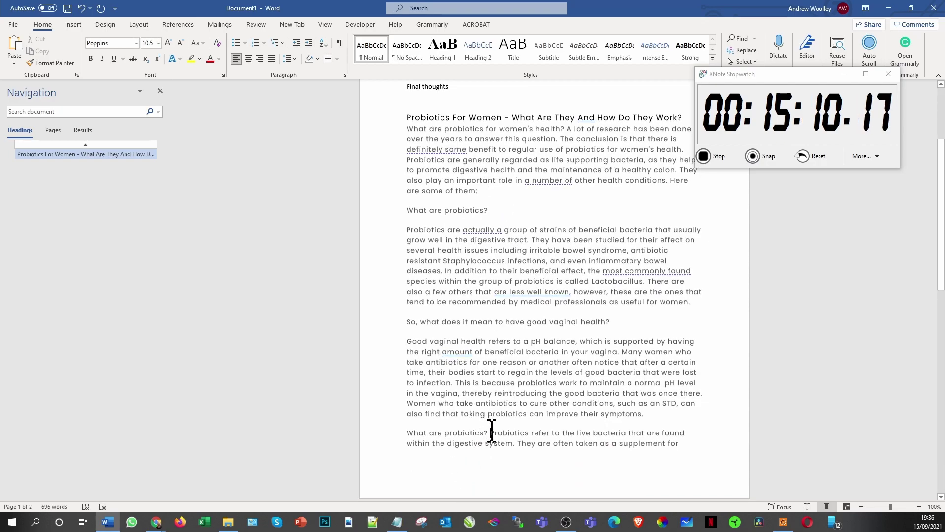
key(Return)
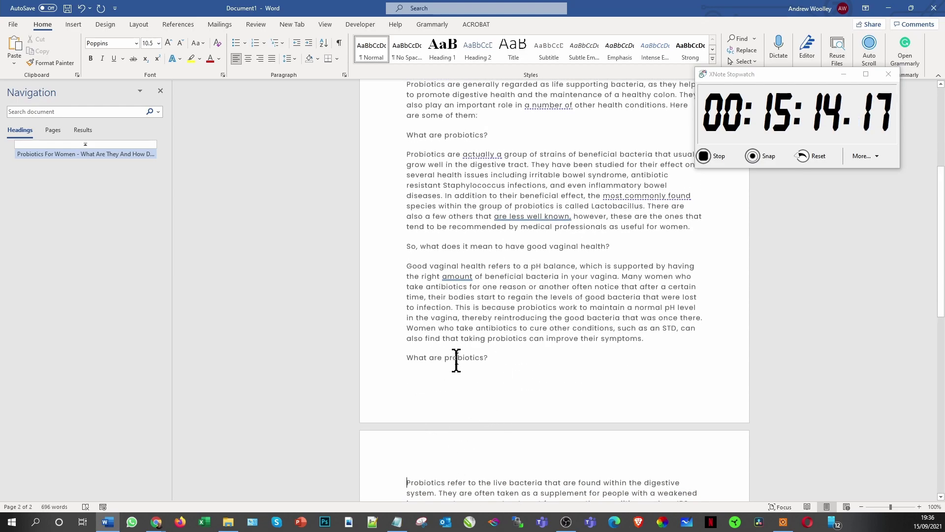
Step: Put "What are probiotics for women?" on its own line as a subheading and delete "What is the best probiotic for a woman?" from the outline
scroll(485, 318, up, 3)
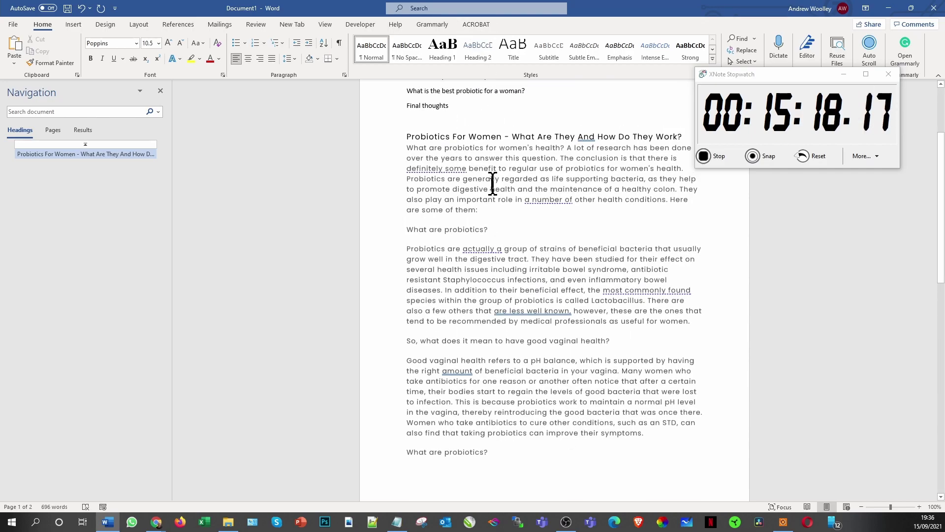
scroll(549, 423, down, 9)
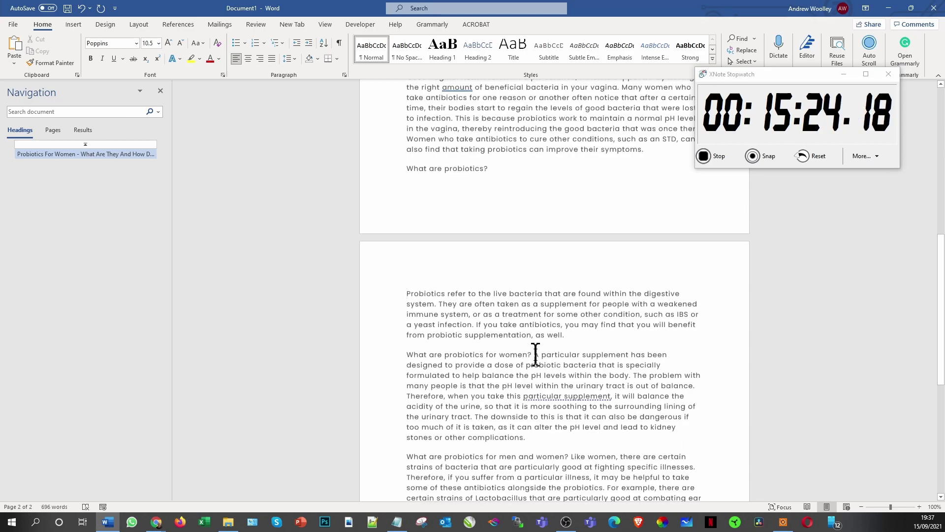
click(535, 354)
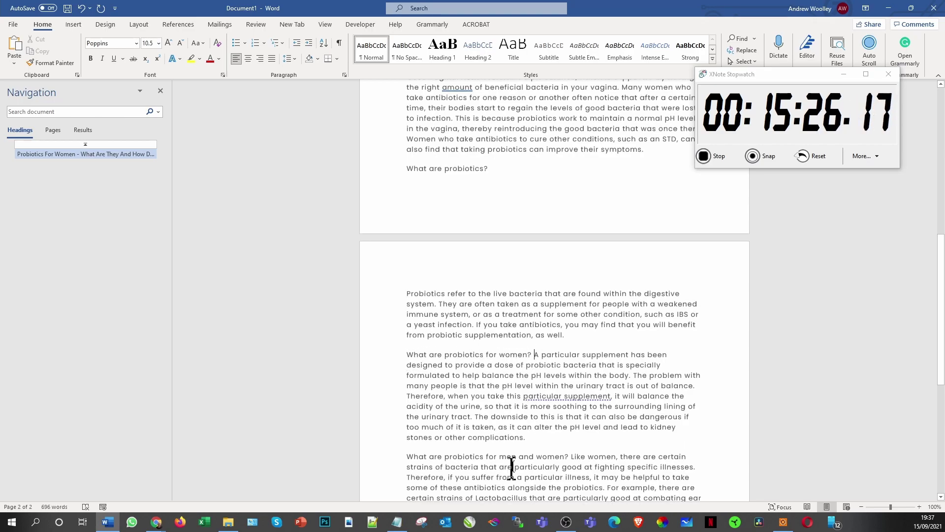
key(Return)
scroll(532, 251, up, 8)
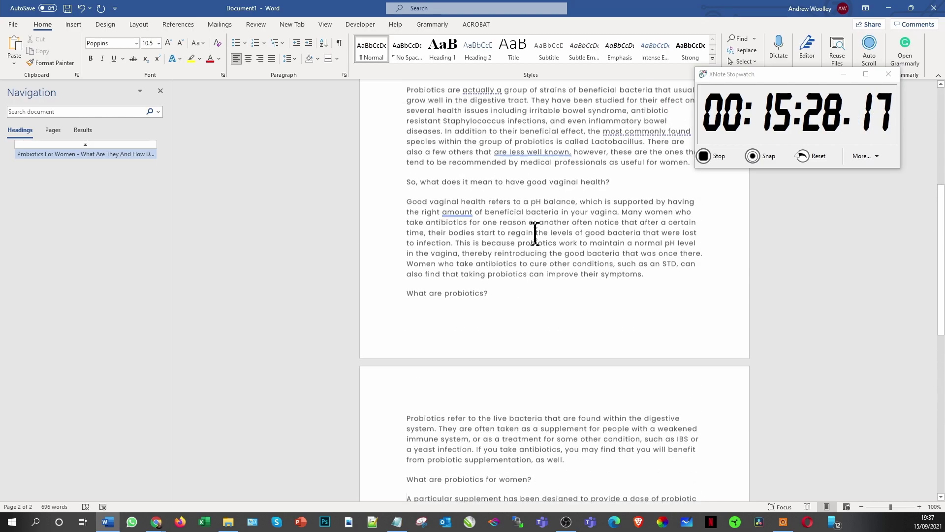
scroll(532, 251, up, 3)
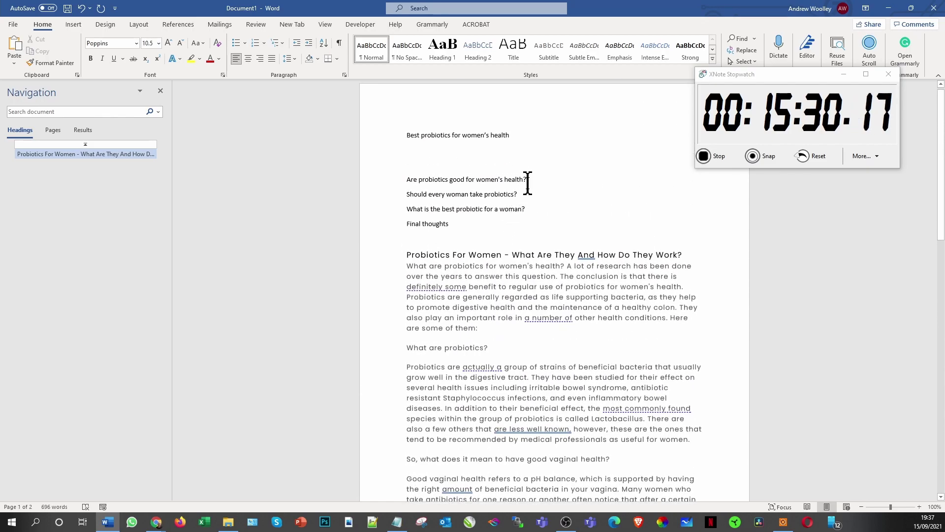
drag(537, 207, 404, 207)
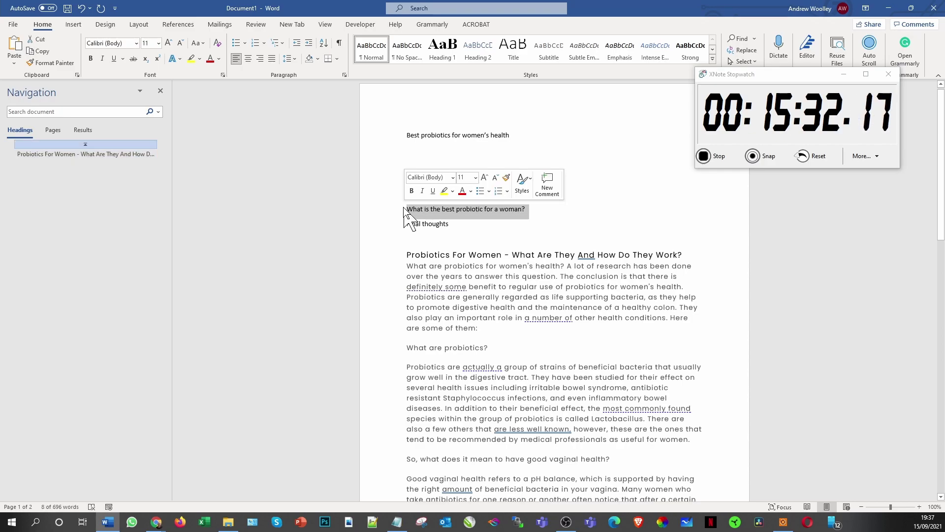
key(Delete)
Step: Split "What are probiotics for men and women?" from its paragraph onto its own line
scroll(645, 399, down, 10)
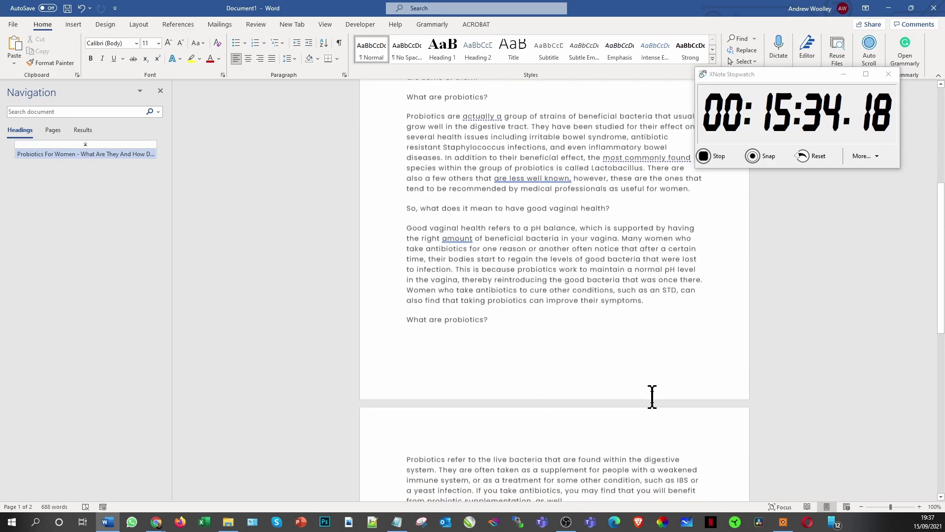
scroll(652, 397, down, 2)
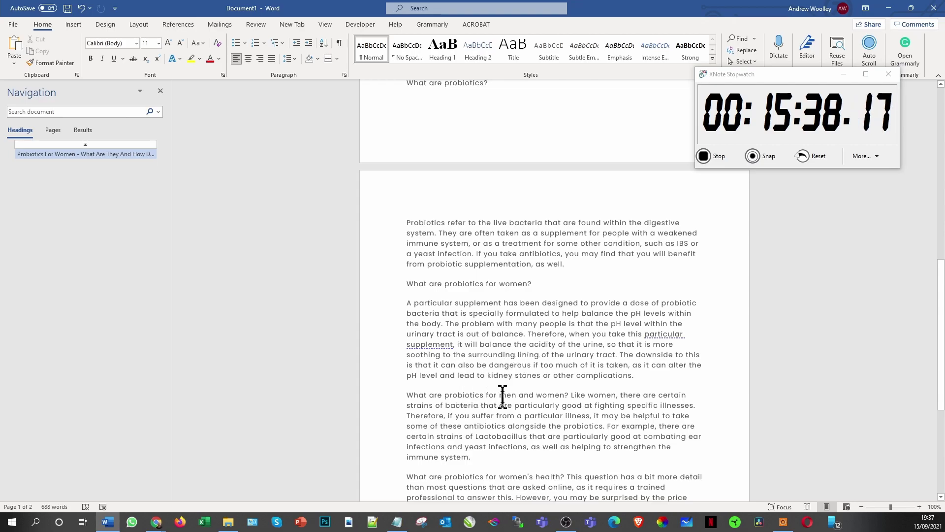
click(570, 395)
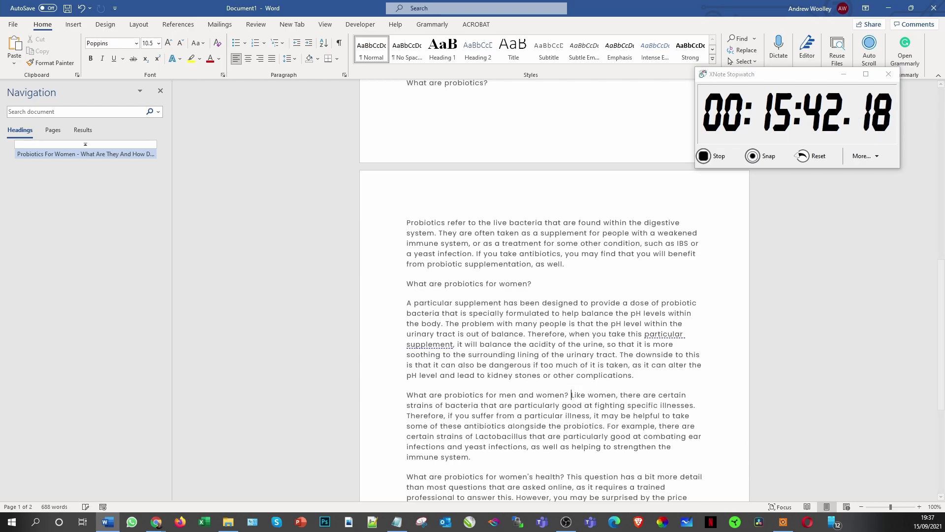
key(Return)
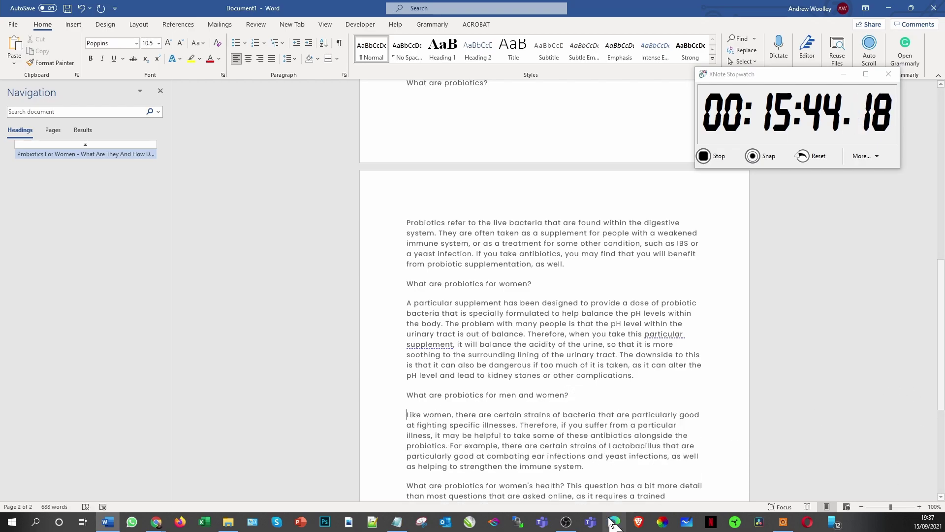
Step: Delete the section "What are probiotics for men and women?" together with its paragraph
scroll(492, 436, down, 2)
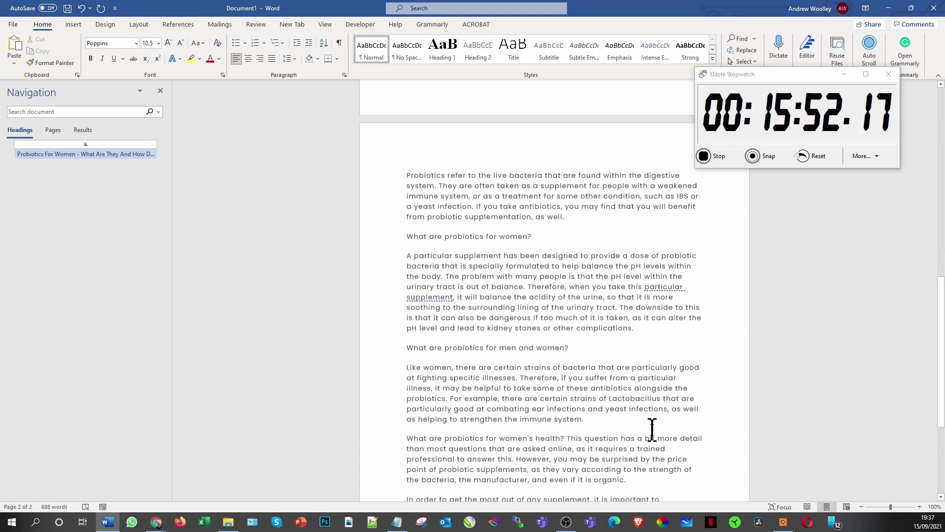
scroll(620, 438, down, 1)
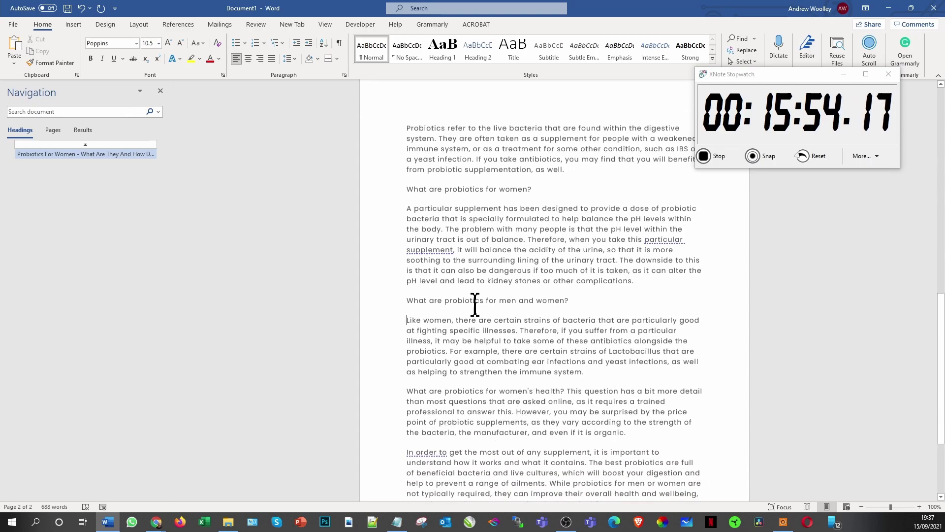
drag(605, 372, 407, 300)
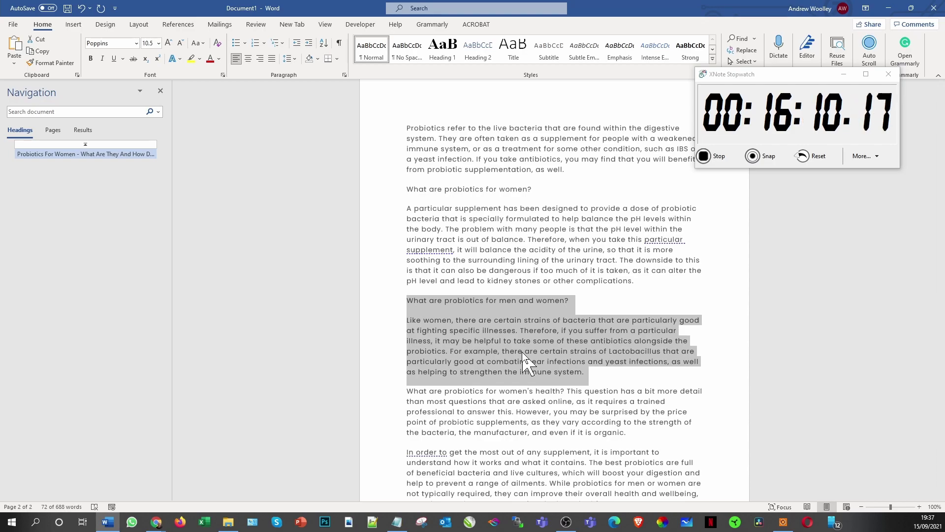
key(Delete)
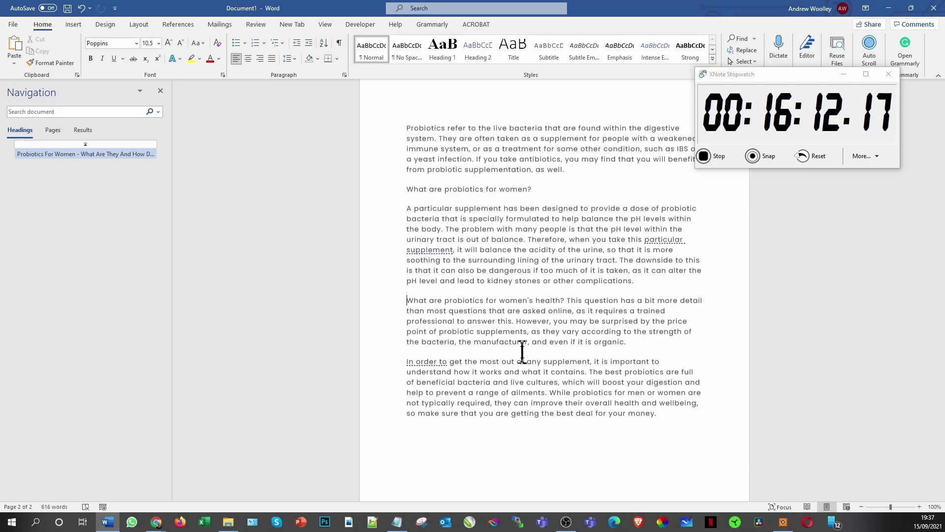
Step: Put "What are probiotics for women's health?" on its own line and delete "Are probiotics good for women's health?" from the outline
click(567, 301)
key(Return)
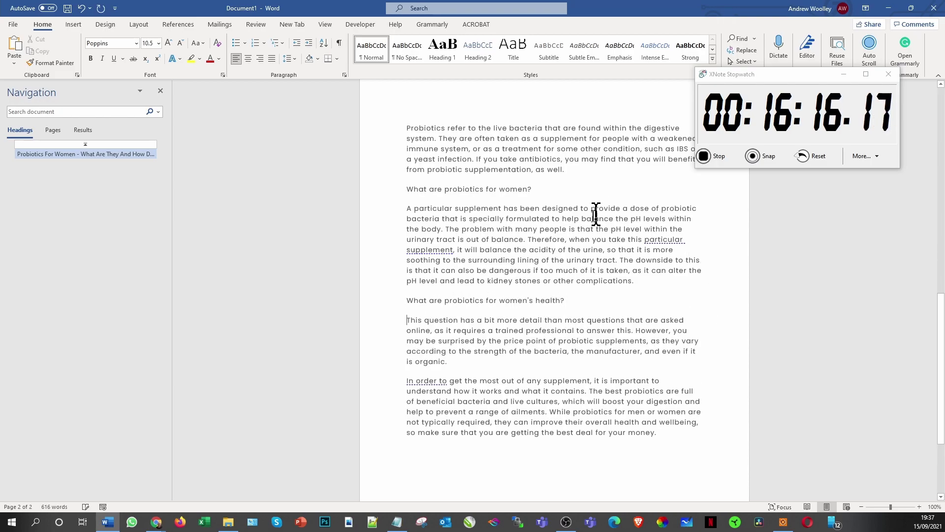
scroll(602, 217, up, 3)
scroll(583, 228, up, 12)
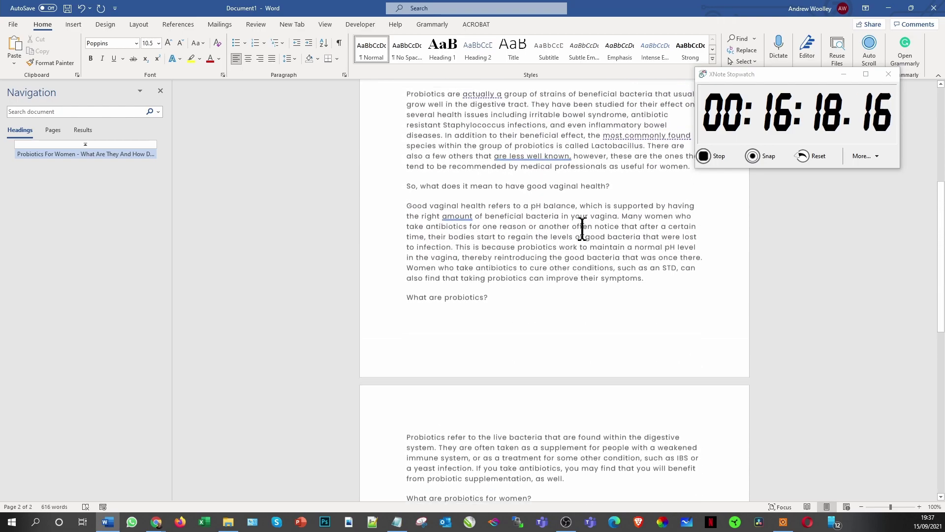
scroll(582, 228, up, 1)
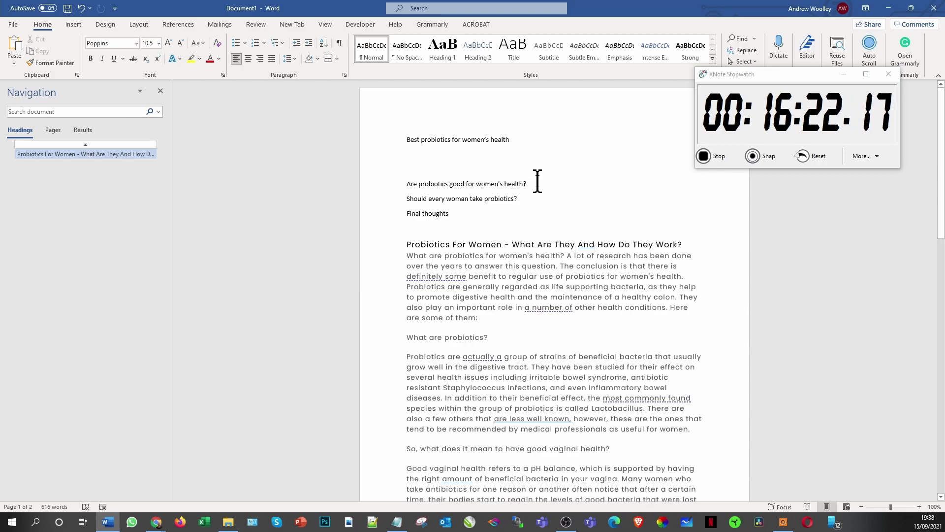
drag(538, 183, 407, 190)
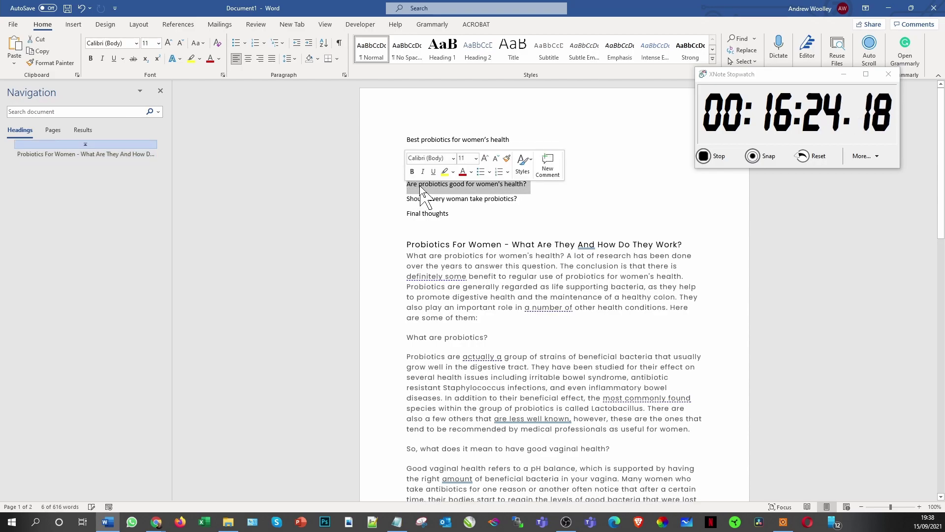
key(Delete)
Step: Move the outline line "Final thoughts" to a new line below the article's last paragraph
scroll(598, 280, down, 12)
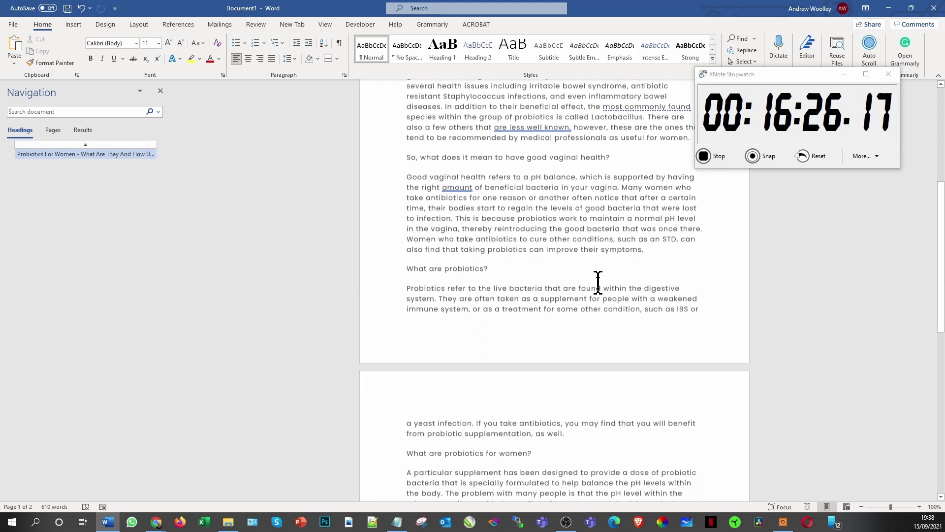
scroll(597, 283, down, 5)
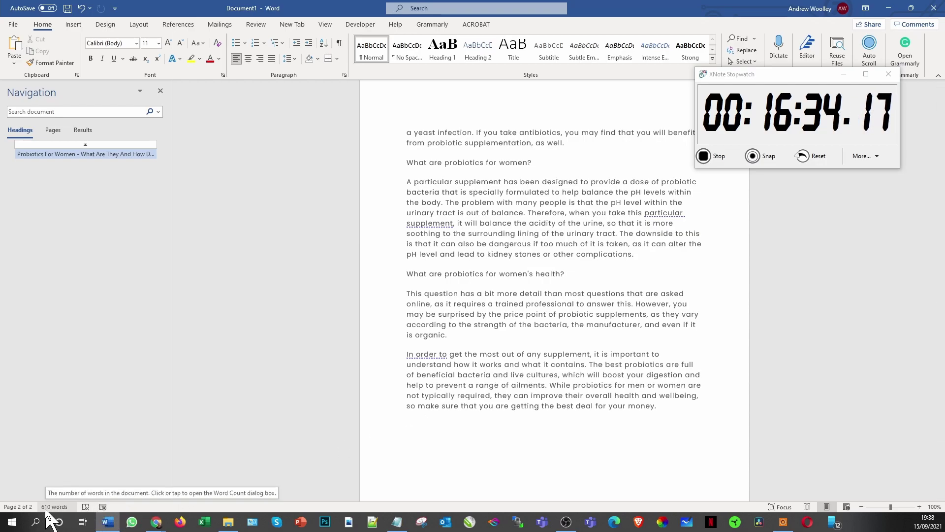
scroll(622, 331, up, 5)
scroll(607, 335, up, 6)
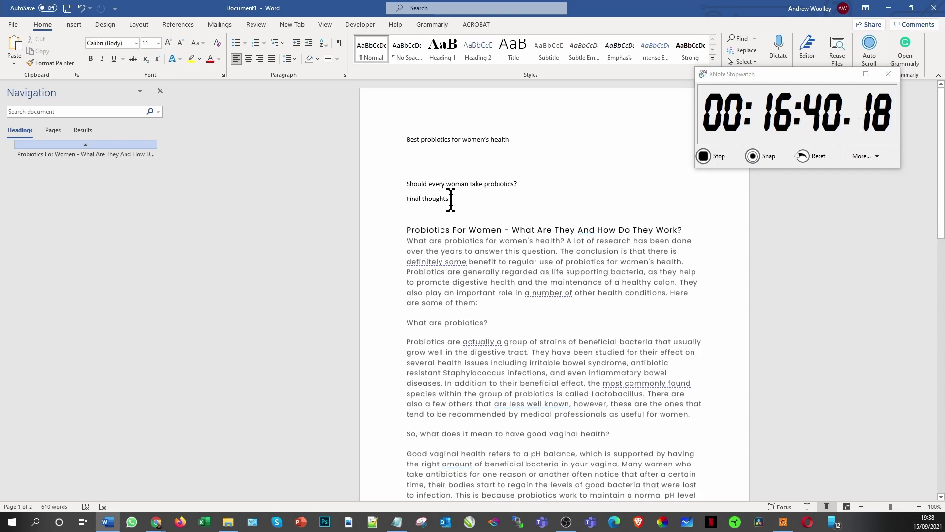
drag(451, 199, 386, 201)
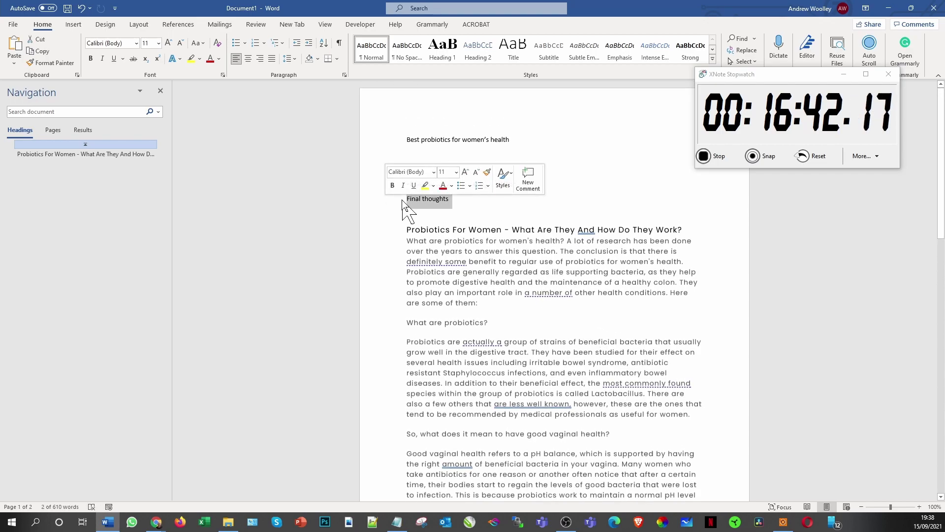
key(Delete)
scroll(517, 317, down, 7)
scroll(518, 387, down, 8)
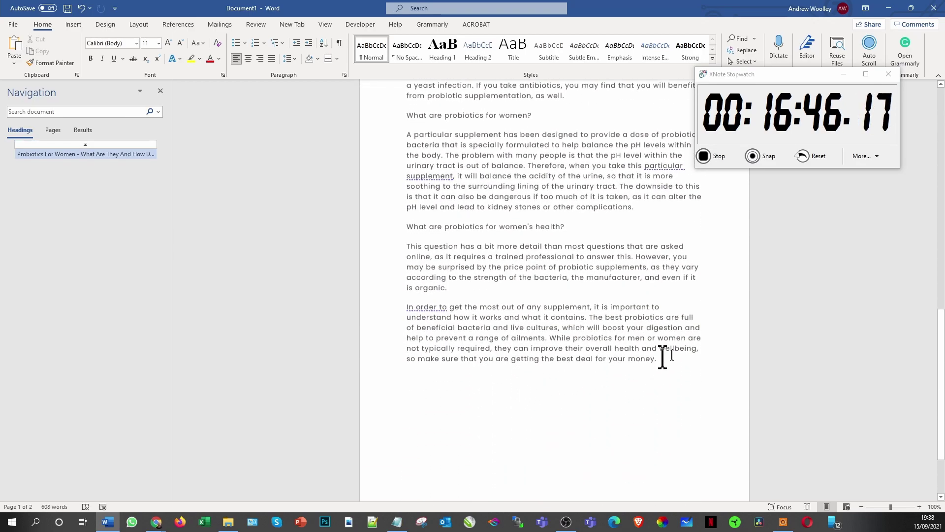
click(682, 399)
key(ctrl+z)
key(ctrl+z)
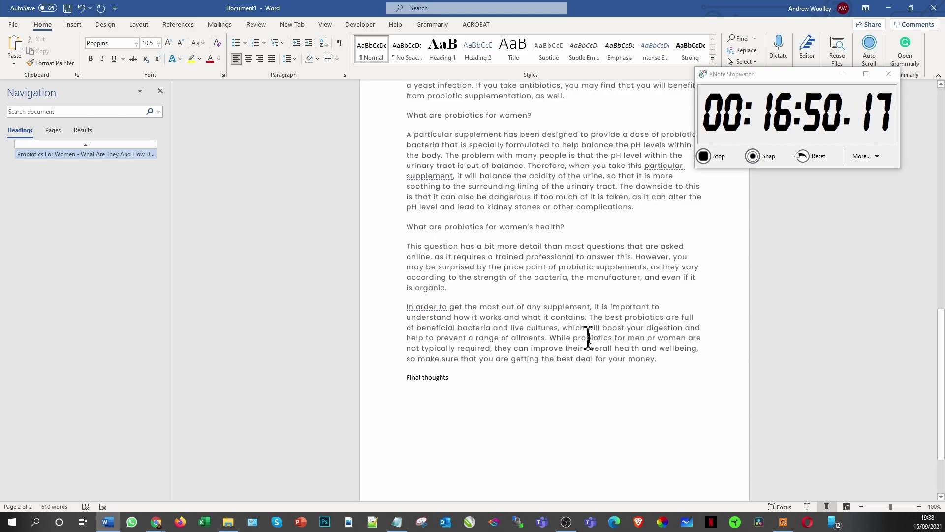
Step: Replace the subheading above "Probiotics are actually a group of strains" with "How do probiotics work?"
scroll(586, 337, up, 20)
scroll(325, 240, down, 15)
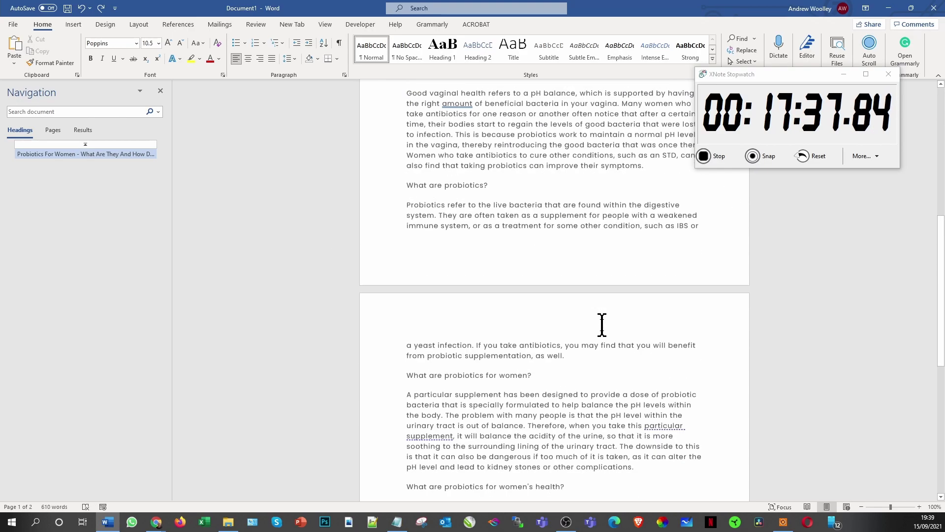
scroll(601, 325, up, 5)
click(374, 258)
text(How do probiotics work?)
drag(407, 295, 505, 288)
key(Delete)
Step: Move the section "What are probiotics?" with its paragraph on live bacteria to the start of the article, below the title
scroll(544, 240, down, 2)
drag(406, 205, 566, 266)
key(ctrl+x)
scroll(764, 324, up, 10)
click(510, 157)
key(ctrl+v)
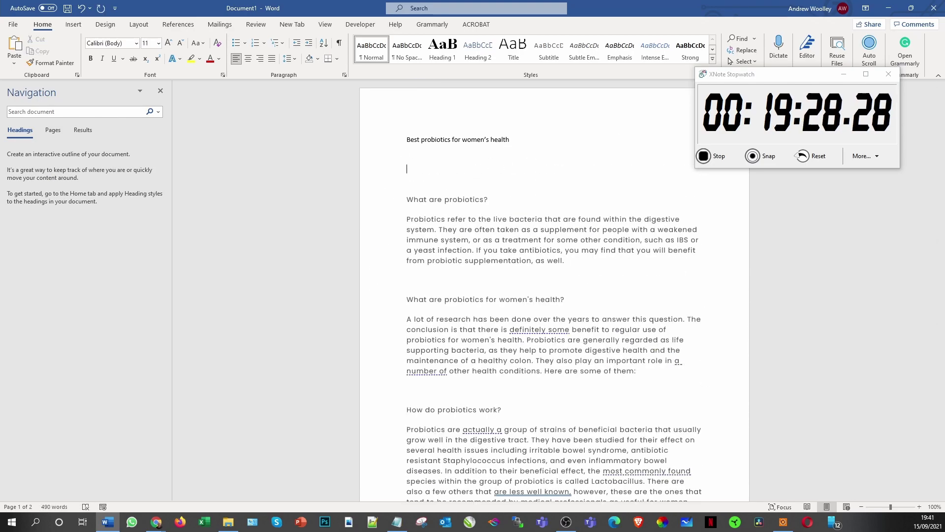
Step: Paste the introduction starting "A woman's health is often directly related to her gut" below the title "Best probiotics for women's health"
scroll(667, 363, down, 10)
scroll(666, 363, up, 10)
key(ctrl+v)
Step: Reorder the sections so that "How do probiotics work?" comes before "What are probiotics for women's health?"
scroll(548, 240, down, 3)
scroll(548, 240, down, 3)
drag(374, 298, 691, 474)
key(ctrl+x)
scroll(650, 249, up, 3)
click(406, 185)
key(ctrl+v)
scroll(650, 249, down, 5)
scroll(529, 276, up, 5)
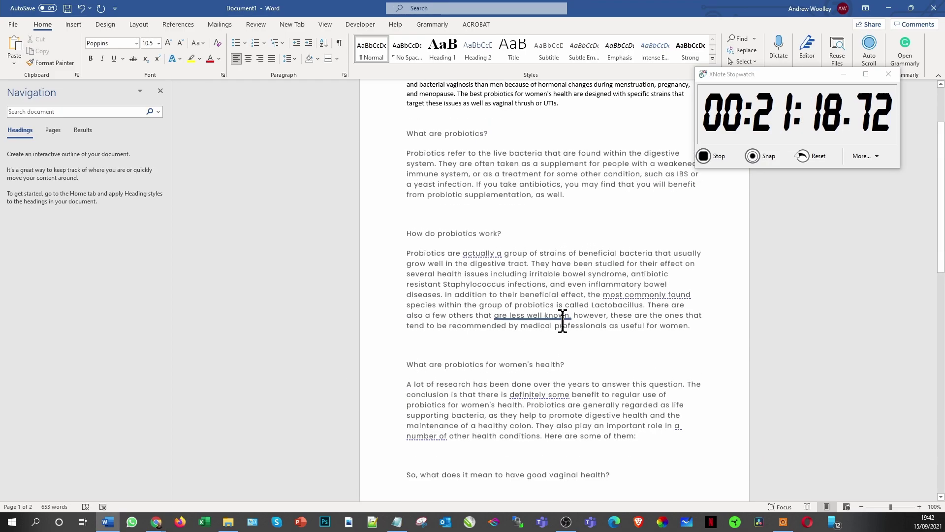
Step: Replace the subheading above the closing paragraphs, which start "This question has a bit more detail", with "Final thoughts"
scroll(563, 321, down, 10)
drag(407, 380, 571, 401)
key(ctrl+v)
key(Delete)
scroll(574, 253, up, 10)
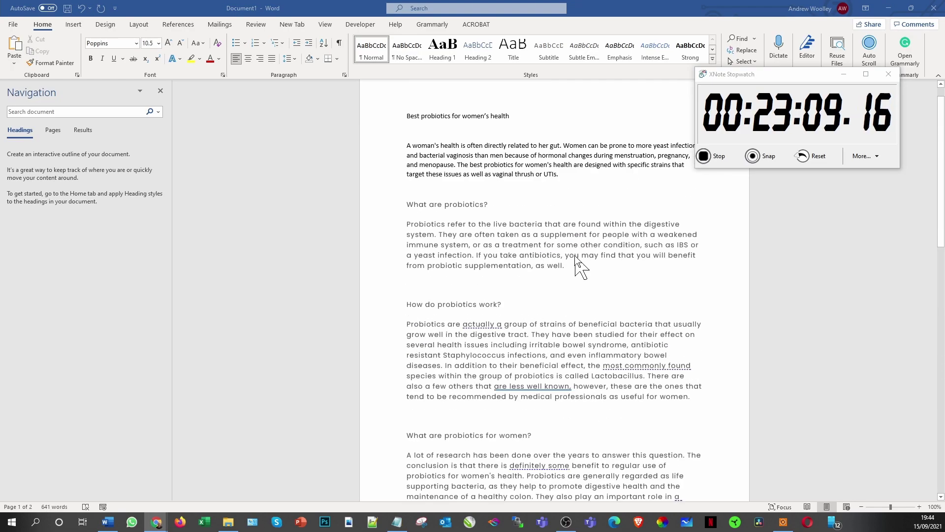
Step: End the "Final thoughts" section with the sentence "However it is important to know which probiotic strain is best for you."
scroll(582, 369, down, 10)
text(However it is important to know which probiotic strain is best for you.)
scroll(464, 413, up, 5)
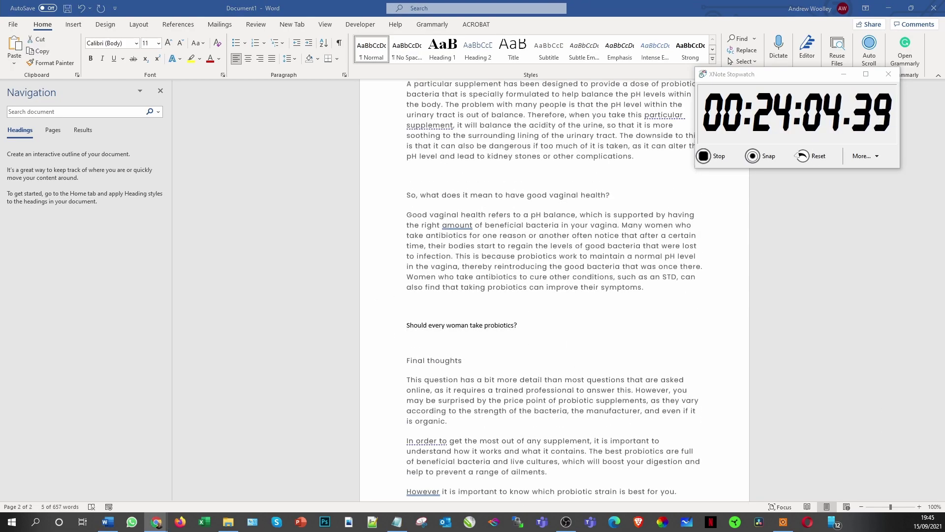
Step: Under "Should every woman take probiotics?", paste the paragraph on the benefits of probiotics and add a conclusion starting "So in short, yes it is definitely advisable"
scroll(464, 414, down, 5)
click(407, 272)
key(Return)
key(ctrl+v)
key(BackSpace)
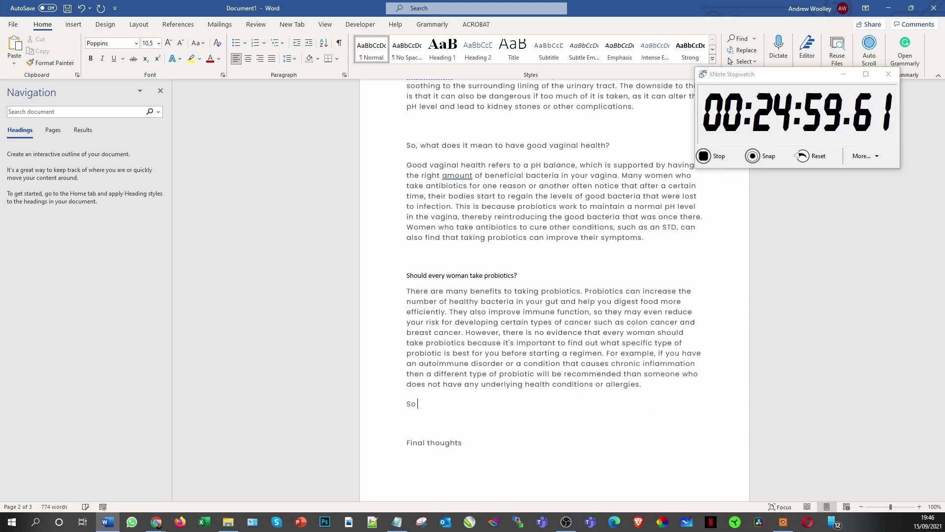
text(So in short, yes it is definitely advisable for women to supplement their health with probiotics and ensure they maintain as healthy a lifestyle as possible.)
Step: Shorten the opening of "Final thoughts" by removing "This question has a bit more detail" through "However," and start it with a capital "You"
scroll(633, 323, down, 8)
drag(407, 311, 633, 323)
text(Y)
Step: Add a closing paragraph to "Final thoughts" starting "Choosing a probiotics that has been specifically designed for a woman"
click(686, 397)
key(Return)
text(Choosing a probiotics that has been specifically designed for a woman will afford you the both the conveno)
key(BackSpace)
key(BackSpace)
text(ience and peace of mind in knowing you are putting the best prob)
Step: Review the whole article from the title through every question section to "Final thoughts"
scroll(551, 279, up, 20)
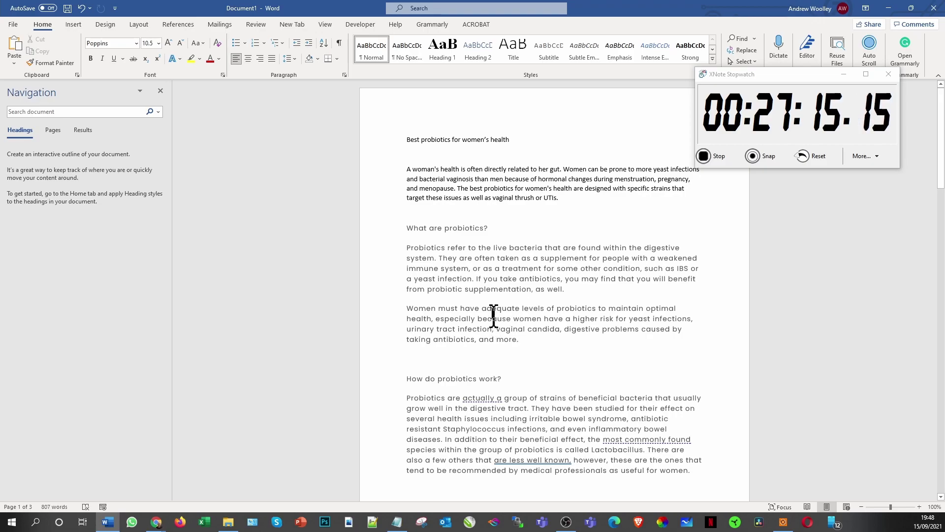
scroll(496, 319, down, 6)
scroll(487, 297, down, 5)
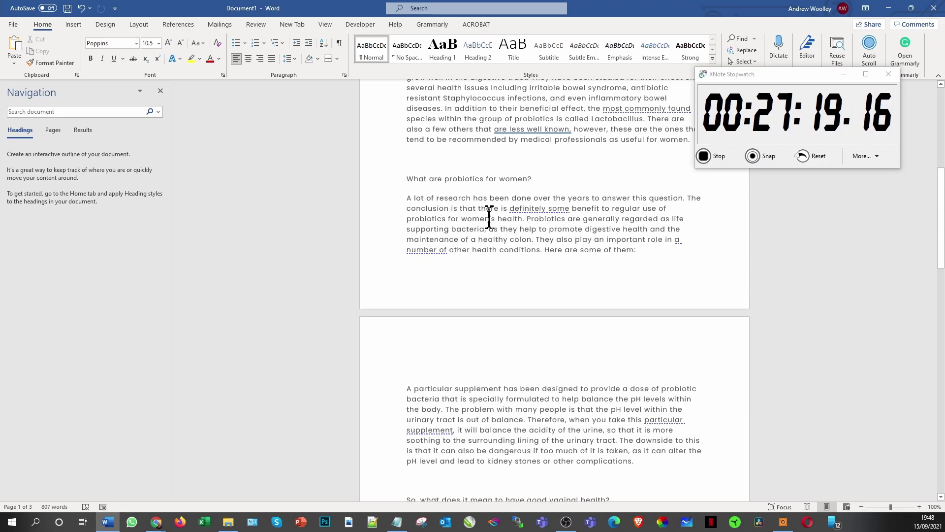
scroll(489, 256, down, 5)
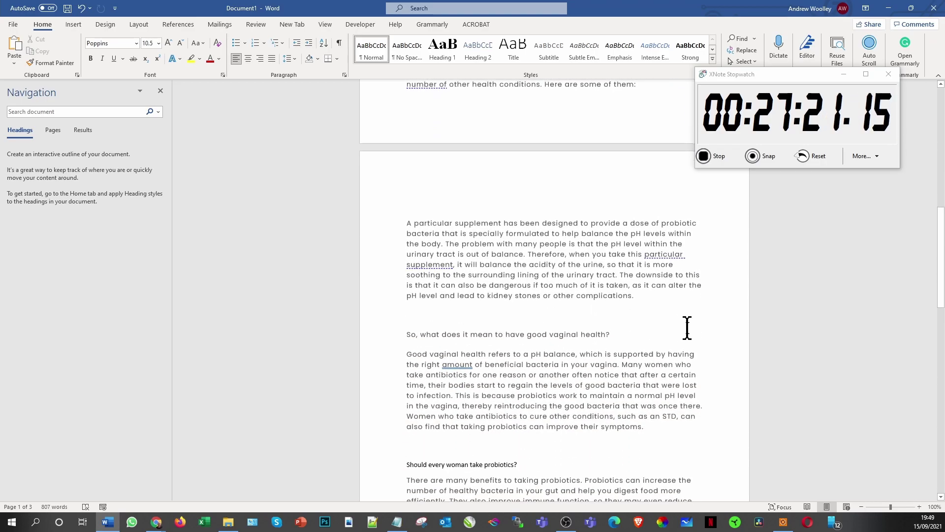
scroll(640, 178, up, 2)
click(648, 163)
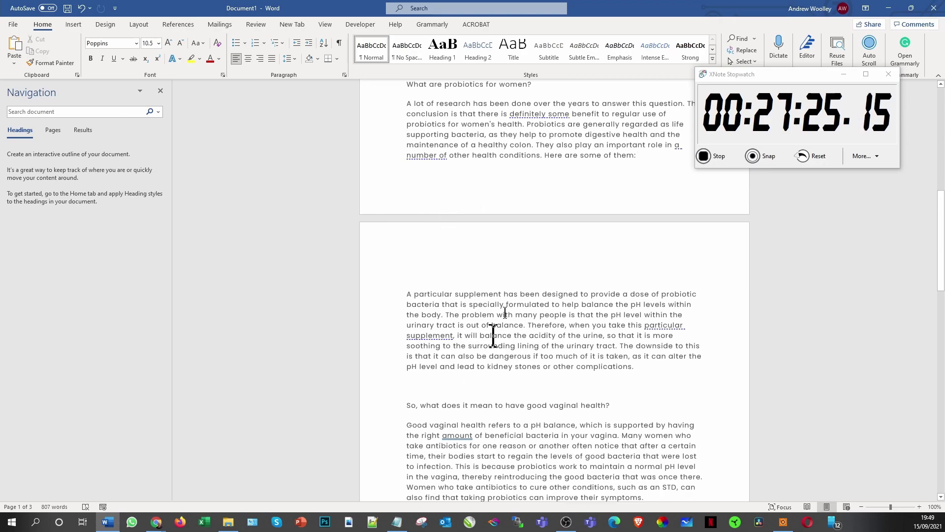
scroll(506, 322, down, 6)
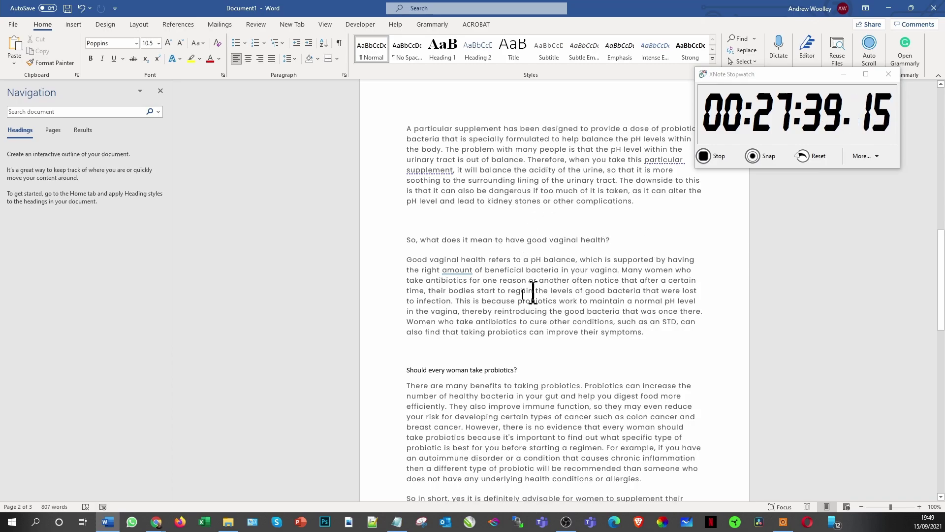
scroll(492, 379, down, 5)
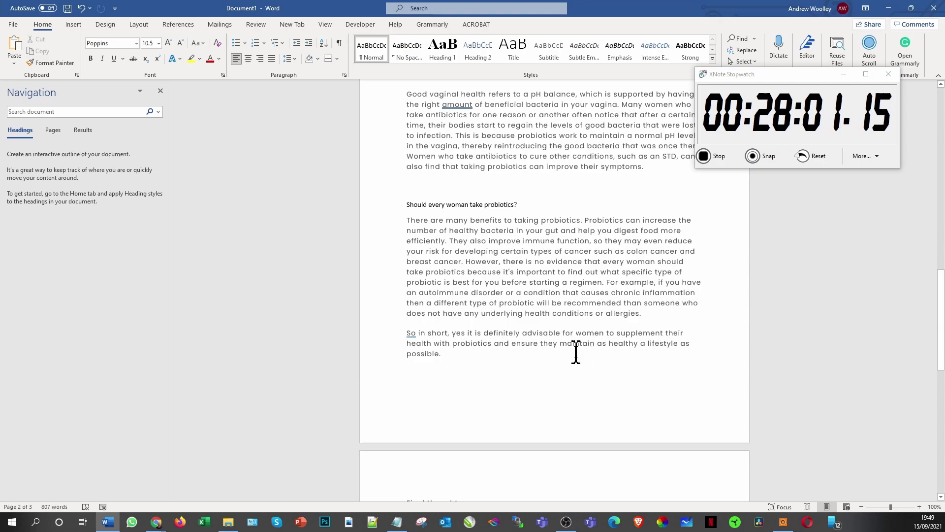
scroll(577, 352, down, 8)
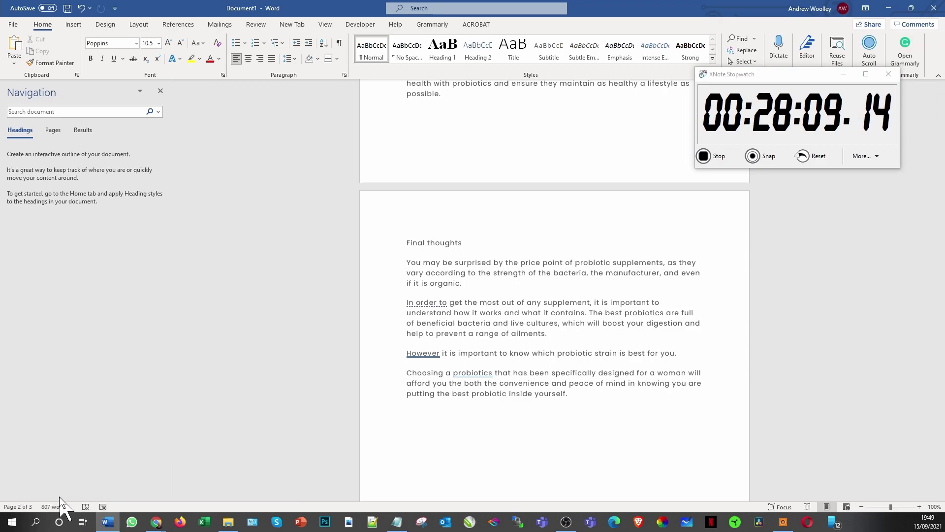
scroll(726, 246, up, 15)
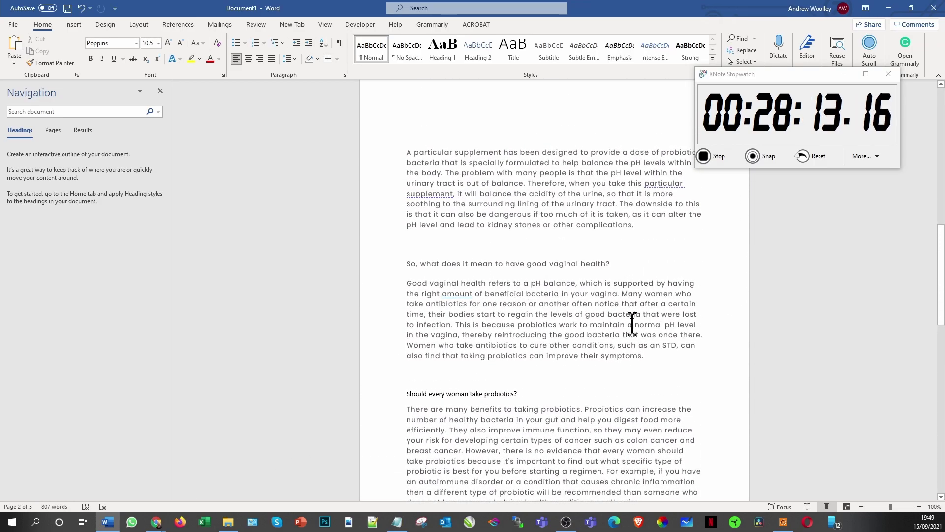
scroll(633, 305, up, 5)
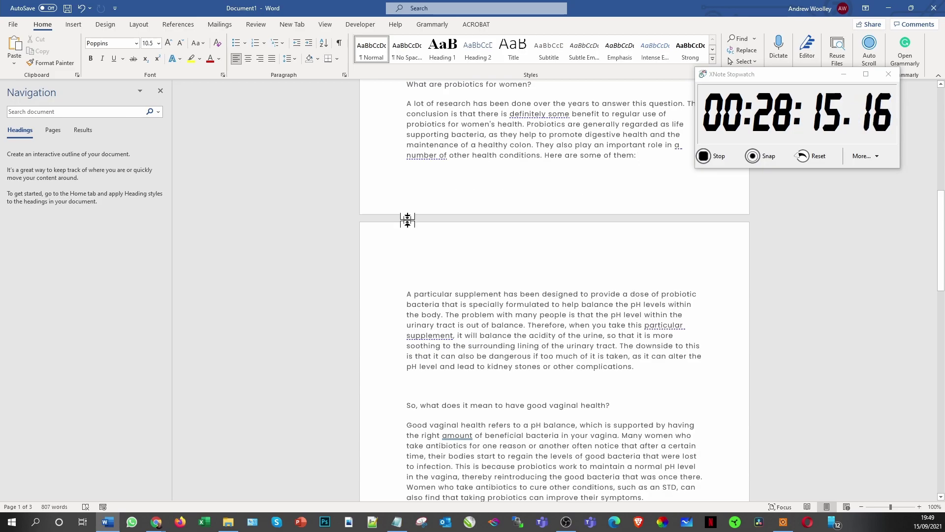
scroll(458, 296, up, 11)
scroll(455, 286, up, 3)
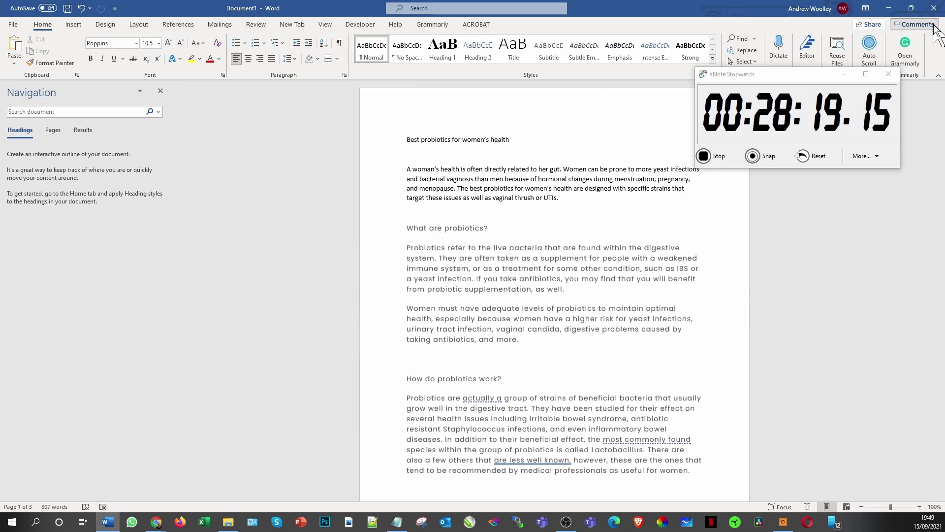
Step: Switch to Chrome, search Google for "best probiotics for women" and look through the product ads and review listings
click(891, 9)
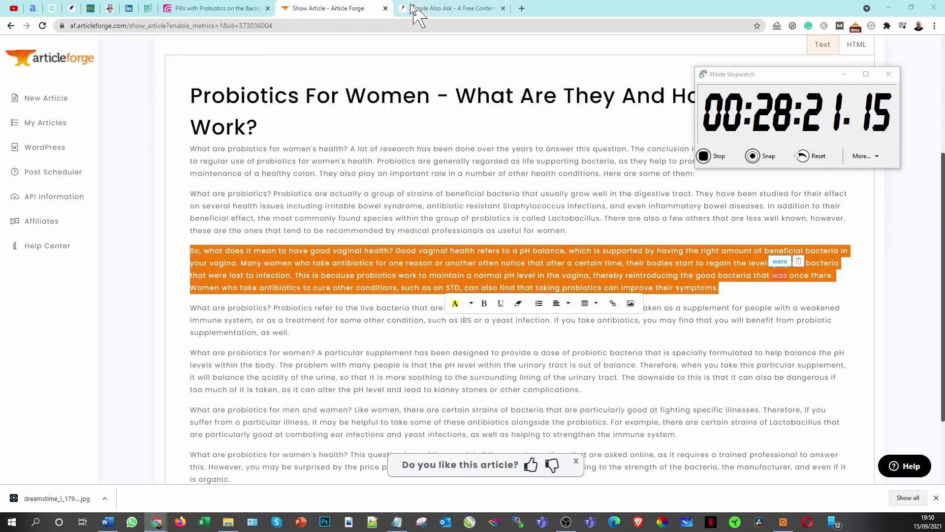
click(436, 9)
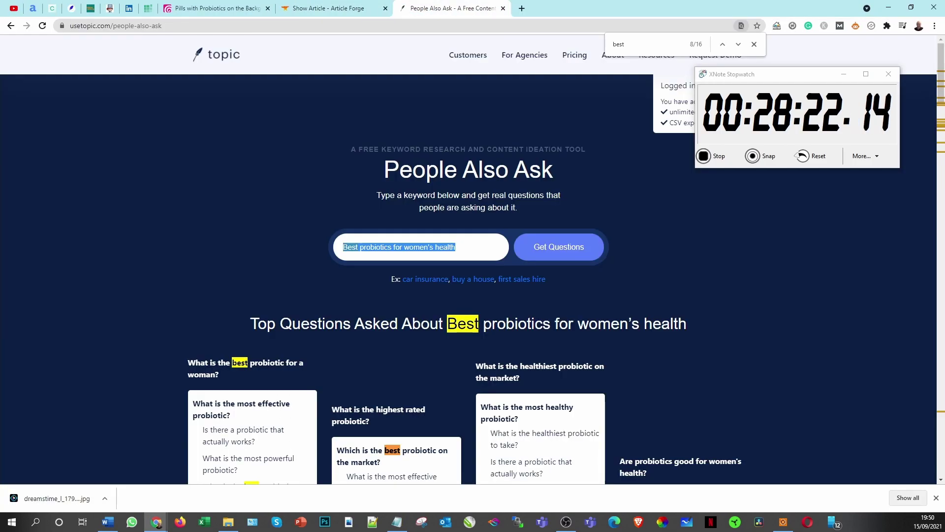
click(522, 8)
text(best pr)
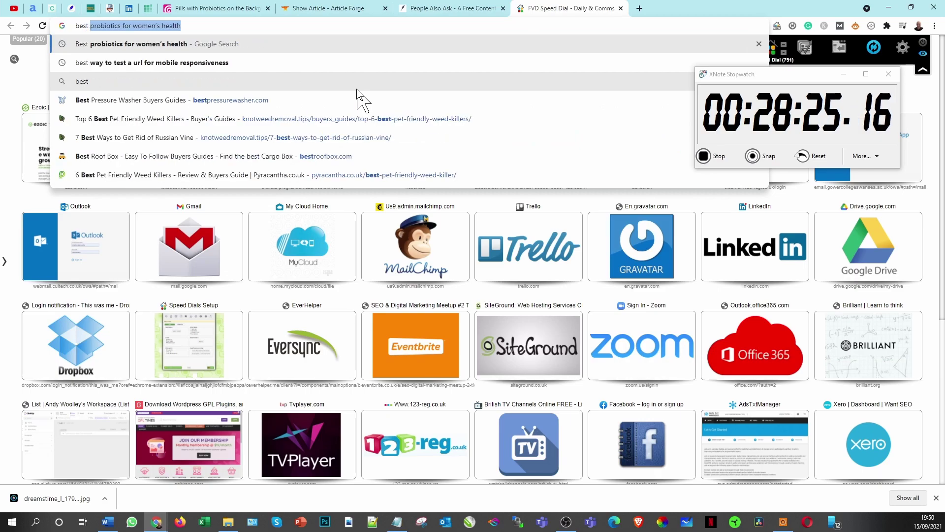
text(obioti)
text(cs)
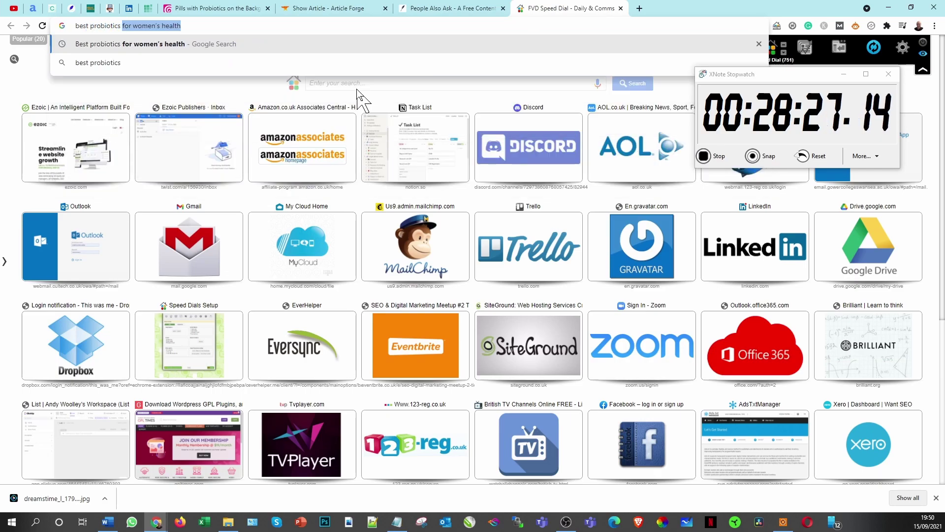
text( for women)
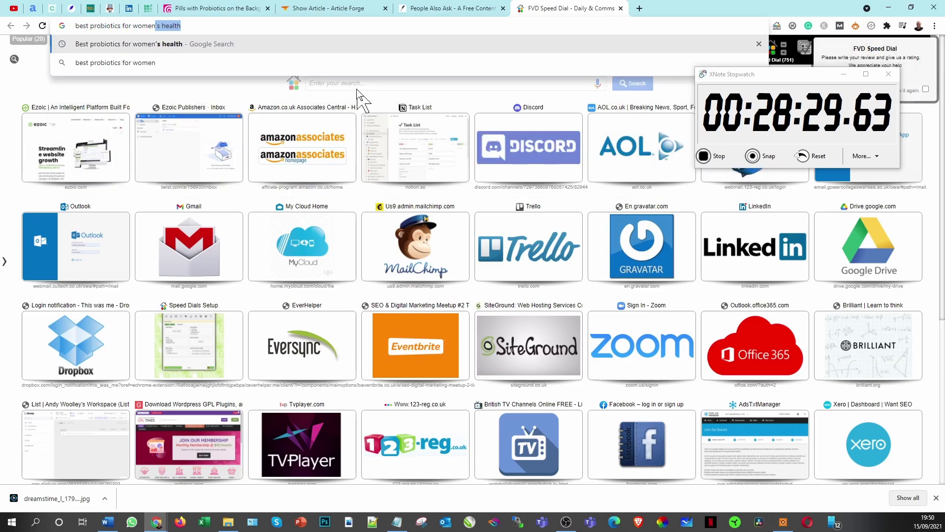
key(BackSpace)
key(Return)
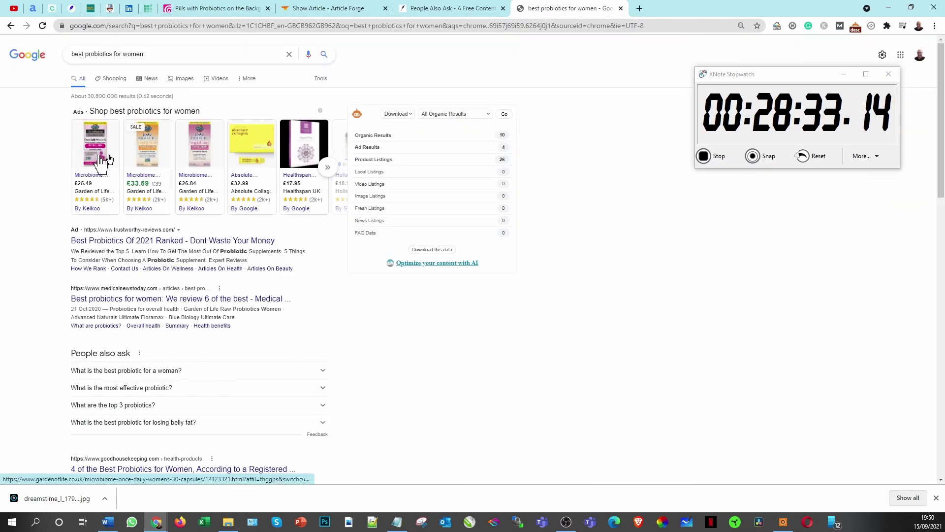
mouse_move(199, 192)
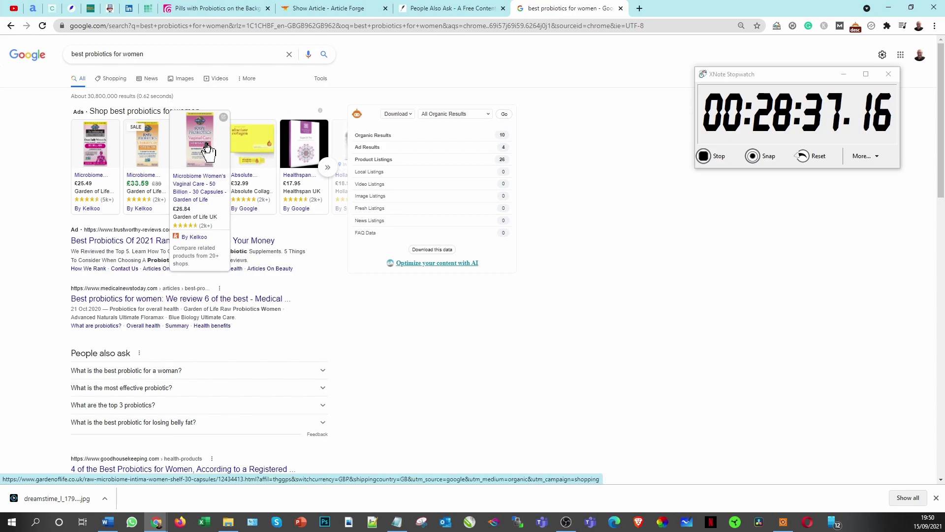
mouse_move(115, 199)
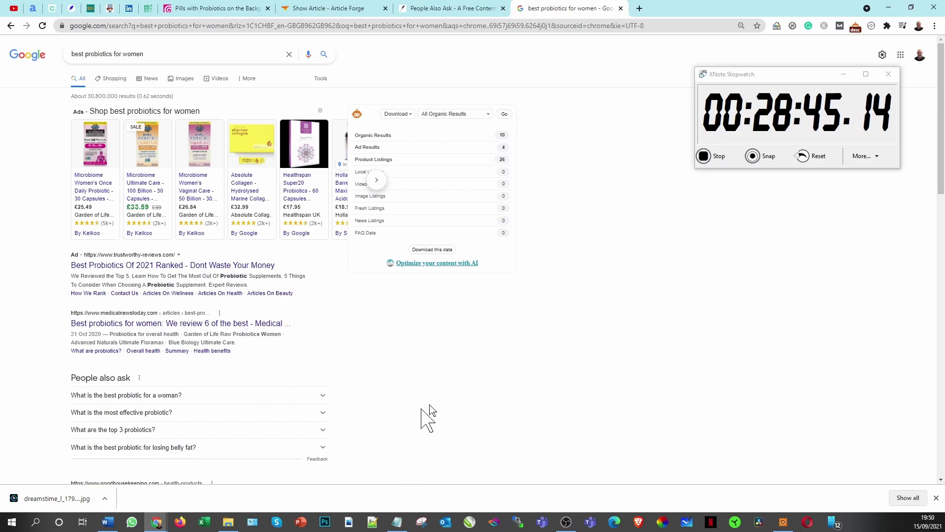
scroll(421, 408, down, 5)
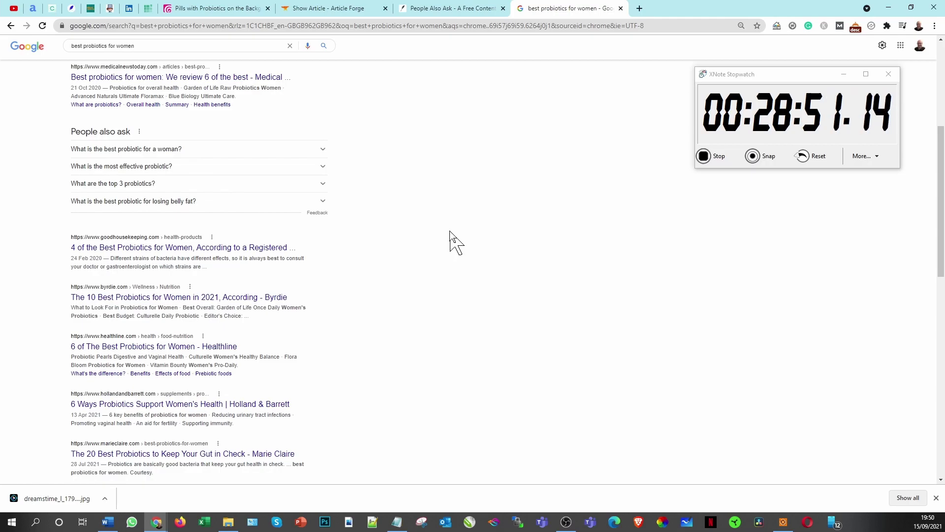
scroll(434, 251, up, 4)
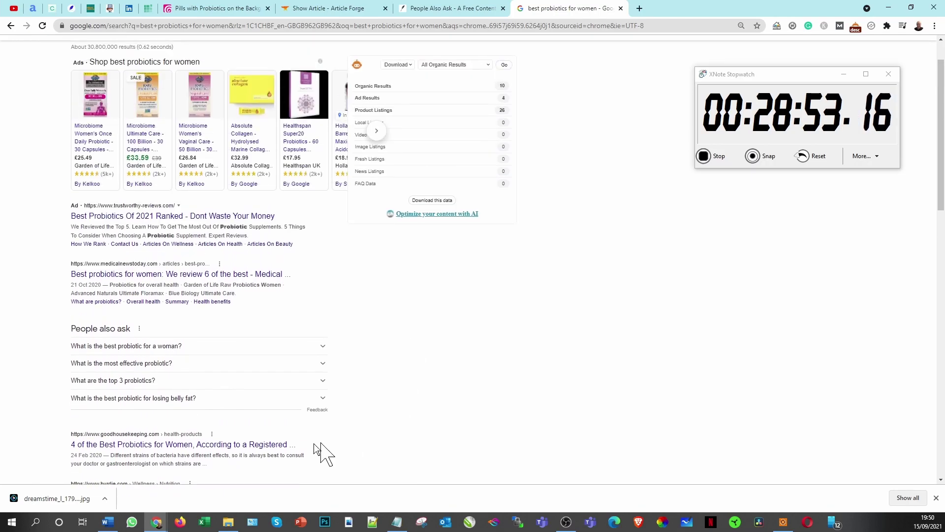
Step: Back in Word, start a numbered list after "Here are some of them:" with "Proven Probiotics for Women" and "Microbiome Once Daily Women's"
click(108, 521)
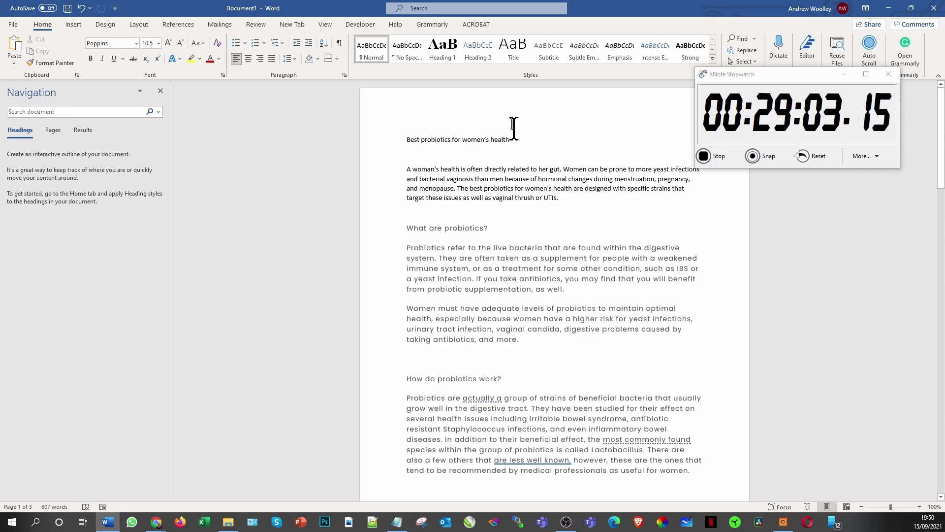
scroll(583, 387, down, 10)
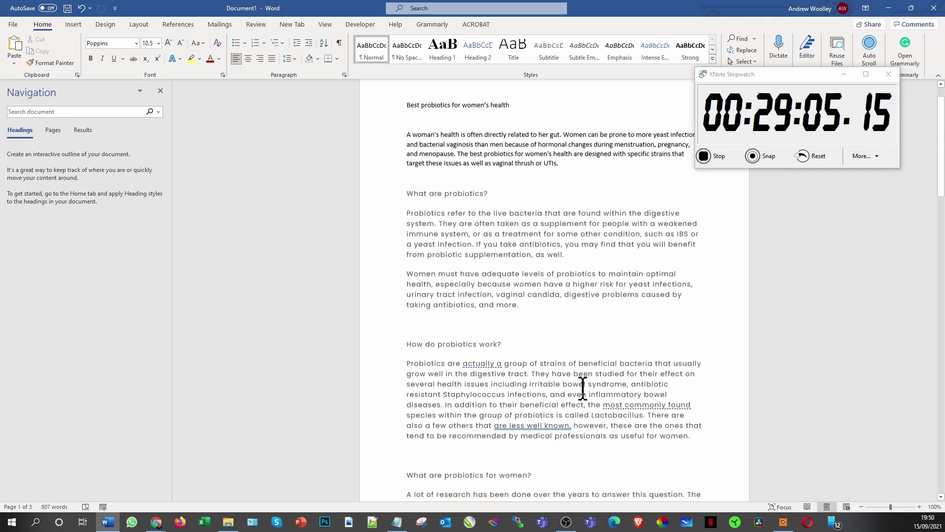
scroll(582, 382, down, 12)
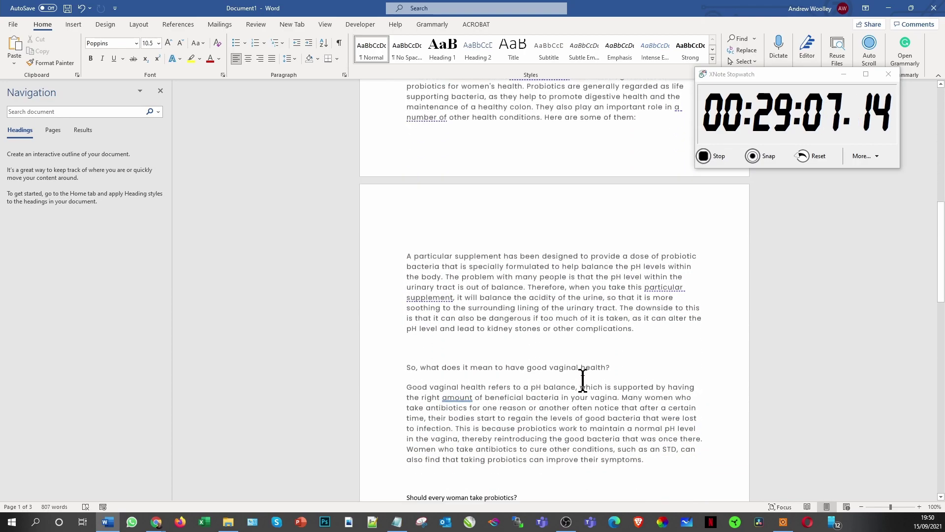
scroll(583, 384, down, 7)
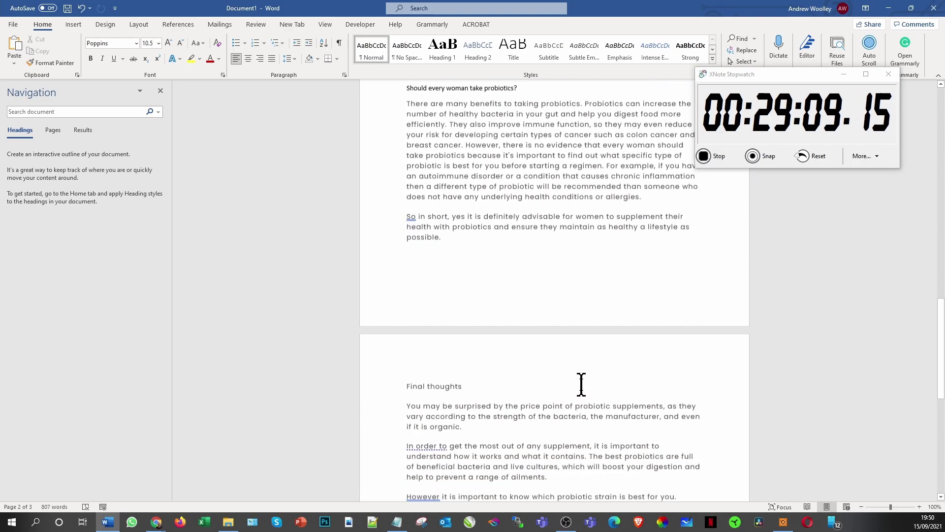
scroll(536, 304, up, 2)
scroll(536, 304, up, 9)
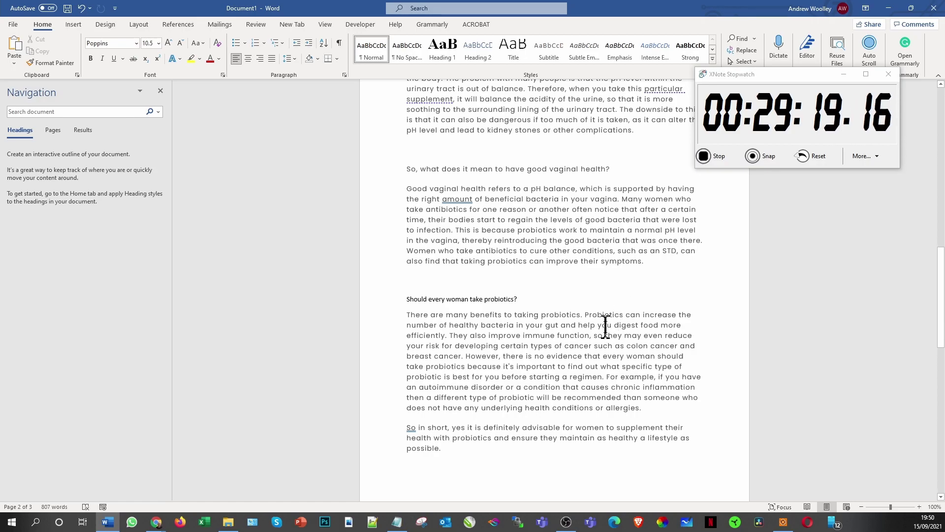
scroll(609, 294, up, 5)
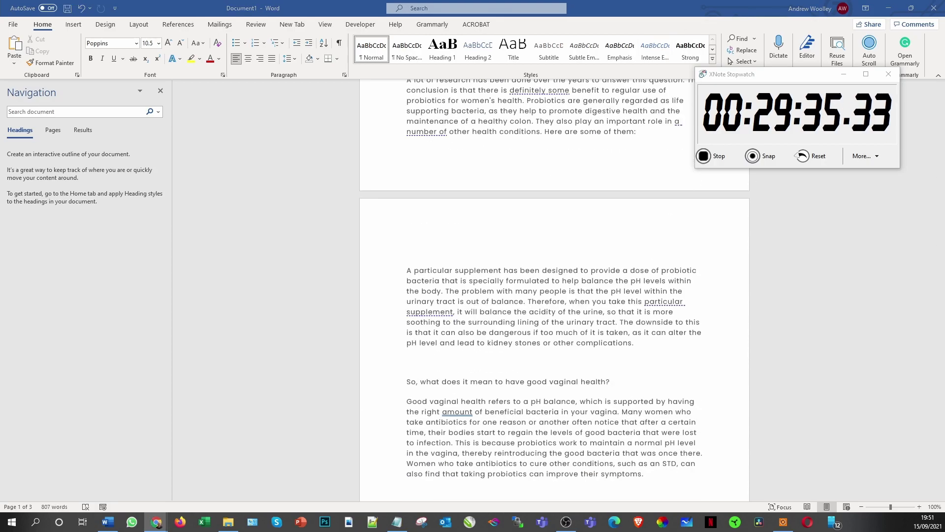
text(1. Proven Probiotics for Women)
key(Return)
text(Microbiome Once Daily Women's)
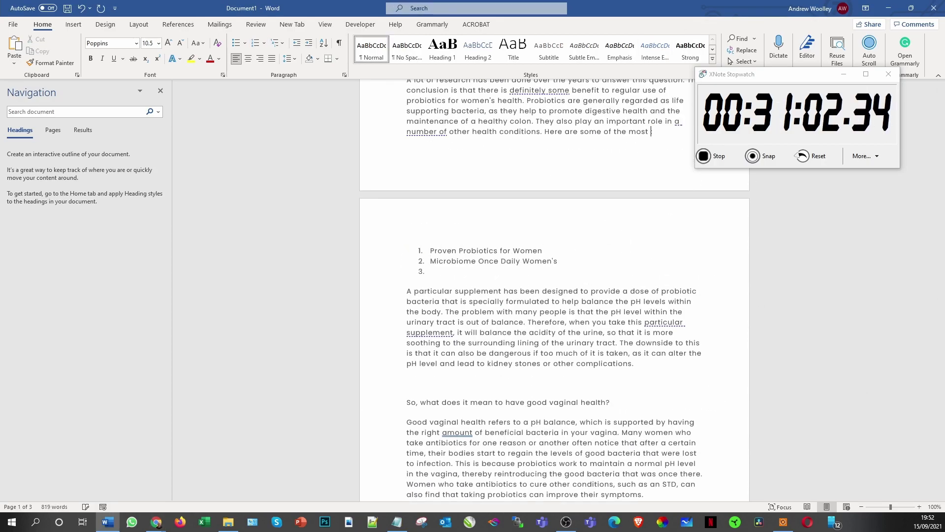
Step: Reword the list's lead-in to "Here are some of the most popular choices available online:" and add "by Raw Microbiome" to the second item
key(BackSpace)
key(BackSpace)
key(BackSpace)
key(BackSpace)
text(the most popular choices available online by Raw Microbiome)
Step: Add "Super20 Pro by Healthspan" as third item and change the first to "Women's Lactobacillus & Bifidus with Cranberry by Pro-Ven Probiotics"
key(Return)
text(Super20 Pro by Healthspan by Pro-Ven ProbioticsWomen's Lactobacillus & Bifidus with Cranberry)
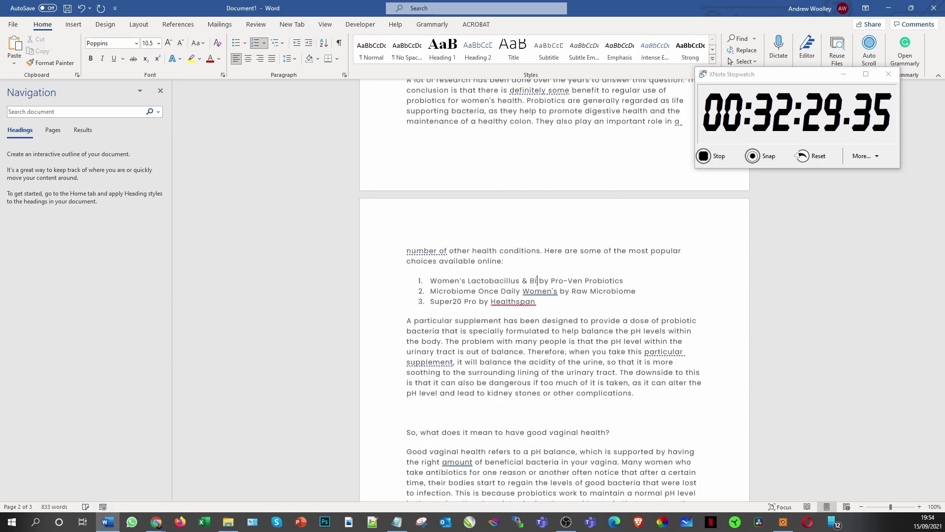
Step: Add Women's Healthy Balance by Culturelle, Probiotics for Women by Flora Bloom and by NatureWise, and Women's Probiotic Ultimate Flora by Renew Life to the list
key(Return)
text(Women's Healthy Balance by Culturelle)
key(Return)
text(Probiotics for Women by Flora Bloom)
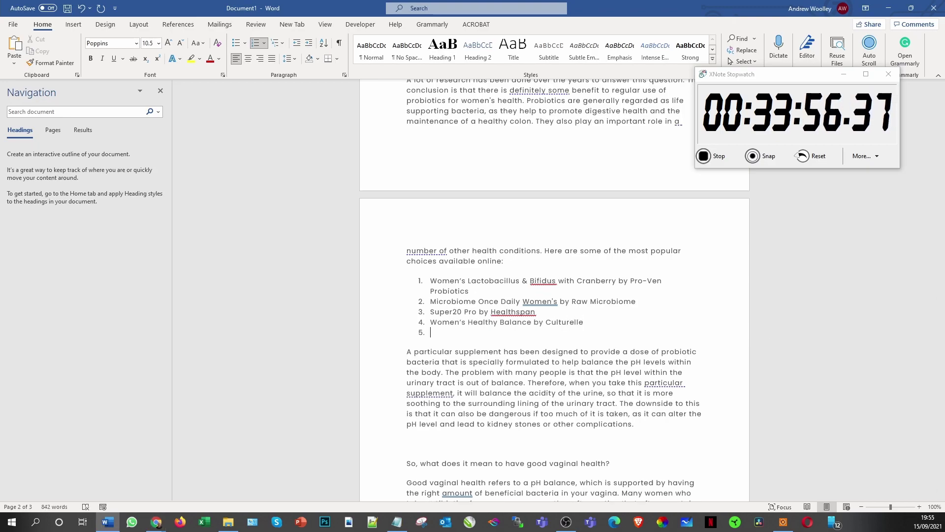
key(Return)
text(Probiotics for Women by NatureWise)
key(Return)
text(Women's Probiotic Ultimate Flora by Re)
scroll(547, 317, down, 10)
Step: Switch to the WordPress post and correct "a probiotics" to "a probiotic" in the closing paragraph using the Grammarly suggestion
key(alt+Tab)
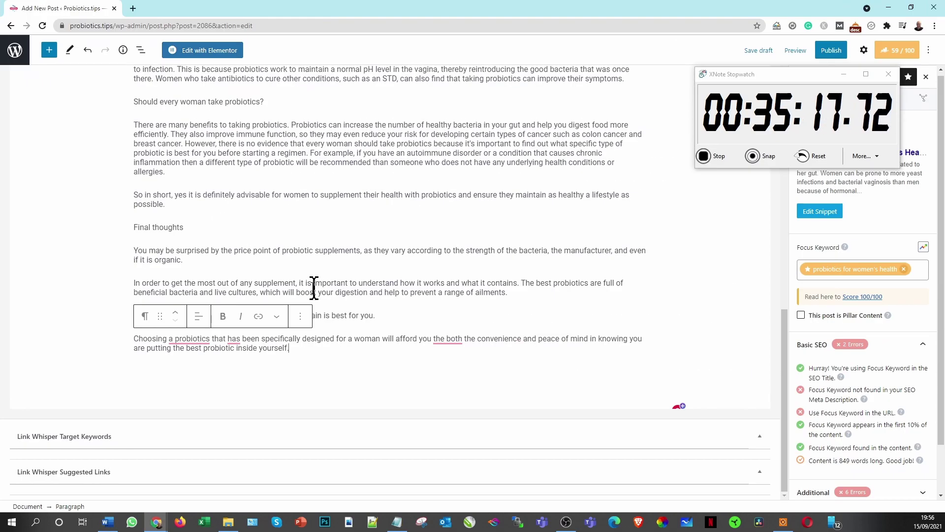
mouse_move(201, 340)
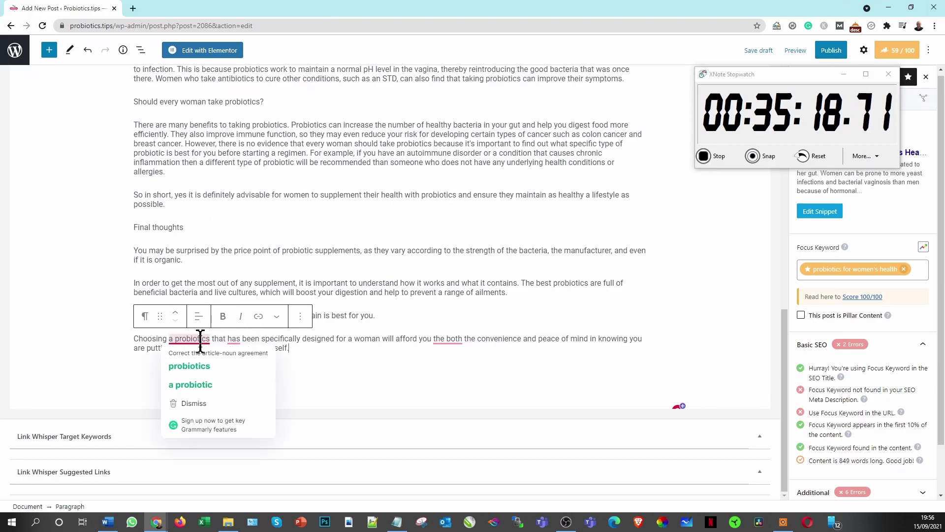
click(204, 388)
scroll(228, 344, up, 20)
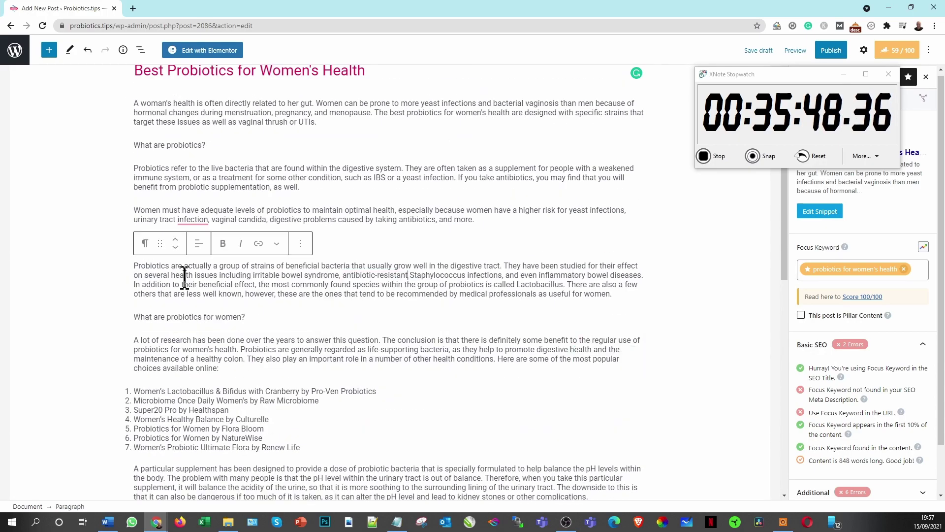
Step: Make the brand name "Culturelle" bold in the numbered product list
scroll(294, 210, down, 5)
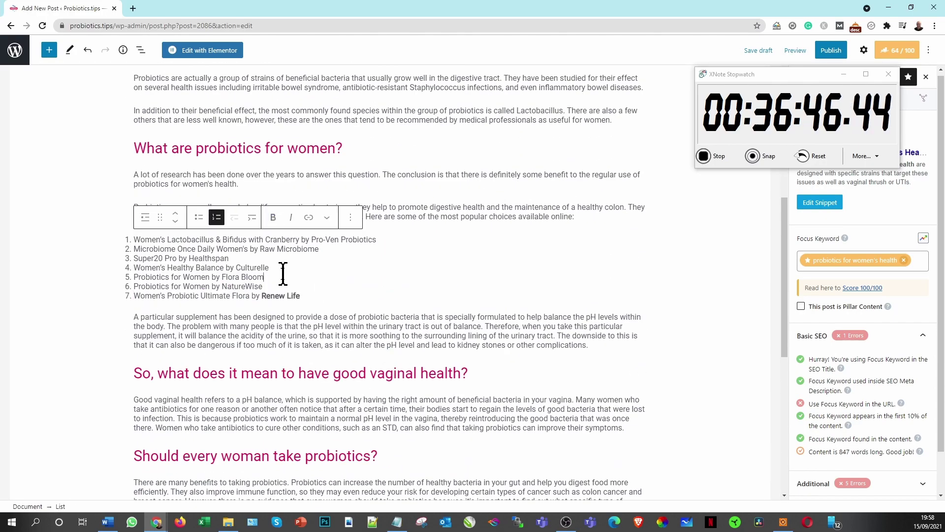
double_click(252, 267)
key(ctrl+b)
Step: Paste a link onto the product name "Women's Lactobacillus & Bifidus with Cranberry" in the first list item
scroll(276, 283, up, 15)
click(302, 182)
scroll(301, 296, down, 8)
drag(134, 185, 299, 184)
key(ctrl+v)
key(ctrl+v)
Step: Paste a link onto the product name "Microbiome Once Daily Women's" in the second list item
drag(134, 203, 250, 193)
key(ctrl+k)
key(ctrl+v)
key(Return)
Step: Replace the seventh list item with "Everyday Plus Women by Renew Life"
drag(134, 240, 299, 240)
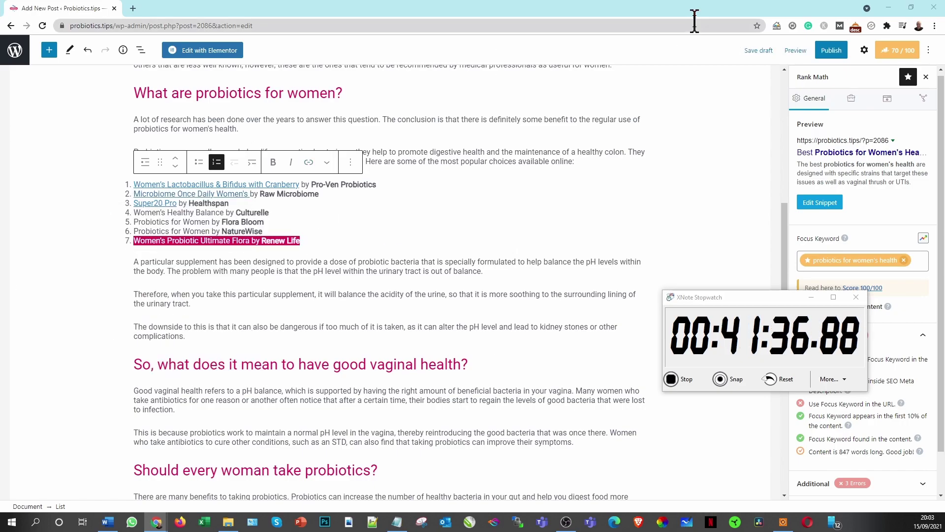
text(Everyday Plus Women by Renew Life)
Step: Replace the sixth and fifth list items with the linked versions of "Probiotics for Women by NatureWise" and "Probiotics for Women by Flora Bloom"
drag(134, 231, 263, 231)
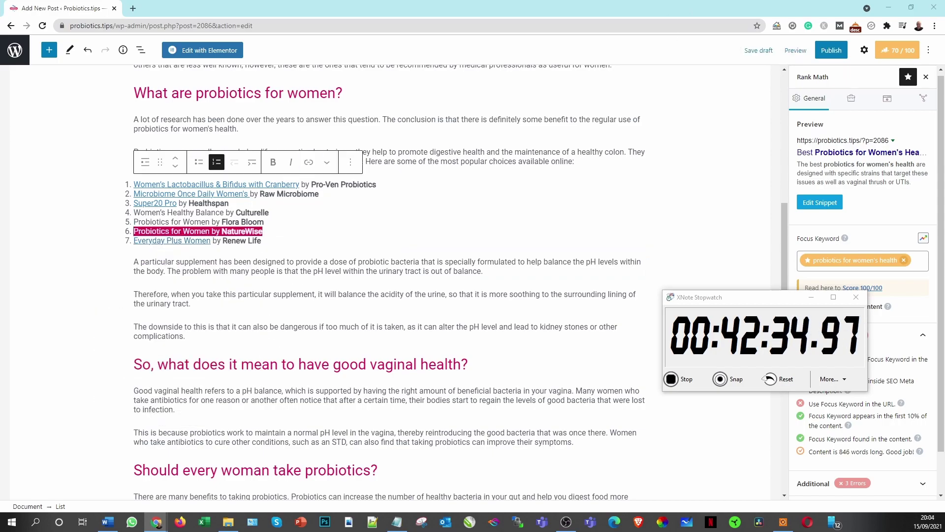
text(Probiotics for Women by NatureWise)
drag(134, 222, 264, 222)
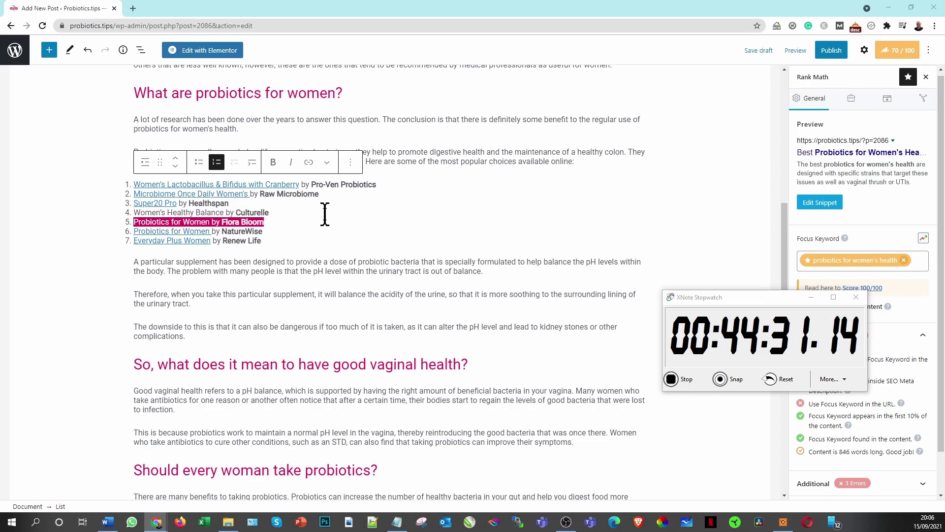
text(Probiotics for Women by Flora Bloom)
Step: Add a link to the product name "Women's Healthy Balance" in the fourth list item
drag(134, 212, 269, 213)
key(ctrl+k)
key(ctrl+v)
key(Return)
Step: Publish the post and open its preview in a new tab
click(831, 50)
click(844, 51)
drag(699, 297, 611, 163)
click(795, 50)
click(794, 143)
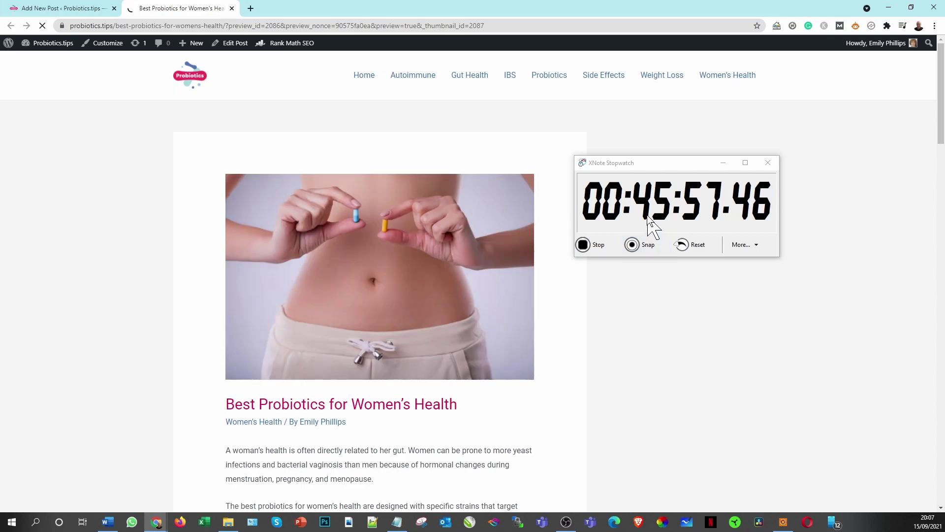
Step: Review the previewed article from the featured image and contents list through the linked products to the final thoughts section
drag(648, 167, 712, 148)
scroll(407, 342, down, 3)
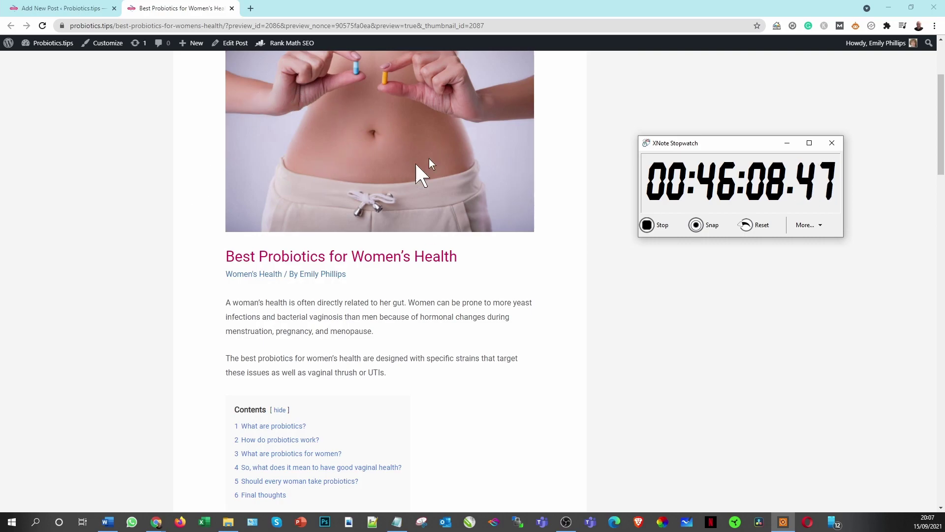
scroll(454, 306, down, 3)
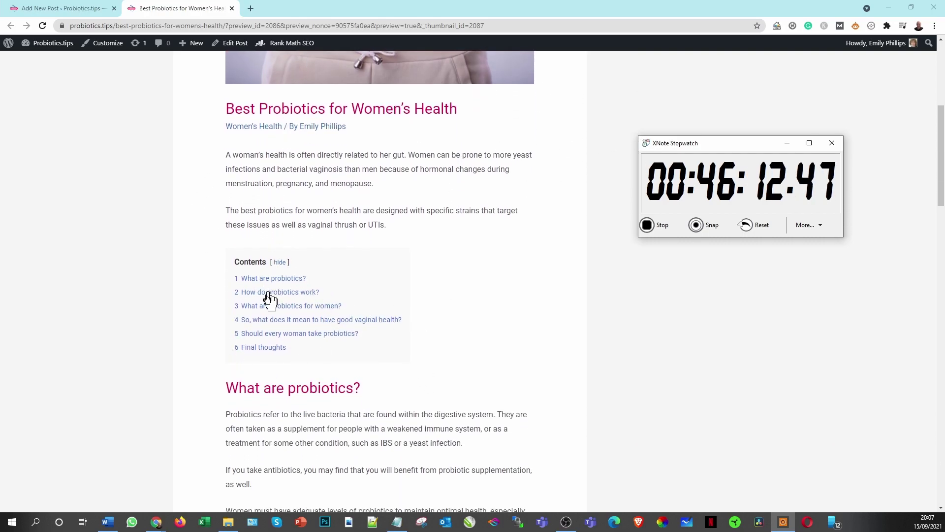
scroll(295, 352, down, 5)
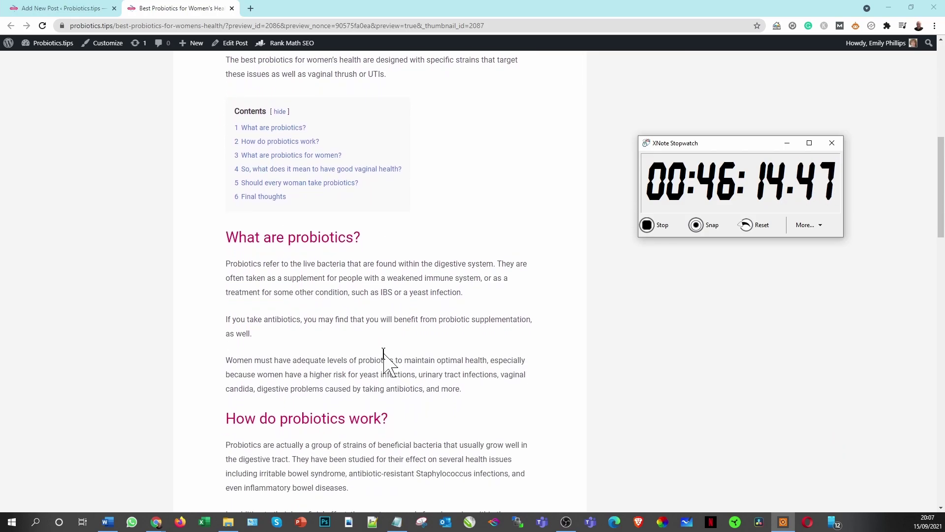
scroll(348, 264, down, 2)
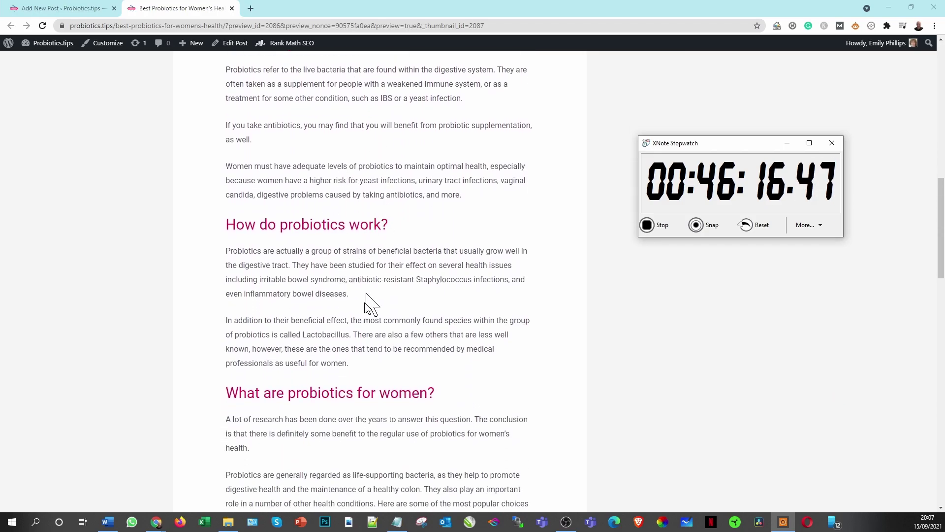
scroll(366, 334, down, 6)
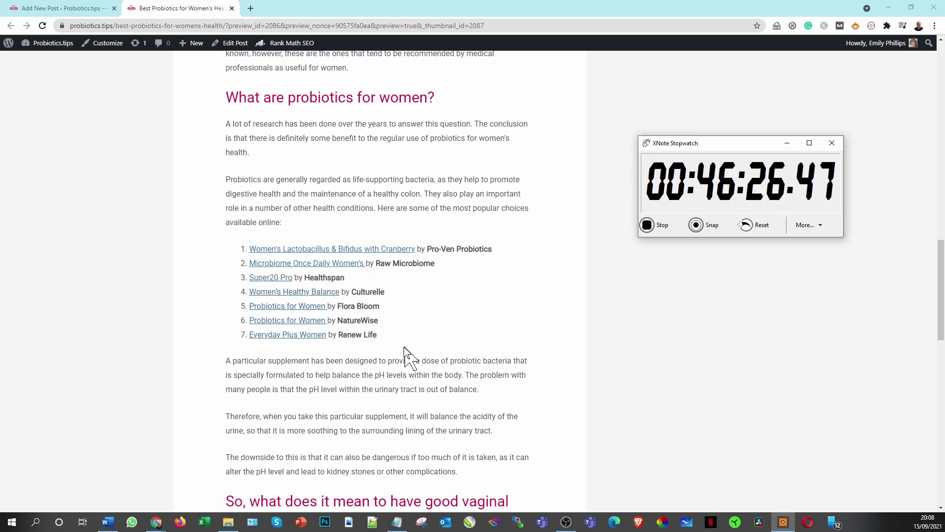
scroll(406, 350, down, 2)
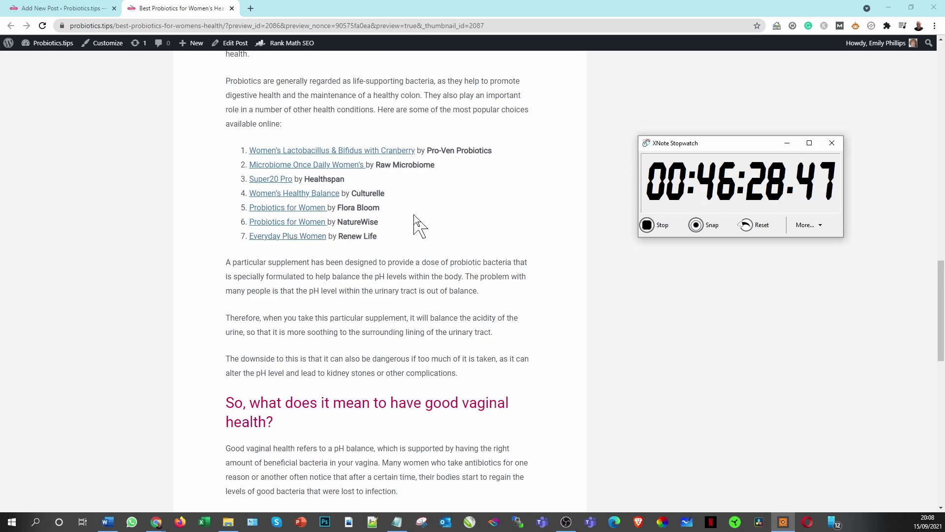
scroll(427, 261, down, 6)
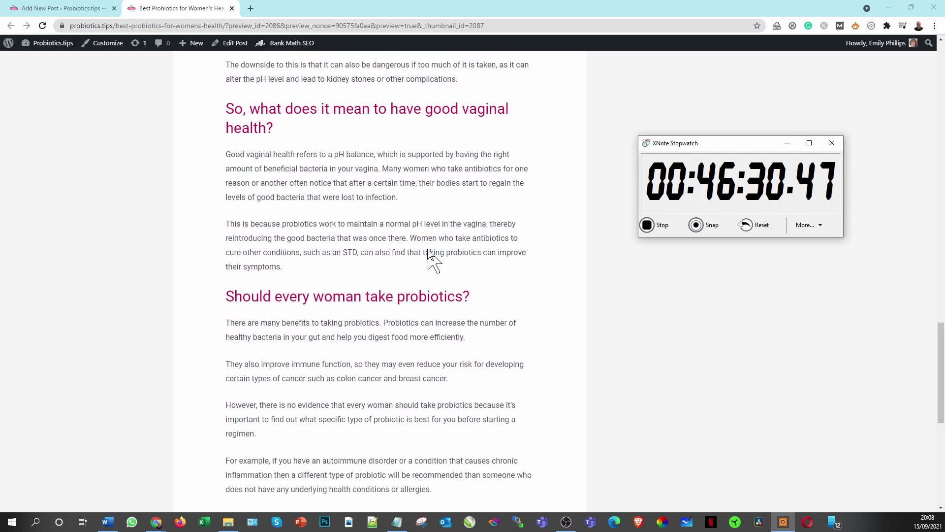
scroll(427, 261, up, 6)
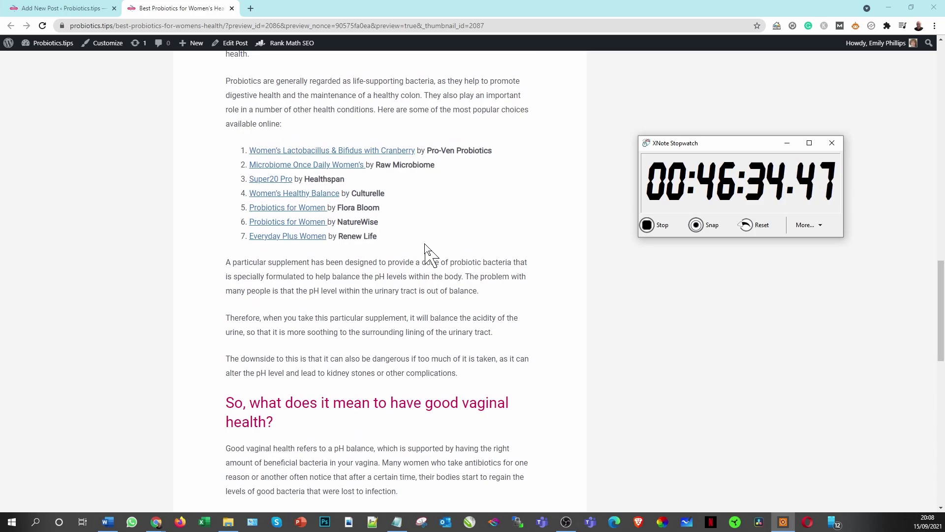
scroll(427, 255, down, 9)
scroll(404, 260, down, 4)
scroll(404, 260, up, 3)
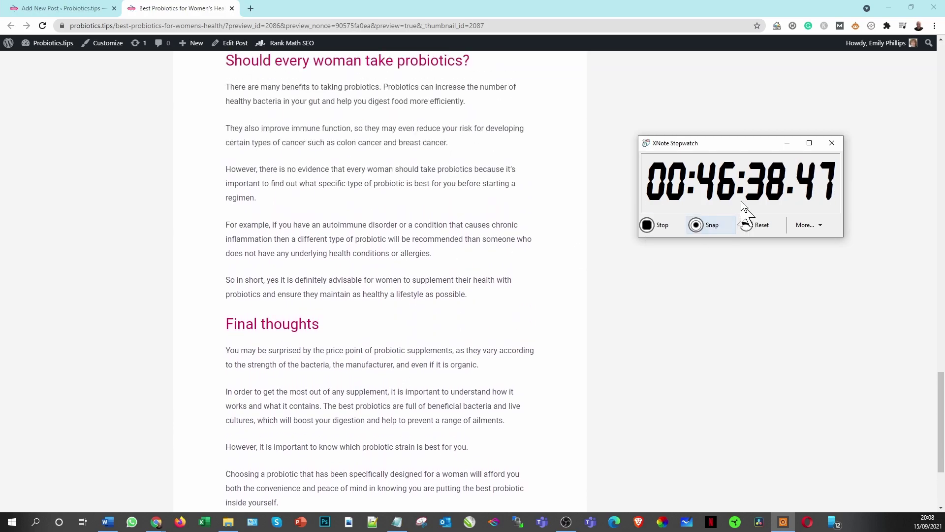
Step: Run SEO Minion's on-page SEO analysis on the previewed article, check its title, description and headings, and close the report
drag(730, 150, 315, 156)
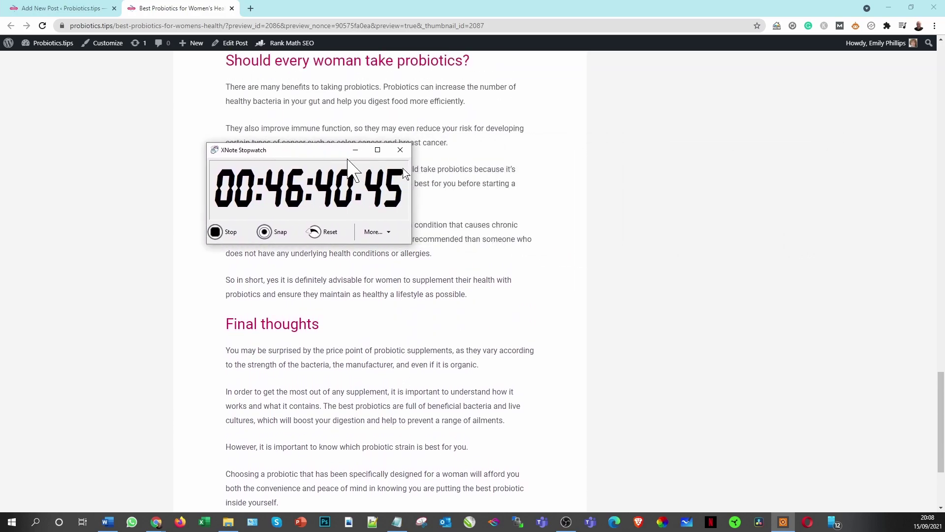
click(856, 25)
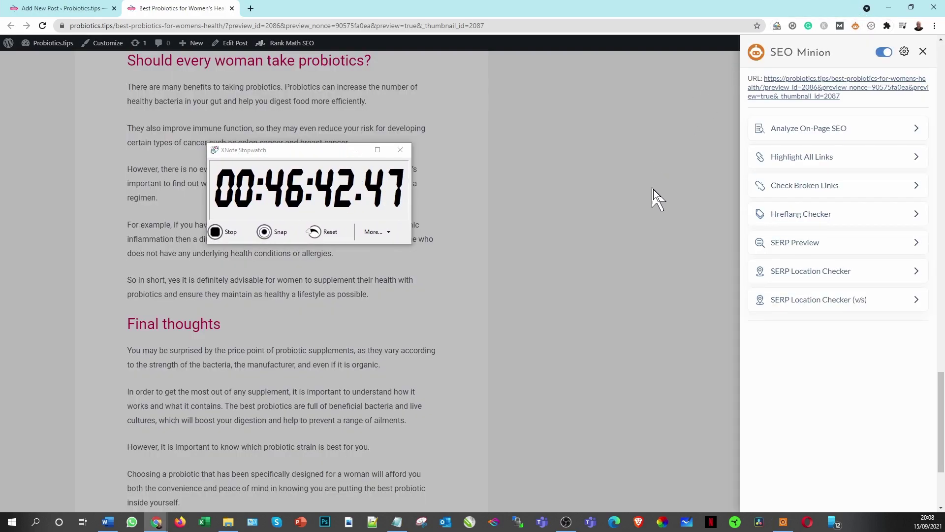
click(800, 129)
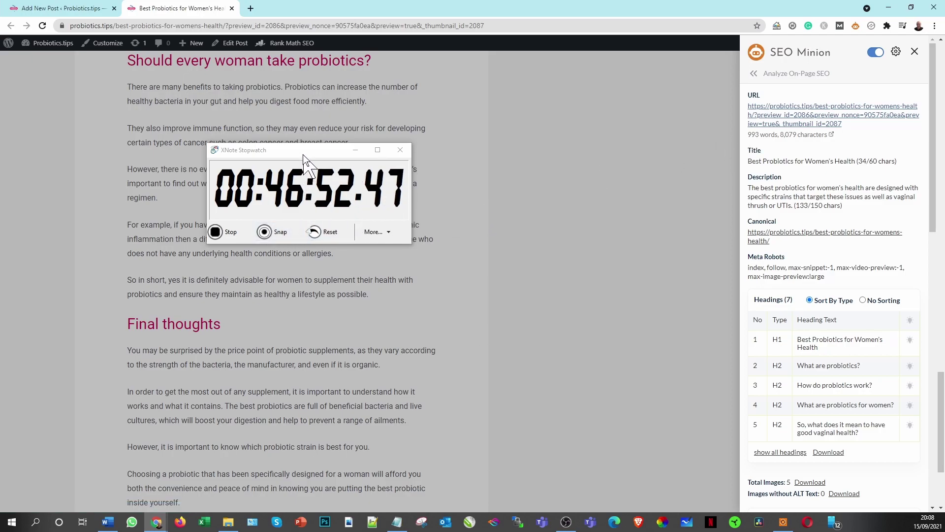
drag(304, 157, 610, 99)
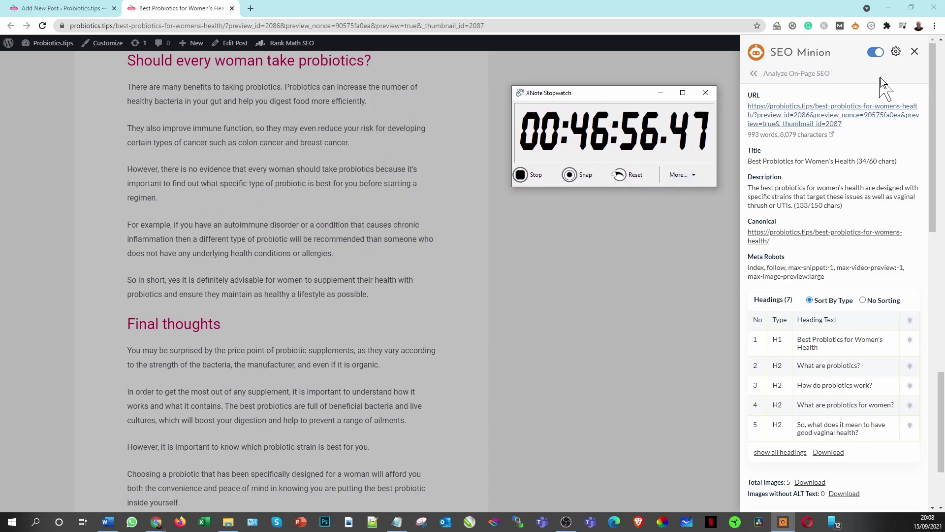
click(916, 52)
Step: Check the end of the previewed article and return to its beginning
drag(612, 98, 748, 138)
scroll(412, 327, down, 3)
scroll(408, 324, up, 1)
scroll(408, 315, up, 20)
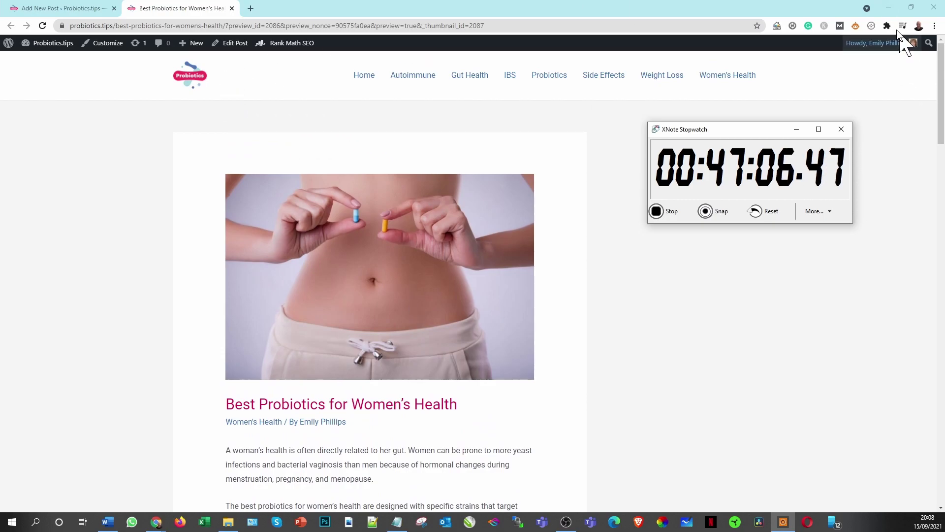
Step: Switch to Word and skim the article draft
click(889, 8)
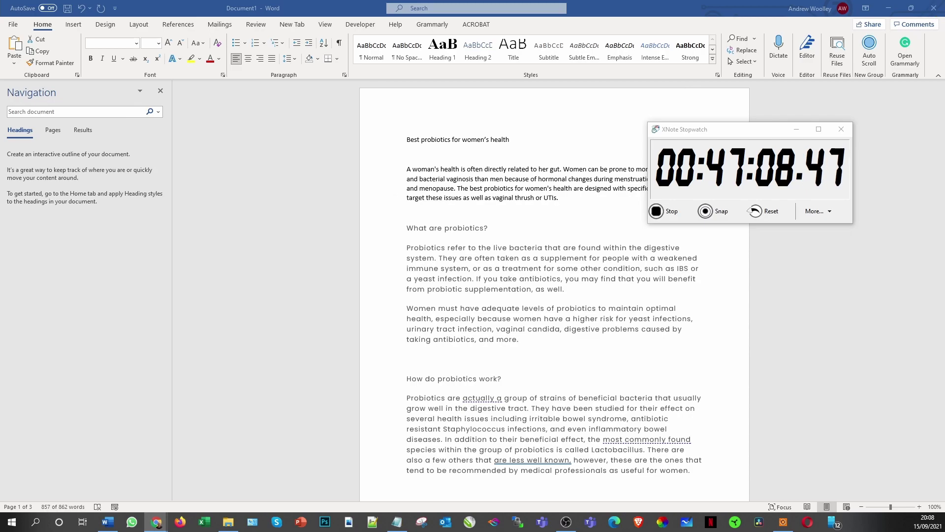
scroll(495, 303, down, 5)
scroll(495, 303, up, 2)
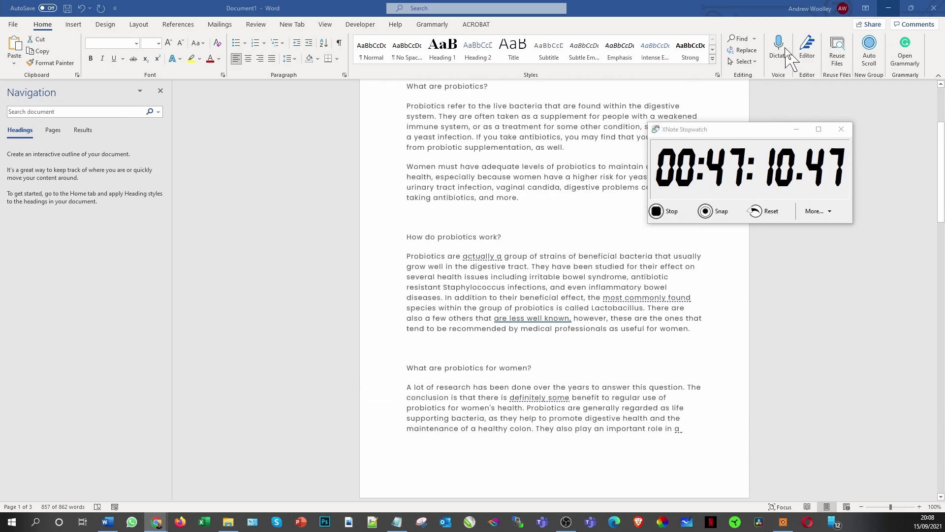
Step: Switch to Chrome, review the generated article in Article Forge, and bring up the People Also Ask research page
key(alt+Tab)
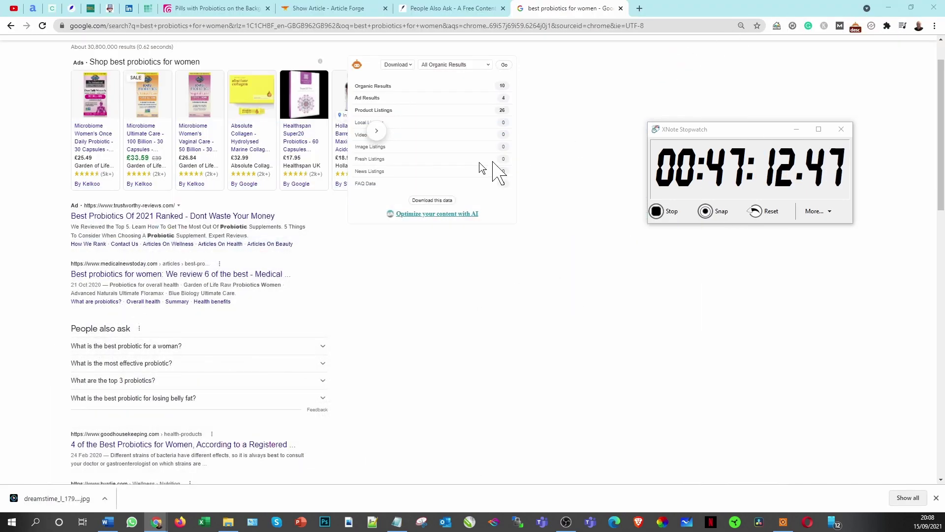
click(355, 10)
scroll(323, 194, up, 3)
scroll(328, 205, down, 2)
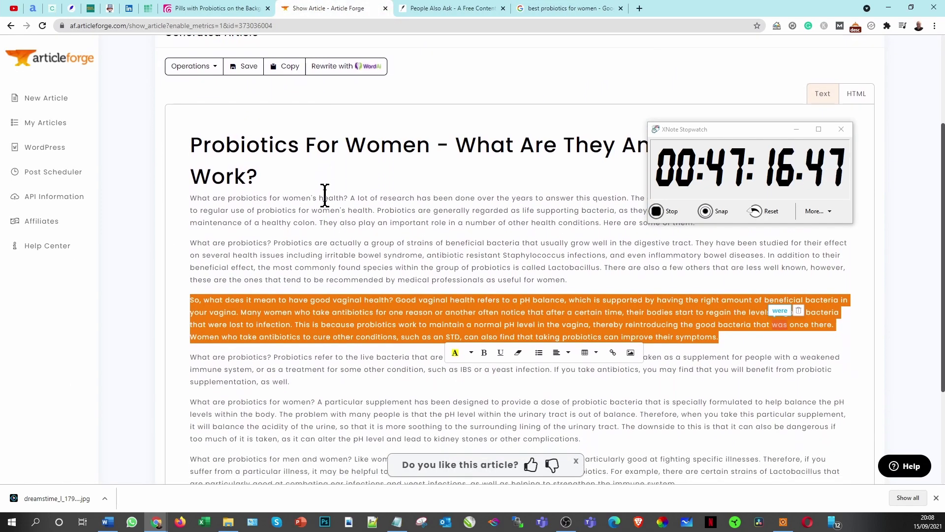
scroll(359, 247, down, 3)
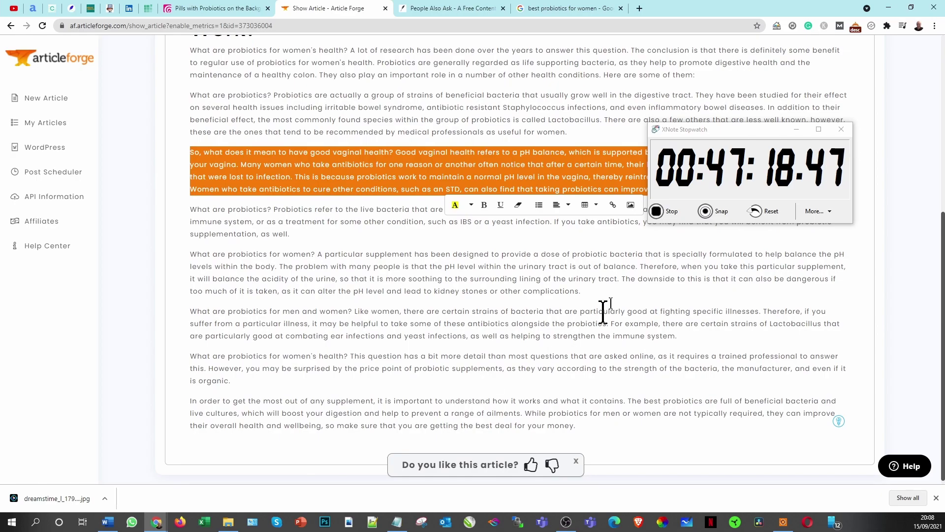
scroll(522, 288, up, 6)
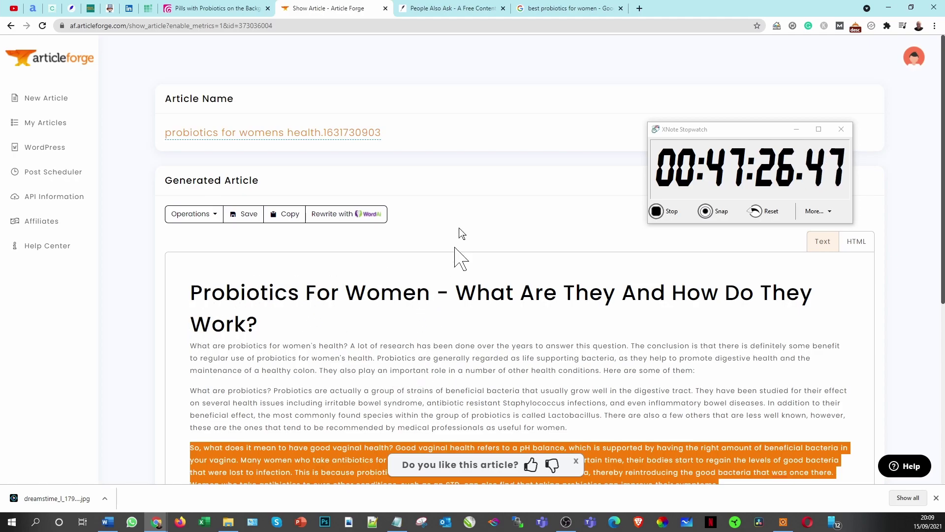
click(432, 10)
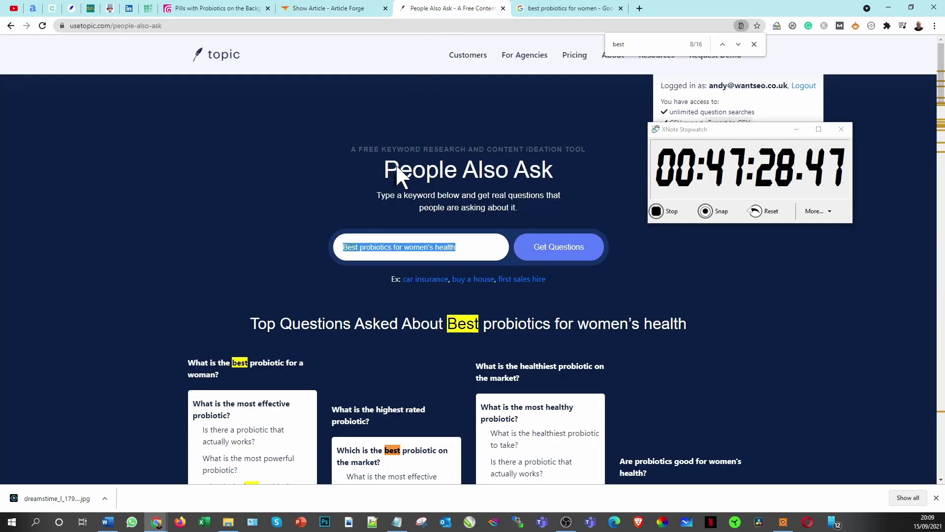